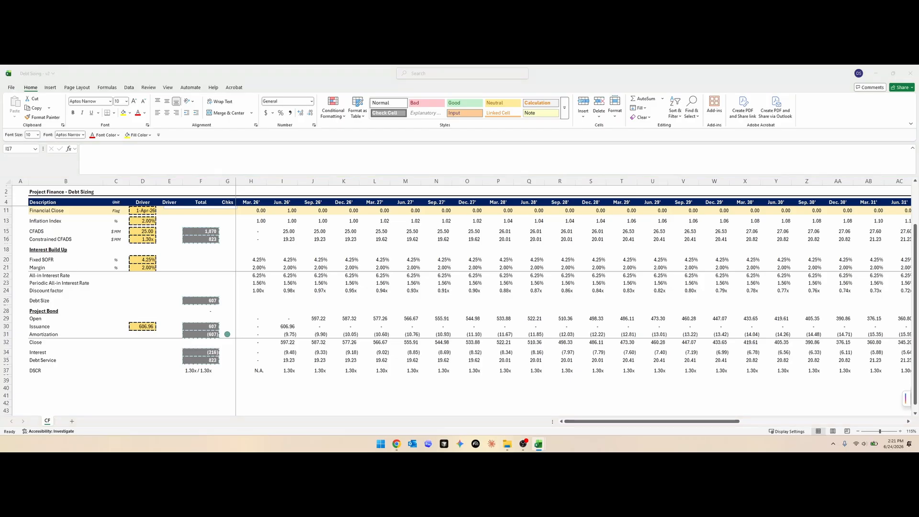
# - Link the Mar. 26' Debt Balance (EoP) in H40 to the project bond's closing balance in H32
pyautogui.click(66, 371)
pyautogui.scroll(2, 138, 294)
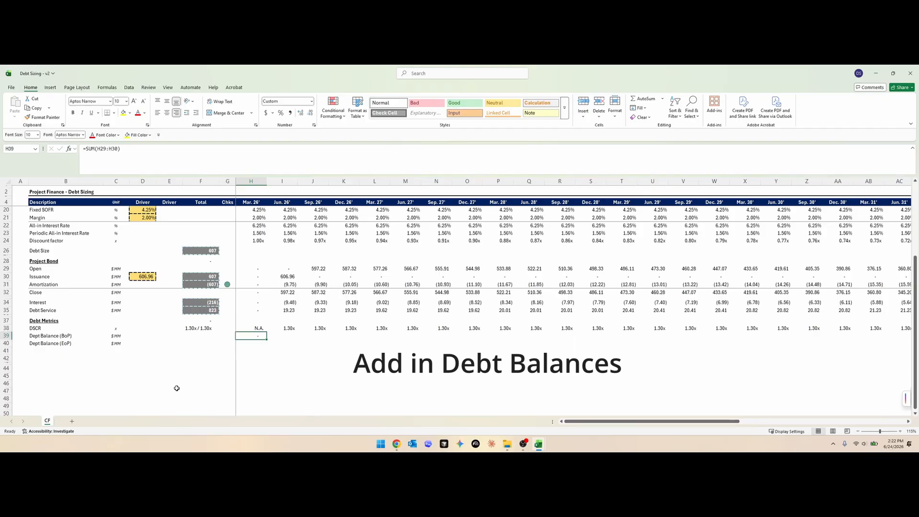
pyautogui.write('=')
pyautogui.press('Up')
pyautogui.press('Up')
pyautogui.press('Up')
pyautogui.press('Up')
pyautogui.press('Up')
pyautogui.press('Up')
# - Fill the BoP and EoP debt balance formulas across all periods
pyautogui.press('Up')
pyautogui.press('Up')
pyautogui.press('Return')
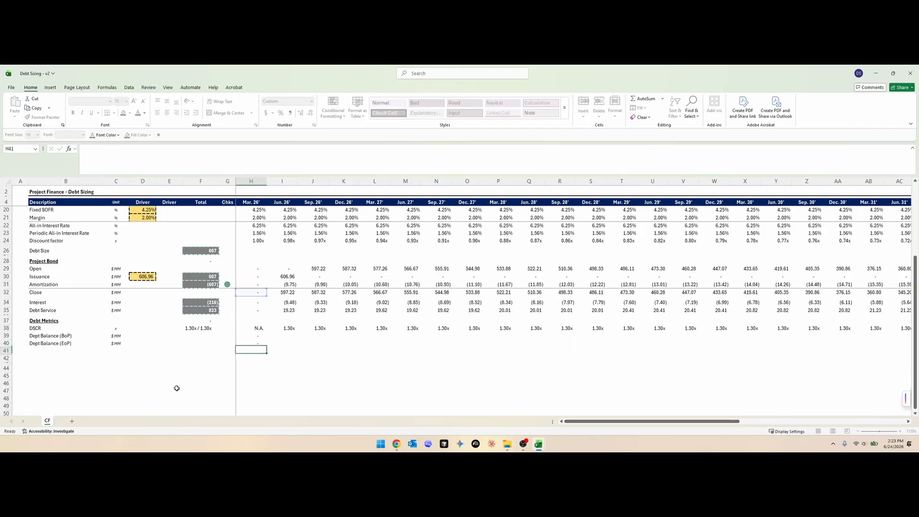
pyautogui.press('Up')
pyautogui.press('Up')
pyautogui.hotkey('shift', 'Down')
pyautogui.hotkey('ctrl', 'shift', 'Right')
pyautogui.hotkey('ctrl', 'r')
# - Label the row below Debt Balance (EoP) "PV of Cash Flows" in B41
pyautogui.hotkey('ctrl', 'Left')
pyautogui.hotkey('ctrl', 'Left')
pyautogui.press('Down')
pyautogui.press('Down')
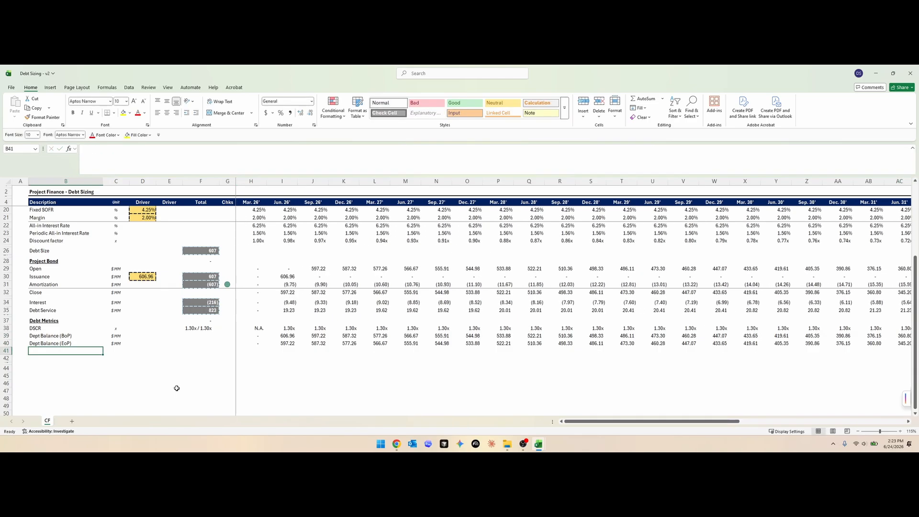
pyautogui.write('PV of Cash Flows')
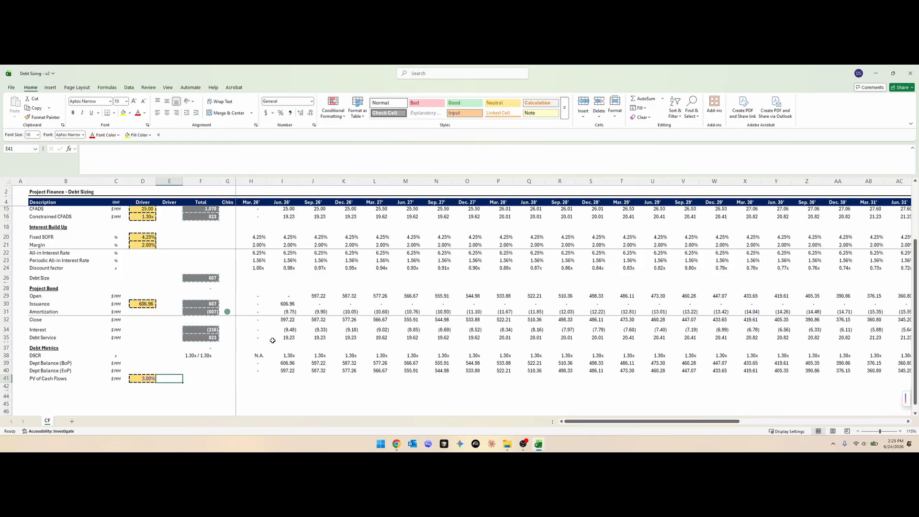
# - Sum the SOFR and margin drivers in D22 as the all-in interest rate and give it a light grey font
pyautogui.click(254, 252)
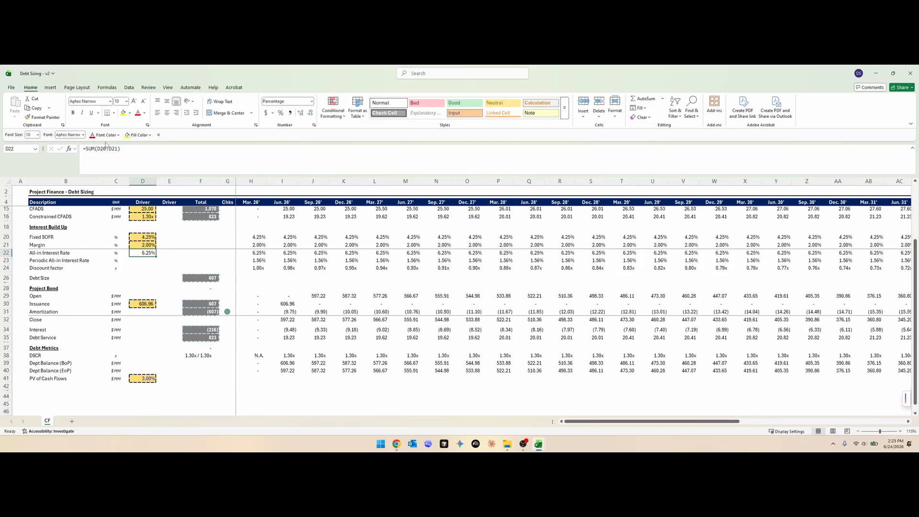
pyautogui.click(118, 135)
pyautogui.click(94, 184)
# - Copy the all-in interest rate from D22 and paste it as a link in E41 of the PV of Cash Flows row
pyautogui.hotkey('ctrl', 'c')
pyautogui.click(170, 378)
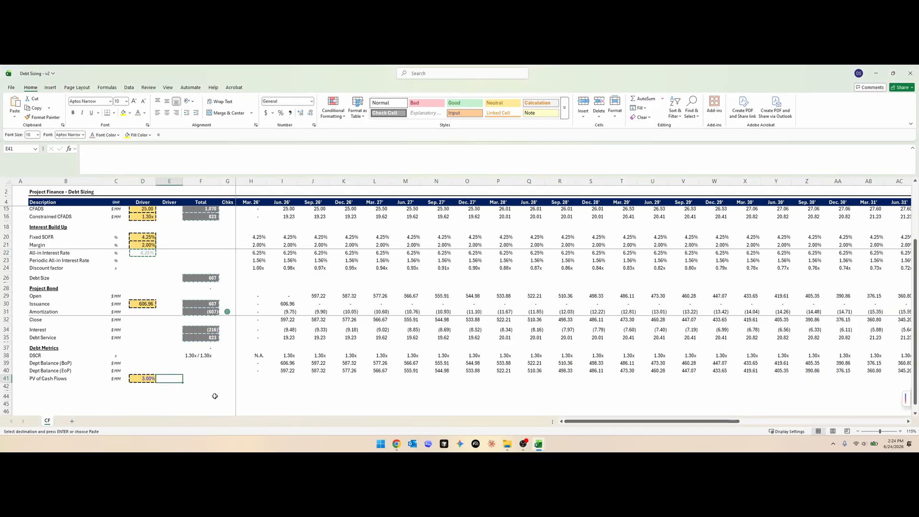
pyautogui.hotkey('alt', 'e')
pyautogui.press('s')
pyautogui.press('l')
pyautogui.press('Escape')
pyautogui.press('Right')
pyautogui.press('Down')
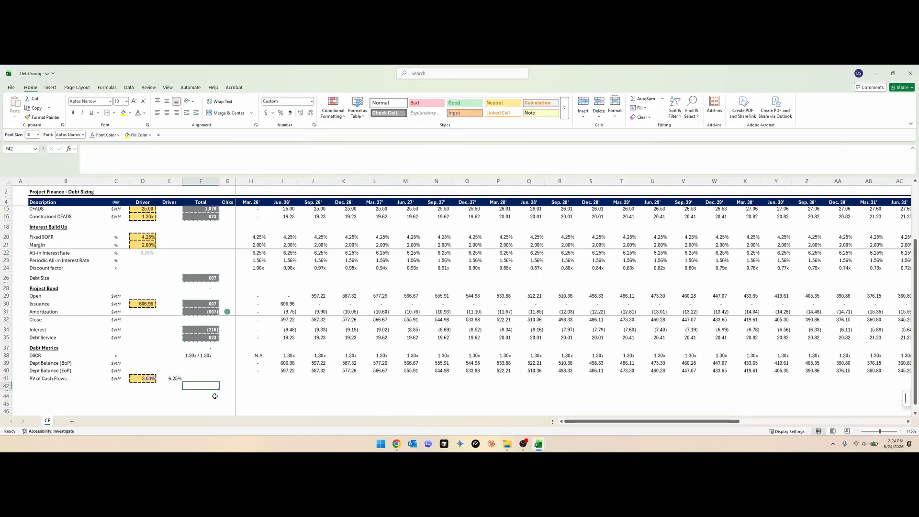
# - Place the linked all-in rate in D40 and enter =SUM(D40:D41) in E41 as the discount rate
pyautogui.press('Up')
pyautogui.press('Left')
pyautogui.press('Left')
pyautogui.press('F2')
pyautogui.press('Escape')
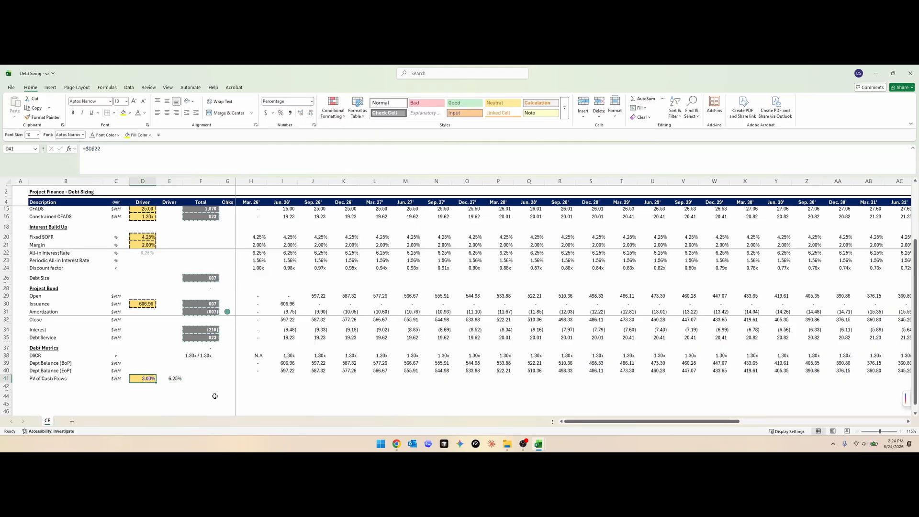
pyautogui.hotkey('ctrl', 'Up')
pyautogui.write('=sum(')
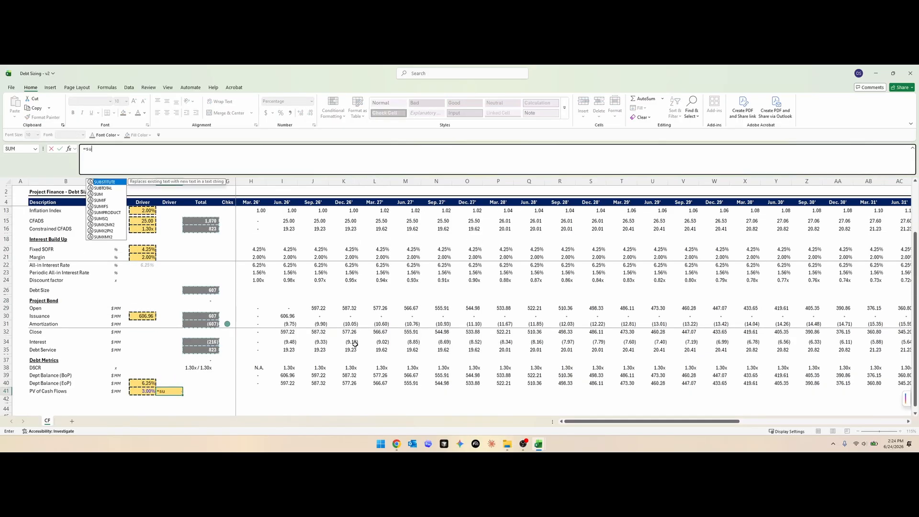
pyautogui.press('Left')
pyautogui.hotkey('shift', 'Up')
pyautogui.write(')')
pyautogui.press('Right')
pyautogui.press('Right')
pyautogui.press('Right')
pyautogui.press('Left')
pyautogui.press('Left')
pyautogui.press('Left')
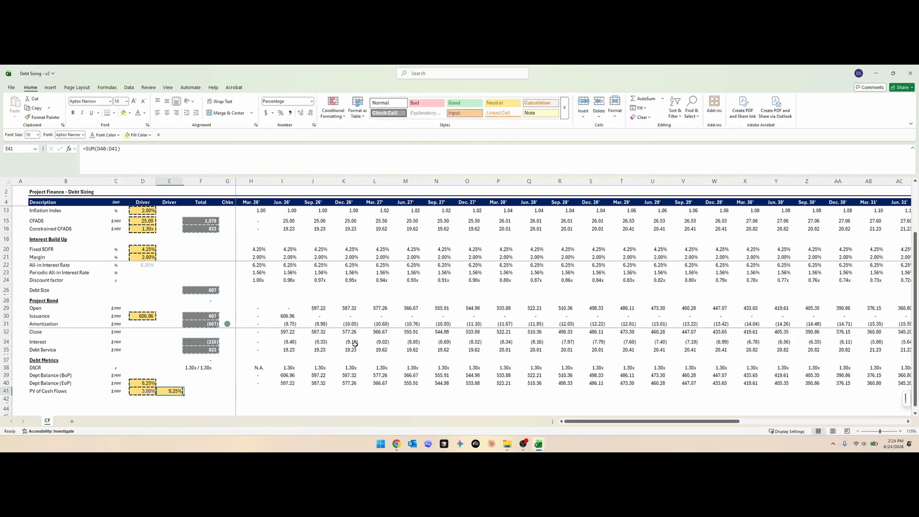
# - Set the discount rate spread in D41 to 1.5%
pyautogui.press('Left')
pyautogui.write('1.5%')
pyautogui.press('Return')
# - Examine the contents of the rate drivers in D41 and D40 and the summed rate in E41
pyautogui.press('Up')
pyautogui.press('F2')
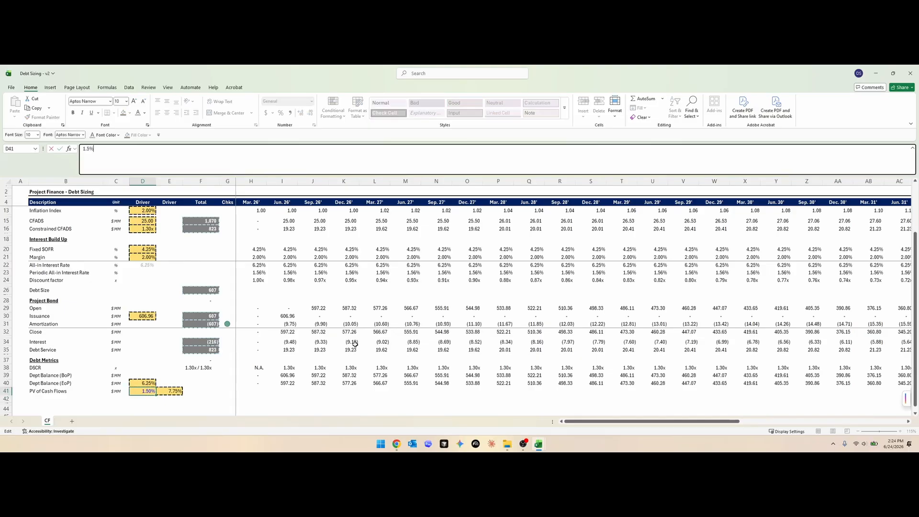
pyautogui.press('Escape')
pyautogui.press('Up')
pyautogui.press('F2')
pyautogui.press('Escape')
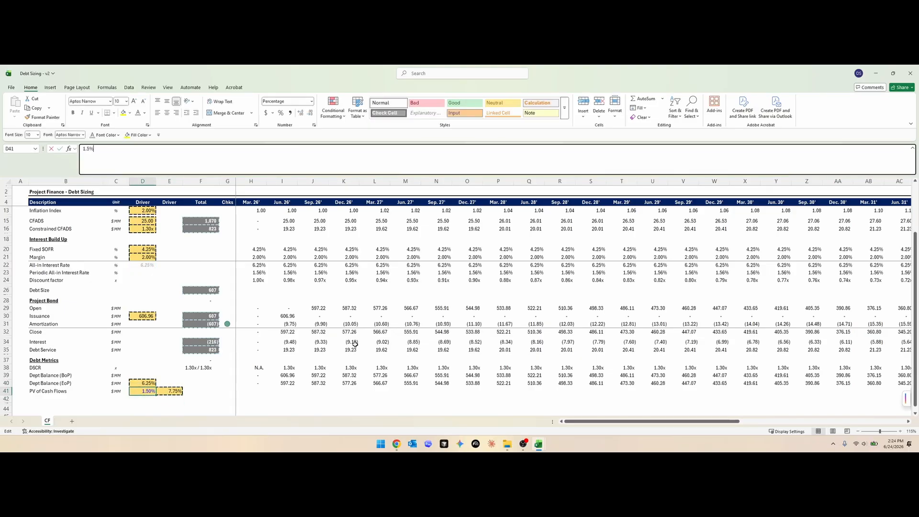
pyautogui.press('Down')
pyautogui.press('Right')
pyautogui.press('F2')
pyautogui.press('Escape')
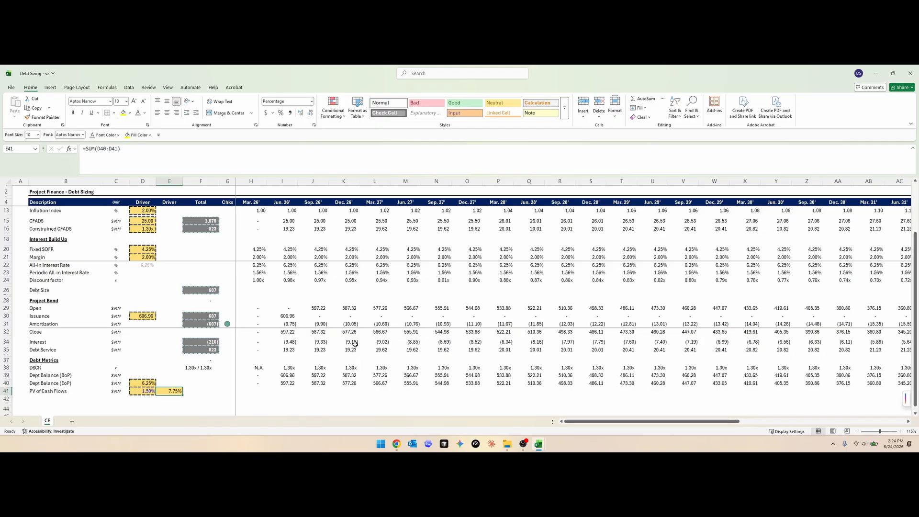
# - Begin an XNPV formula in H41 with $E41 as the rate argument
pyautogui.scroll(3, 272, 331)
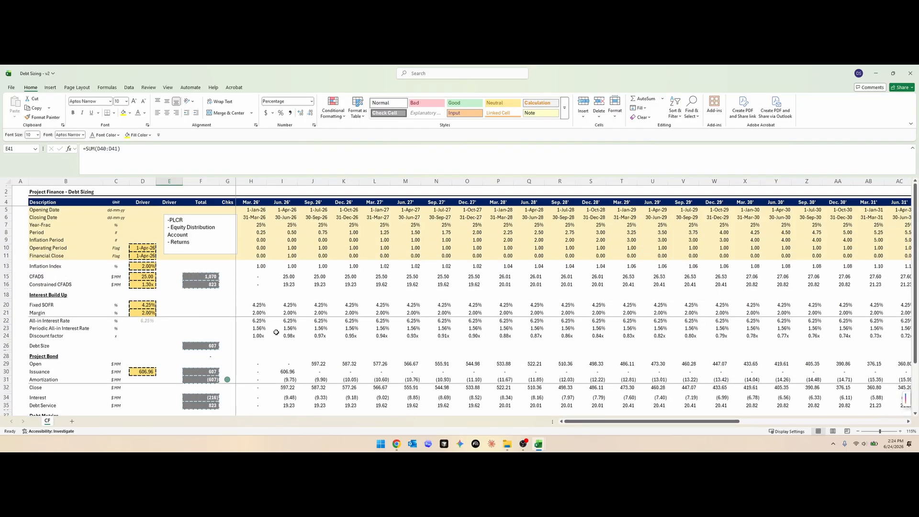
pyautogui.scroll(-5, 274, 332)
pyautogui.click(258, 357)
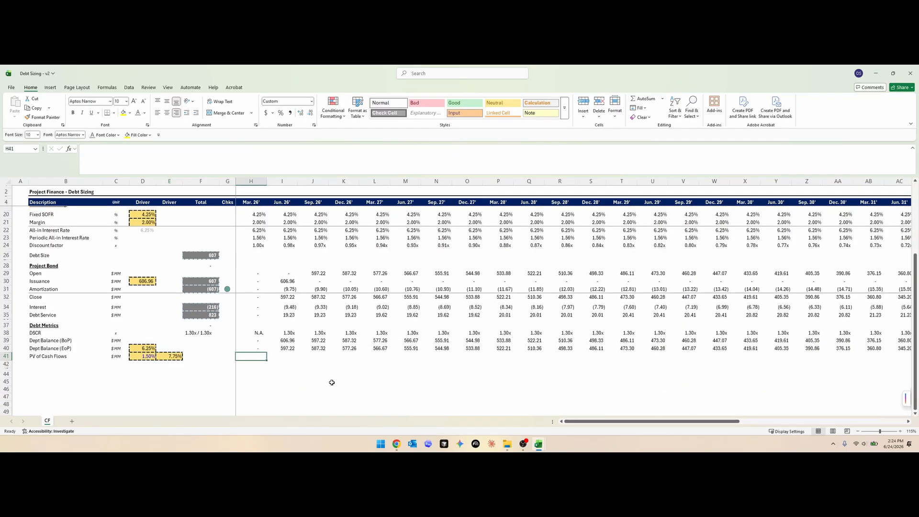
pyautogui.hotkey('ctrl', 'shift', 'Right')
pyautogui.press('Up')
pyautogui.write('=')
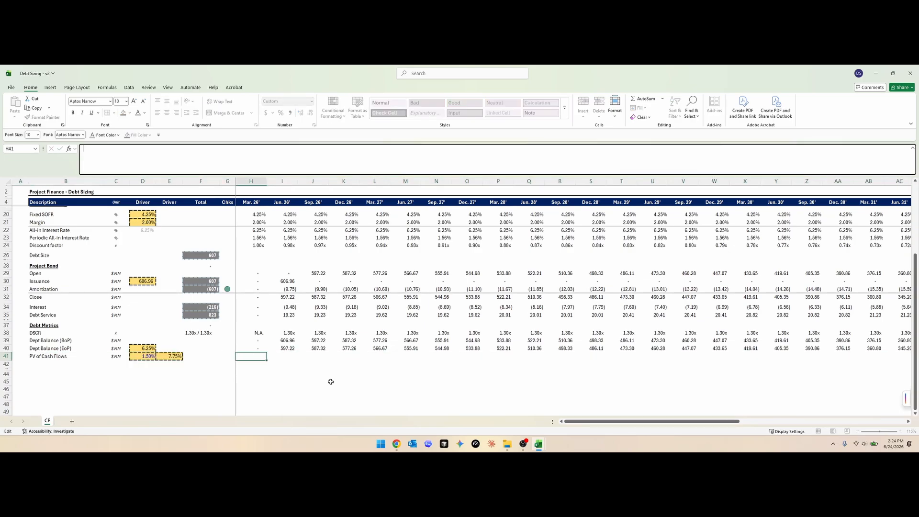
pyautogui.press('Up')
pyautogui.press('Up')
pyautogui.press('Up')
pyautogui.press('Up')
pyautogui.press('Up')
pyautogui.press('Up')
pyautogui.press('Return')
pyautogui.write('=xnp[')
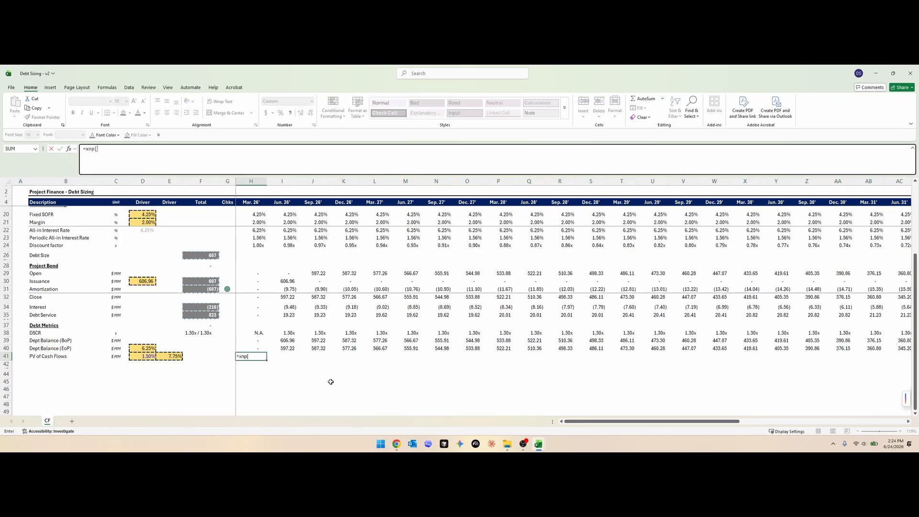
pyautogui.press('Tab')
pyautogui.press('Left')
pyautogui.press('Left')
pyautogui.press('Left')
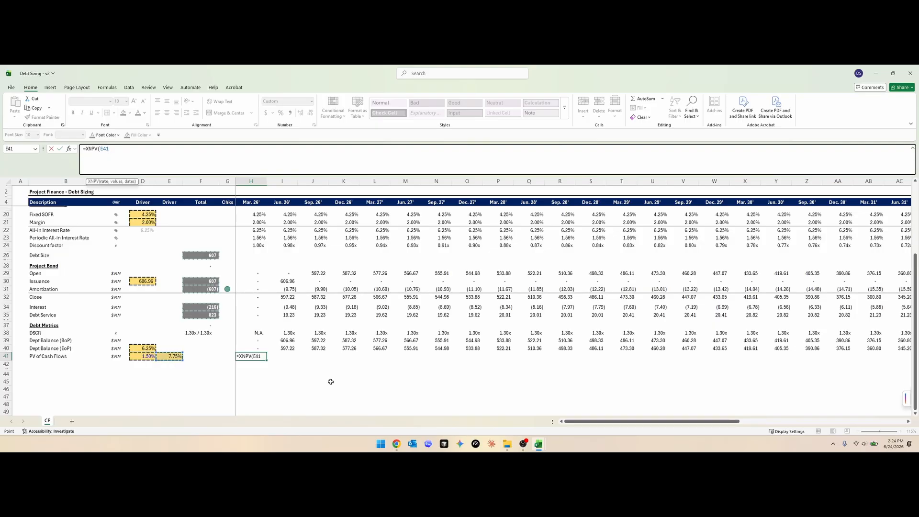
pyautogui.press('F4')
pyautogui.press('F4')
pyautogui.write(',')
# - Use the CFADS range from I15 to AU15 as the values argument of the XNPV formula
pyautogui.press('Up')
pyautogui.hotkey('ctrl', 'Up')
pyautogui.hotkey('ctrl', 'Up')
pyautogui.hotkey('ctrl', 'Up')
pyautogui.hotkey('ctrl', 'Up')
pyautogui.hotkey('ctrl', 'Up')
pyautogui.hotkey('ctrl', 'Up')
pyautogui.hotkey('ctrl', 'Up')
pyautogui.hotkey('ctrl', 'Up')
pyautogui.hotkey('ctrl', 'Up')
pyautogui.hotkey('ctrl', 'Up')
pyautogui.hotkey('ctrl', 'Up')
pyautogui.hotkey('ctrl', 'Up')
pyautogui.hotkey('ctrl', 'Up')
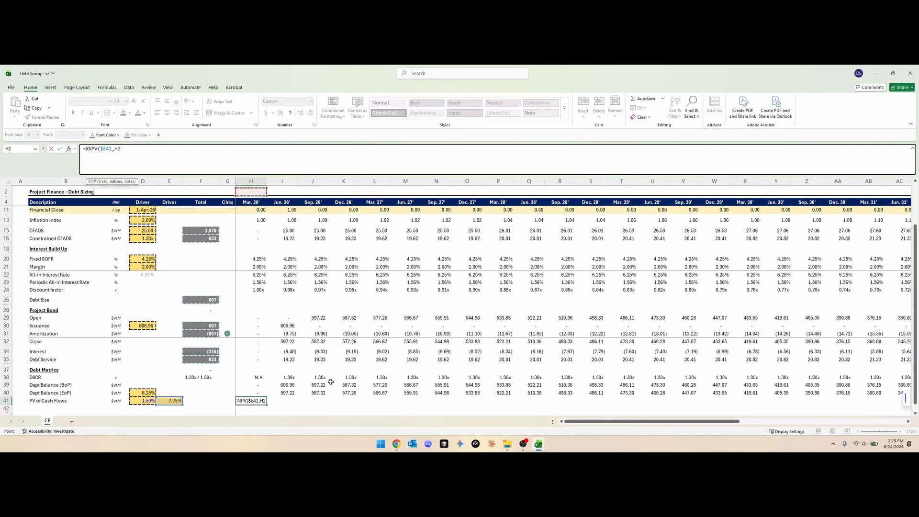
pyautogui.press('Down')
pyautogui.press('Down')
pyautogui.press('Down')
pyautogui.press('Down')
pyautogui.press('Down')
pyautogui.press('Down')
pyautogui.press('Down')
pyautogui.press('Down')
pyautogui.press('Down')
pyautogui.press('Down')
pyautogui.press('Right')
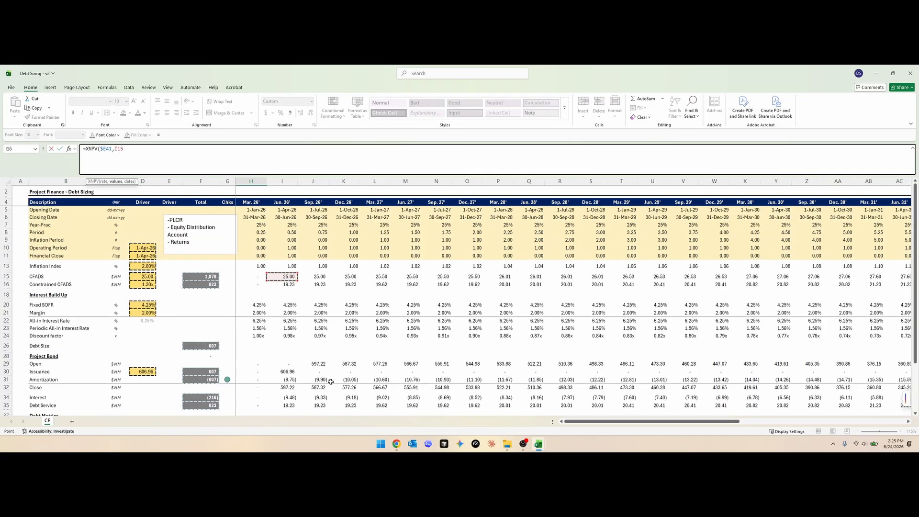
pyautogui.hotkey('ctrl', 'shift', 'Right')
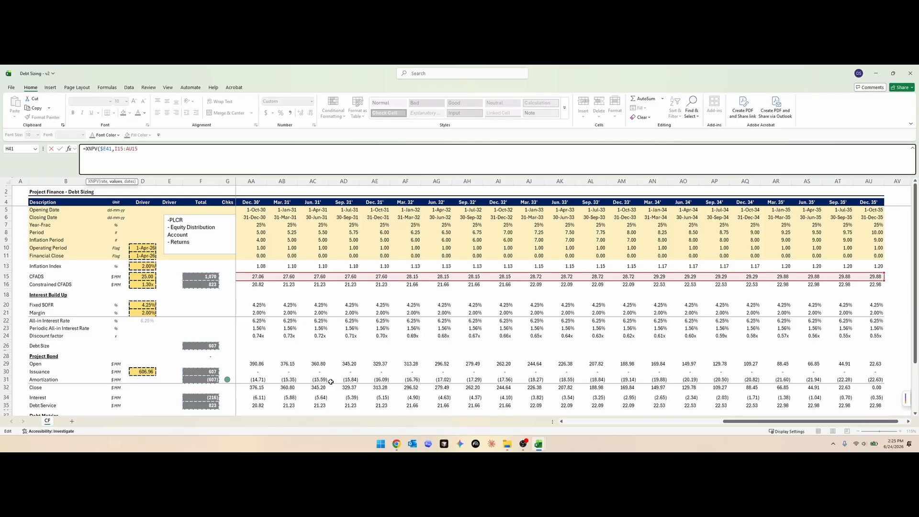
# - Anchor the CFADS range's end column and reuse the range for row 6 as dates, completing =XNPV($E41,I15:$AU15,I6:$AU6)
pyautogui.write(',')
pyautogui.press('Left')
pyautogui.hotkey('shift', 'Left')
pyautogui.hotkey('shift', 'Left')
pyautogui.hotkey('shift', 'Left')
pyautogui.hotkey('shift', 'Left')
pyautogui.hotkey('shift', 'Left')
pyautogui.hotkey('shift', 'Left')
pyautogui.hotkey('ctrl', 'c')
pyautogui.press('End')
pyautogui.hotkey('ctrl', 'v')
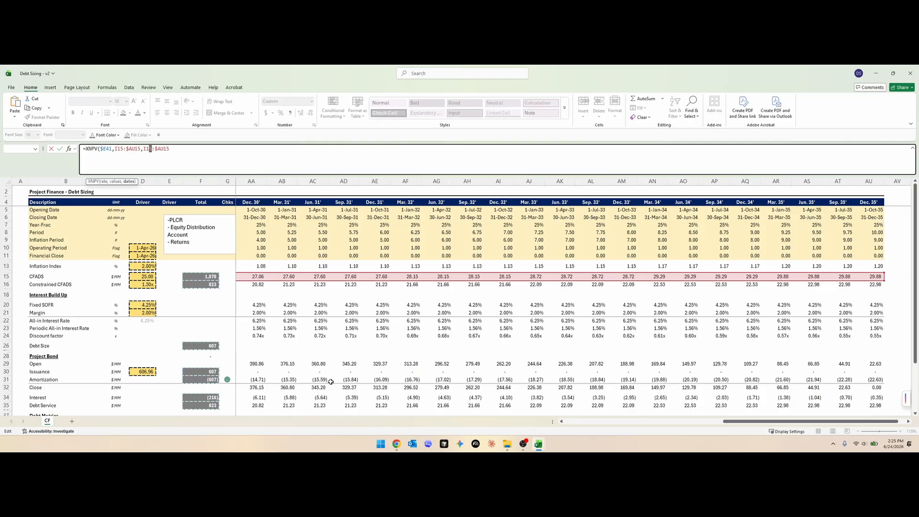
pyautogui.write('6')
# - Apply the number format of the debt balance in I39 to the present value in H41
pyautogui.press('Up')
pyautogui.press('Up')
pyautogui.press('Up')
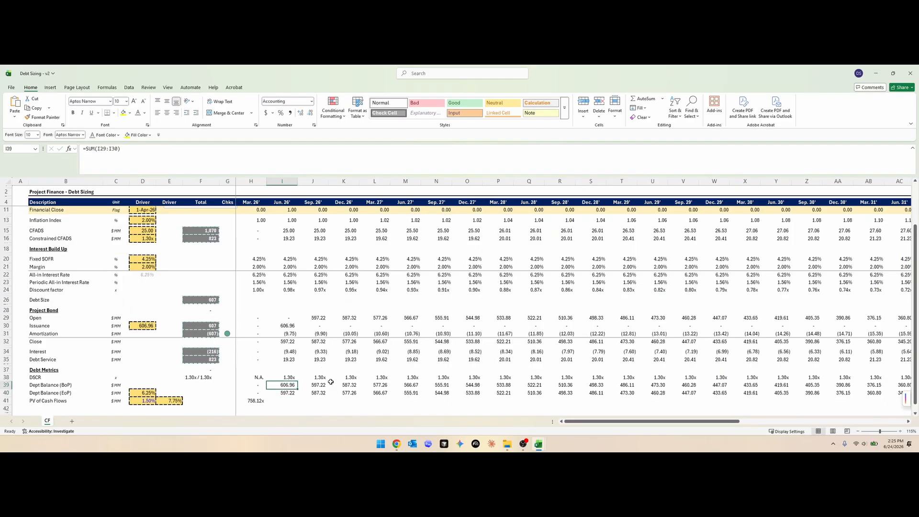
pyautogui.press('Down')
pyautogui.press('Down')
pyautogui.press('Down')
pyautogui.press('Up')
pyautogui.hotkey('ctrl', 'c')
pyautogui.press('Left')
pyautogui.press('Down')
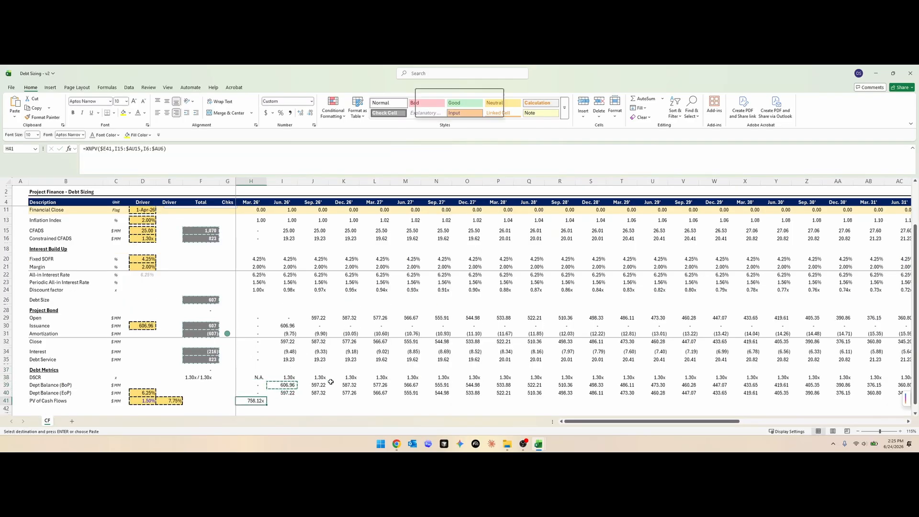
pyautogui.hotkey('ctrl', 'alt', 'v')
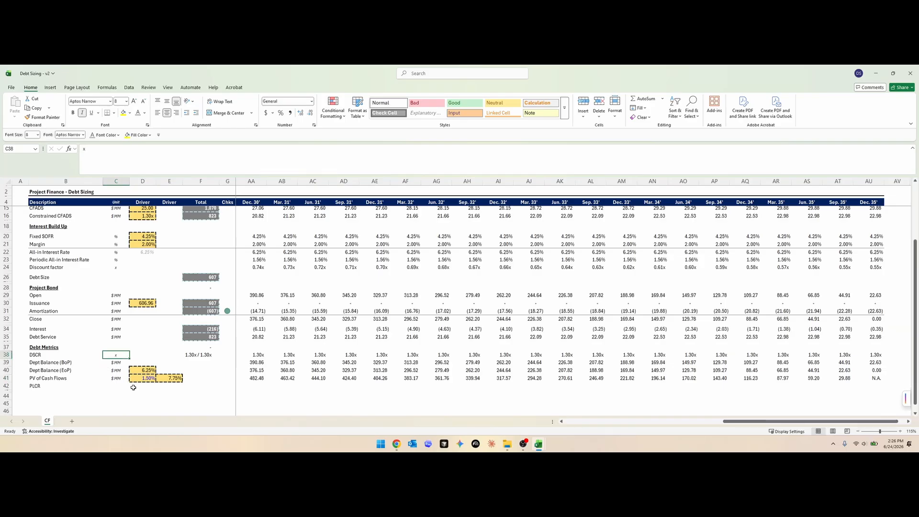
# - Copy the DSCR row's unit into C42 for the PLCR row
pyautogui.hotkey('ctrl', 'c')
pyautogui.press('Down')
pyautogui.press('Down')
pyautogui.press('Down')
pyautogui.press('Down')
pyautogui.hotkey('ctrl', 'v')
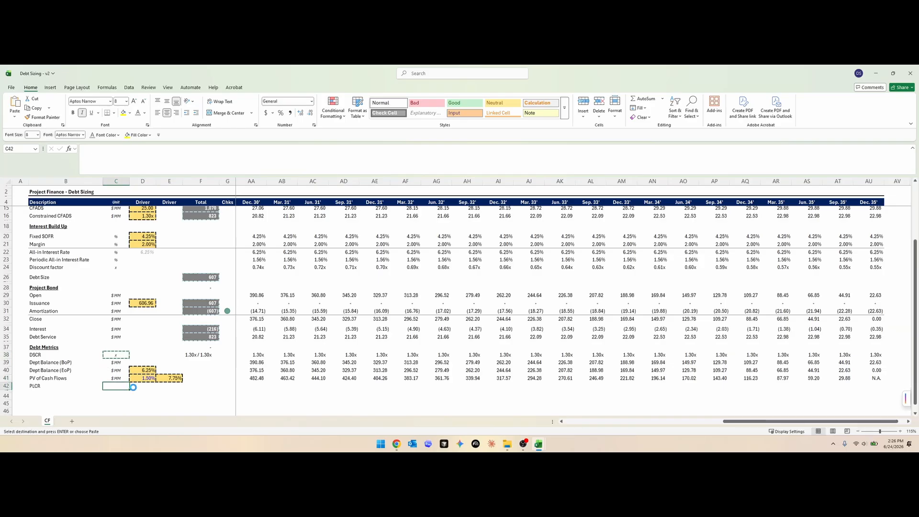
pyautogui.press('Escape')
# - Examine the XNPV formula in H41 of the PV of Cash Flows row
pyautogui.press('Right')
pyautogui.press('Left')
pyautogui.press('Right')
pyautogui.press('Right')
pyautogui.press('Right')
pyautogui.press('Right')
pyautogui.press('Up')
pyautogui.press('Right')
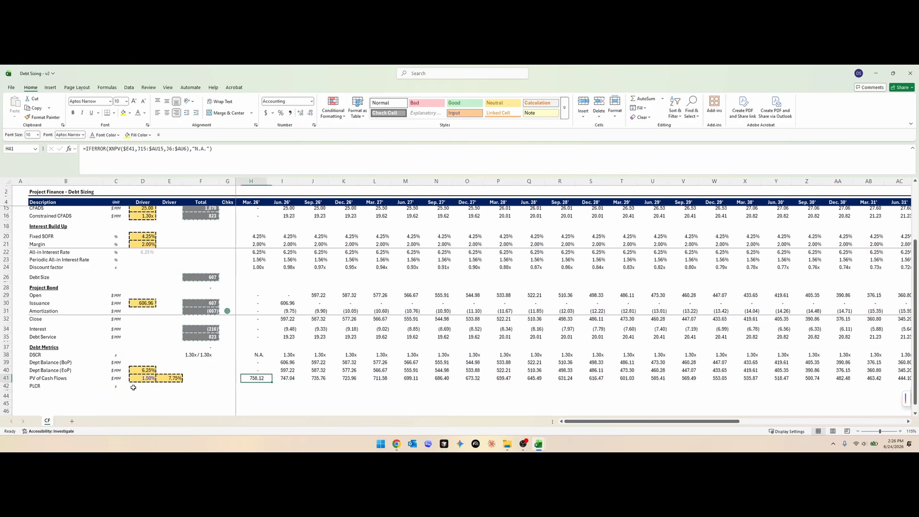
pyautogui.press('Left')
pyautogui.press('Right')
pyautogui.press('F2')
pyautogui.press('Return')
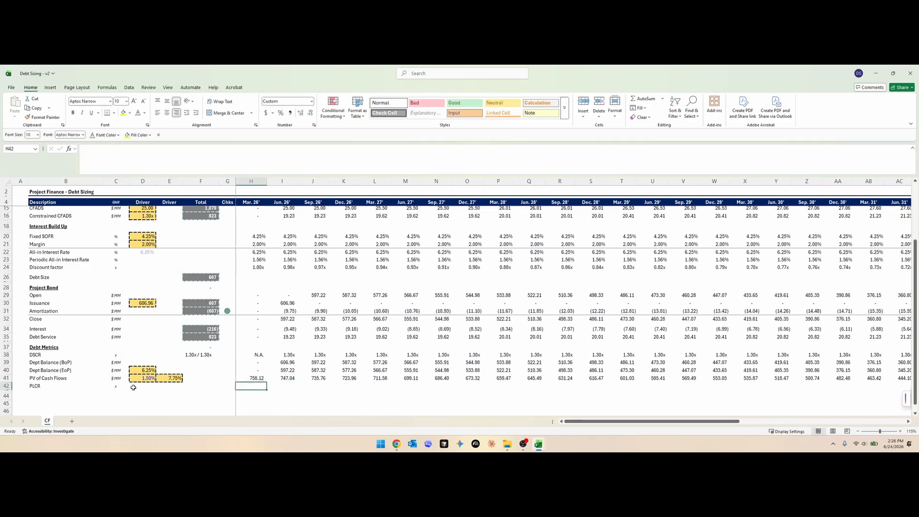
pyautogui.press('Up')
pyautogui.press('F2')
pyautogui.press('Return')
# - Enter =IFERROR(H41/H40,"N.A.") in H42 for the PLCR and fill it across all periods
pyautogui.write('=')
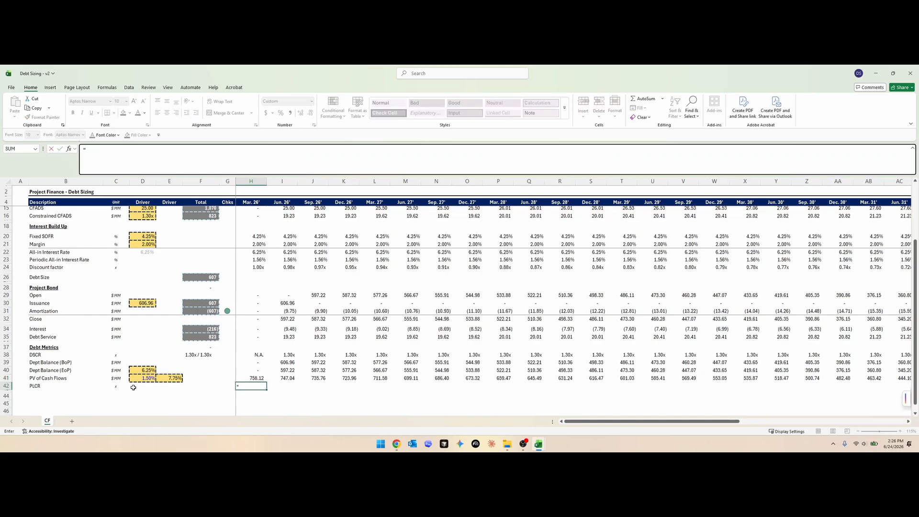
pyautogui.write('IFERROR(')
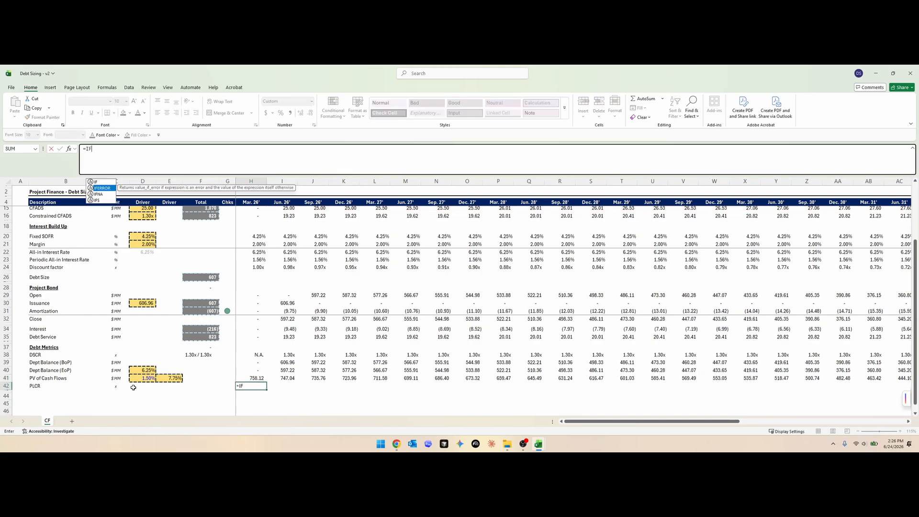
pyautogui.press('Up')
pyautogui.press('Up')
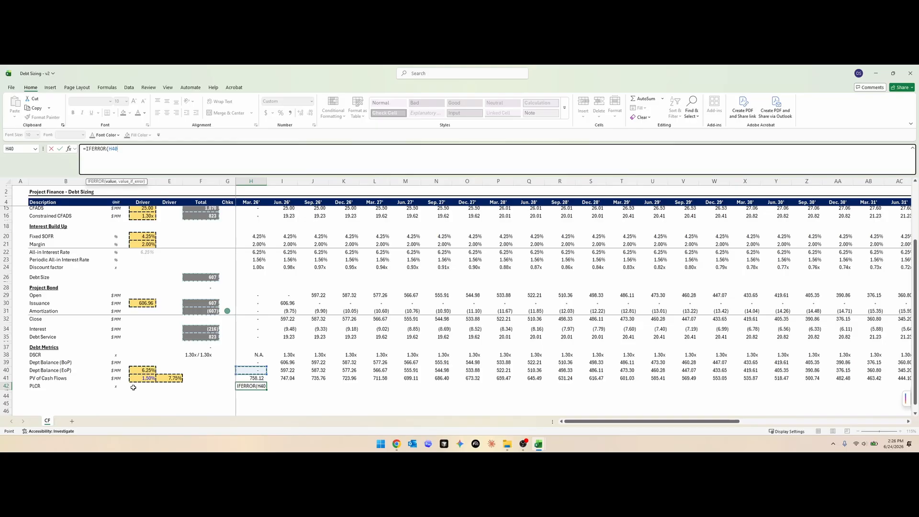
pyautogui.press('Down')
pyautogui.write('/')
pyautogui.press('Up')
pyautogui.press('Up')
pyautogui.write(',)"N')
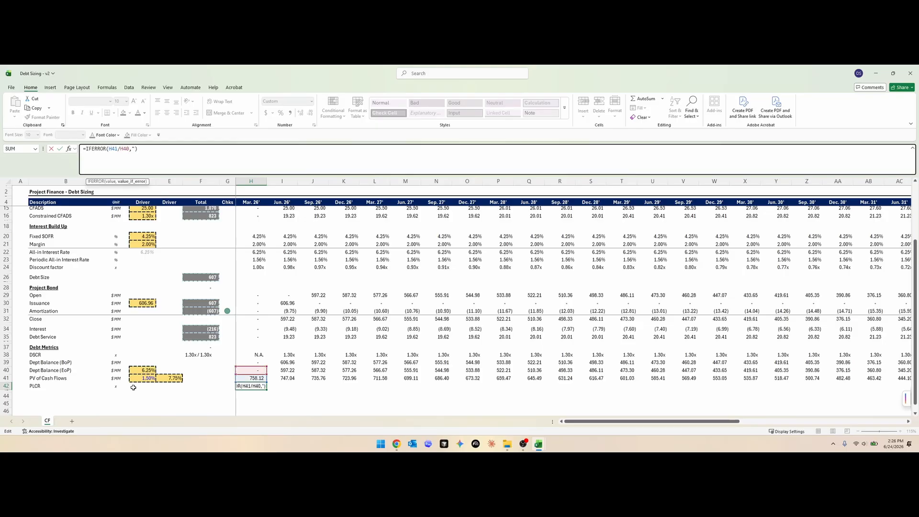
pyautogui.write('.A>')
pyautogui.press('BackSpace')
pyautogui.write('."')
pyautogui.press('Return')
pyautogui.press('Up')
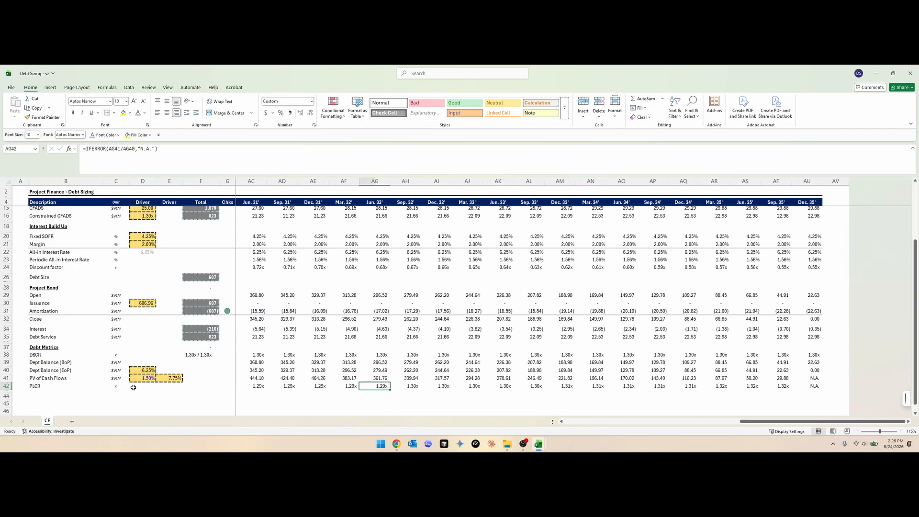
pyautogui.press('Left')
pyautogui.press('Left')
pyautogui.press('Left')
pyautogui.press('Left')
pyautogui.press('Left')
pyautogui.press('Left')
pyautogui.press('Left')
pyautogui.press('Left')
pyautogui.press('Left')
pyautogui.press('Left')
pyautogui.press('Left')
pyautogui.press('Left')
pyautogui.press('Left')
pyautogui.press('Left')
pyautogui.press('Left')
pyautogui.press('Left')
pyautogui.press('Left')
pyautogui.press('Left')
pyautogui.press('Left')
pyautogui.press('Left')
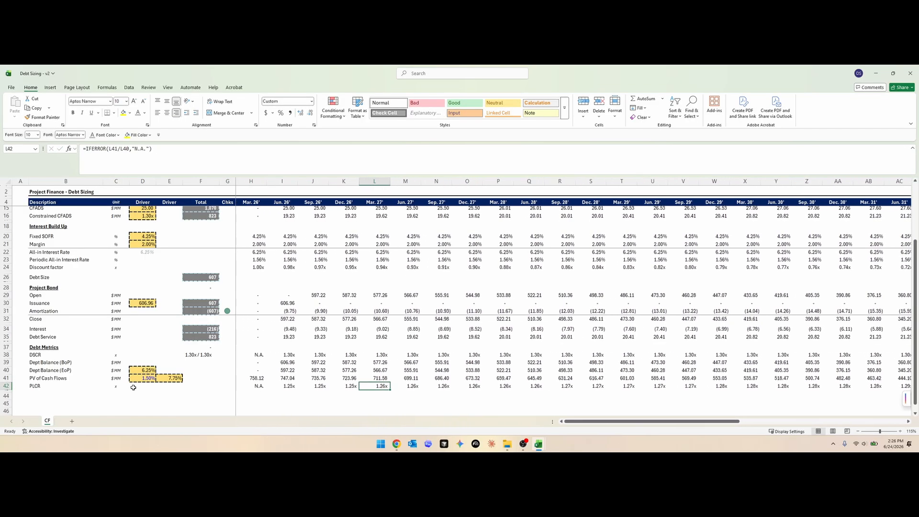
# - Copy the DSCR minimum / average summary formula from F38 into F42 for the PLCR row
pyautogui.press('Up')
pyautogui.press('Up')
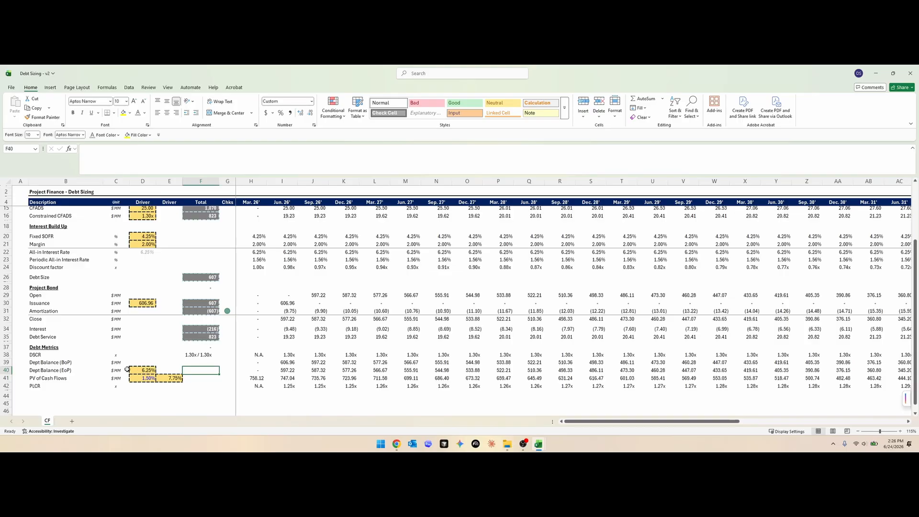
pyautogui.press('Up')
pyautogui.press('Up')
pyautogui.hotkey('ctrl', 'c')
pyautogui.press('Down')
pyautogui.press('Down')
pyautogui.press('Down')
pyautogui.press('Down')
pyautogui.hotkey('ctrl', 'v')
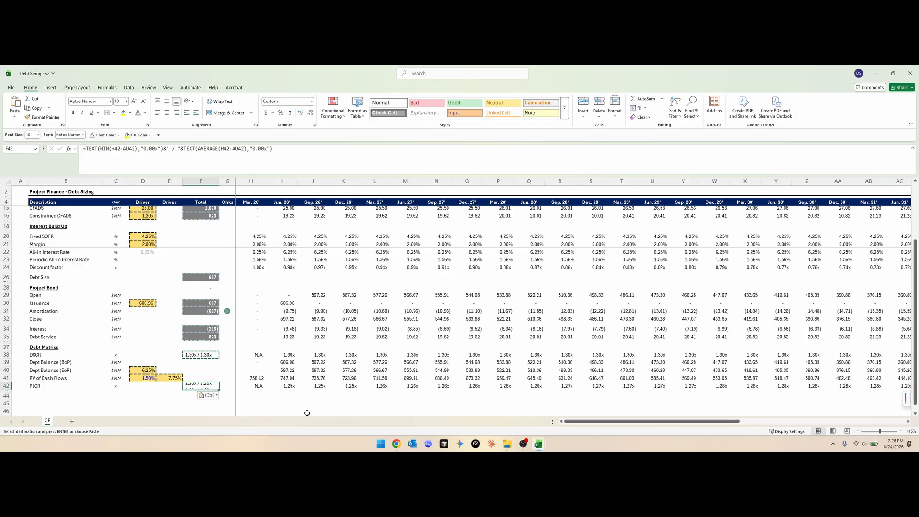
pyautogui.press('Escape')
pyautogui.press('Up')
pyautogui.press('Up')
pyautogui.press('Up')
pyautogui.press('Up')
pyautogui.press('Up')
pyautogui.press('Up')
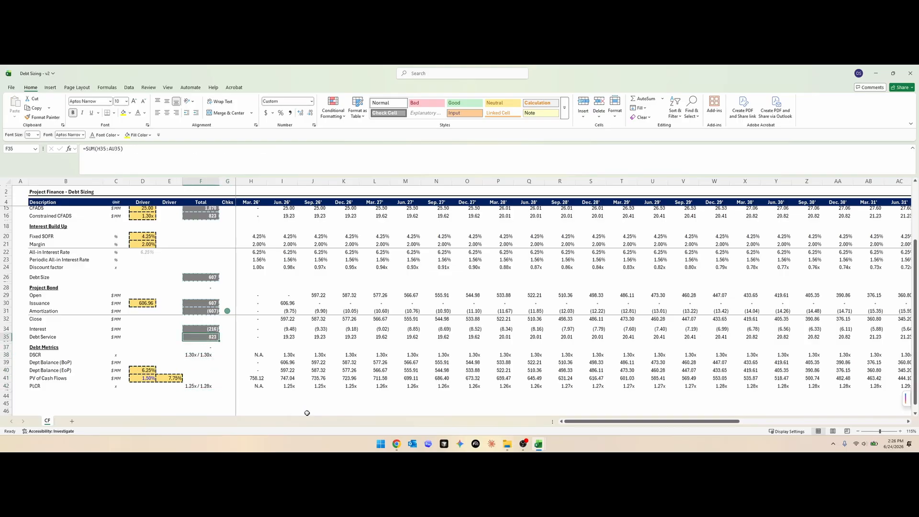
# - Copy the shaded total-cell formatting from F35 onto the DSCR and PLCR summary cells F38 and F42
pyautogui.hotkey('ctrl', 'c')
pyautogui.press('Down')
pyautogui.press('Down')
pyautogui.press('Down')
pyautogui.hotkey('alt', 'e')
pyautogui.press('s')
pyautogui.press('t')
pyautogui.press('Return')
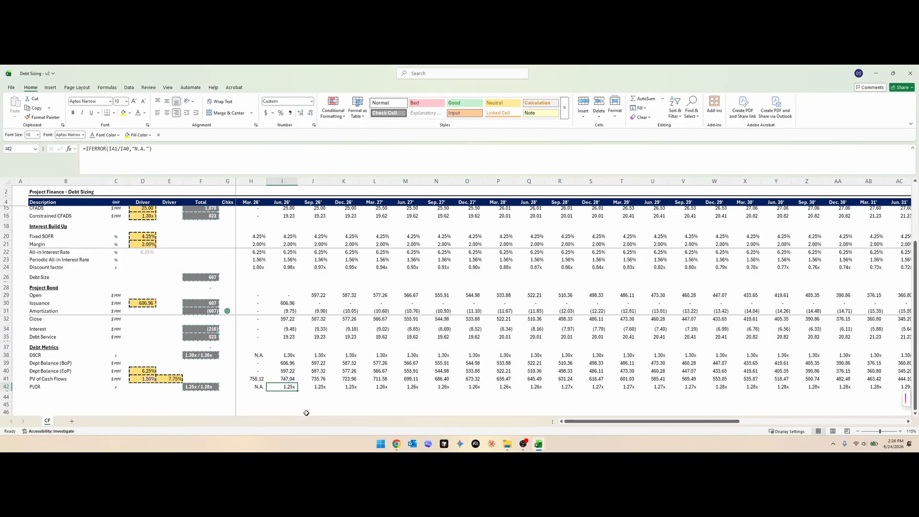
# - Examine the XNPV formula in I41 with its CFADS and date ranges, and the PLCR ratio formula in I42
pyautogui.click(297, 380)
pyautogui.scroll(1, 311, 368)
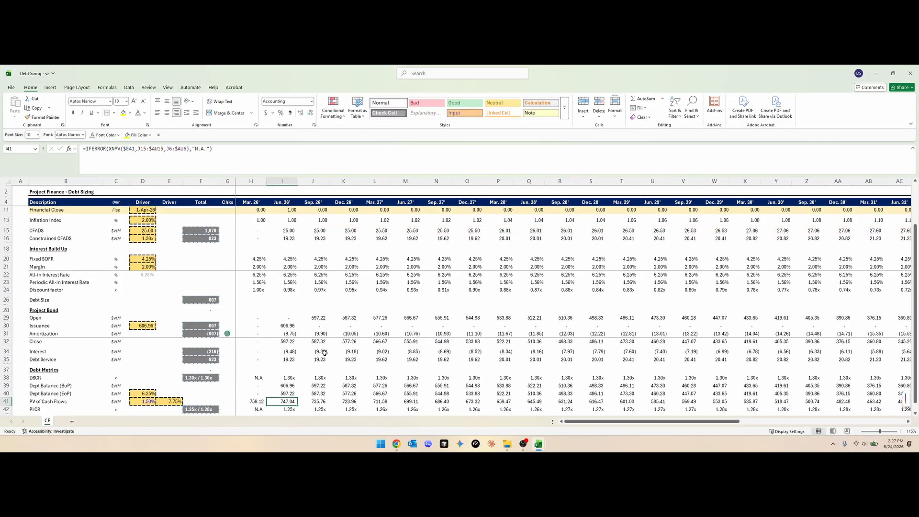
pyautogui.scroll(-1, 321, 356)
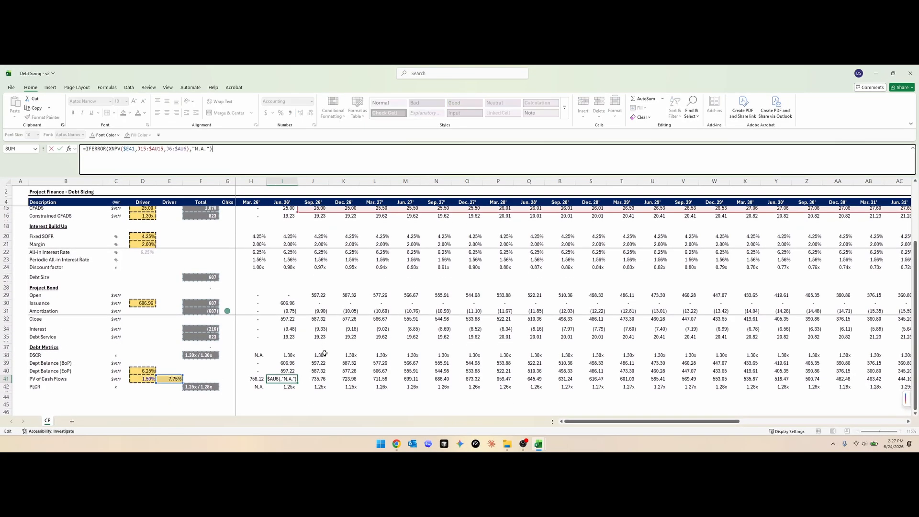
pyautogui.click(287, 387)
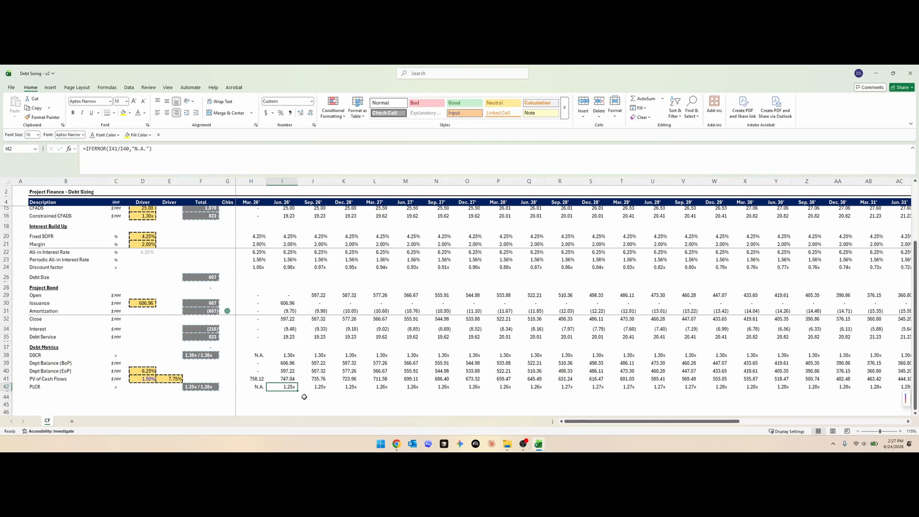
pyautogui.click(198, 390)
pyautogui.press('F2')
pyautogui.press('Escape')
pyautogui.click(293, 377)
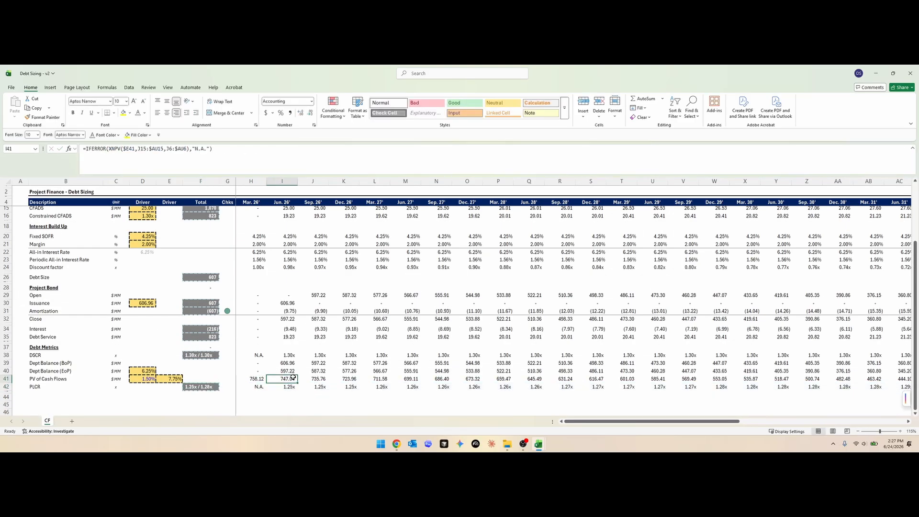
pyautogui.press('F2')
pyautogui.scroll(3, 314, 376)
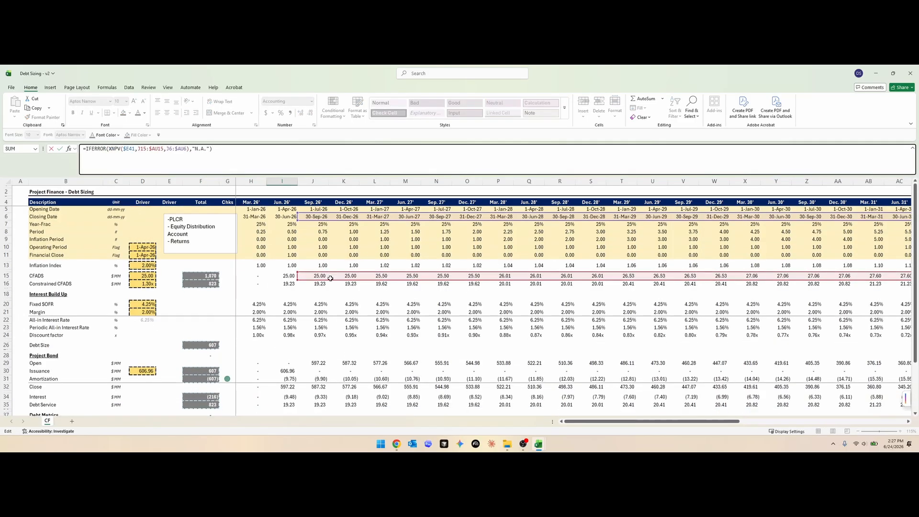
pyautogui.press('Escape')
pyautogui.scroll(-5, 331, 335)
pyautogui.click(292, 365)
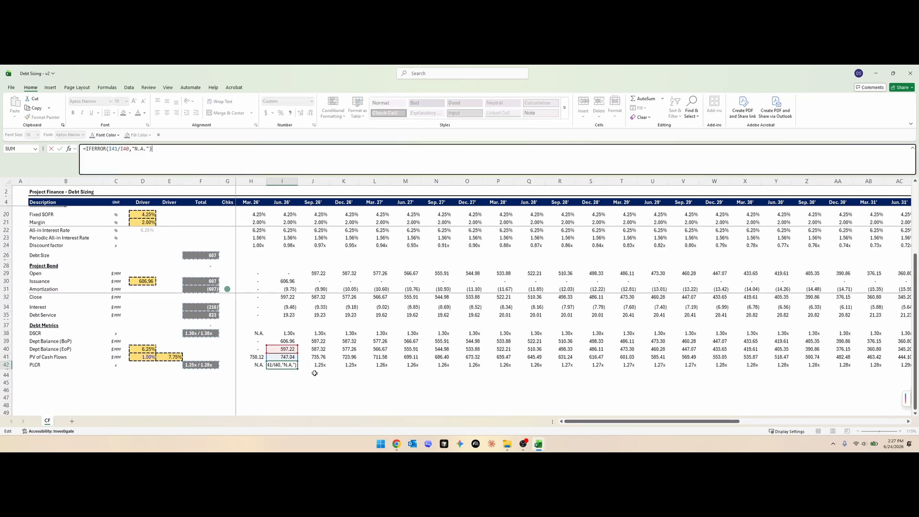
# - Check the PLCR minimum / average summary in F42 against the rate drivers and the first-period PLCR in I42
pyautogui.click(189, 365)
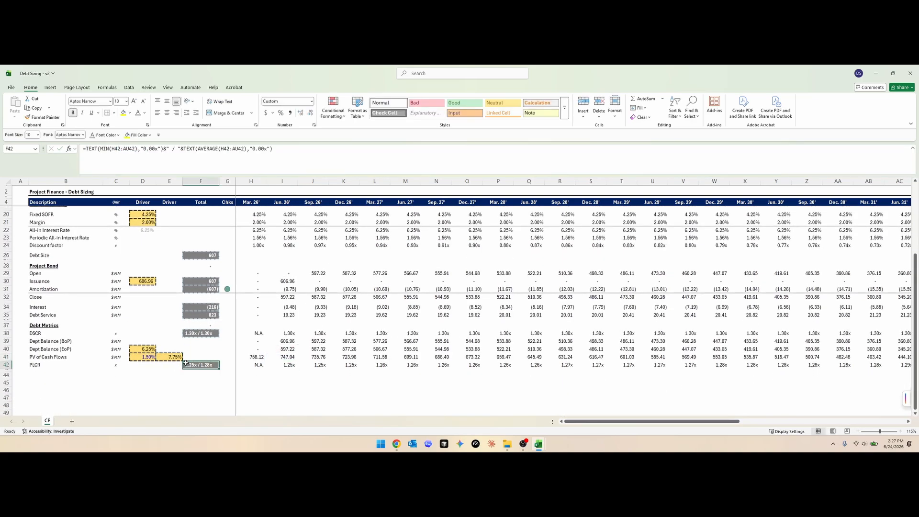
pyautogui.moveTo(177, 358); pyautogui.dragTo(139, 353)
pyautogui.click(163, 381)
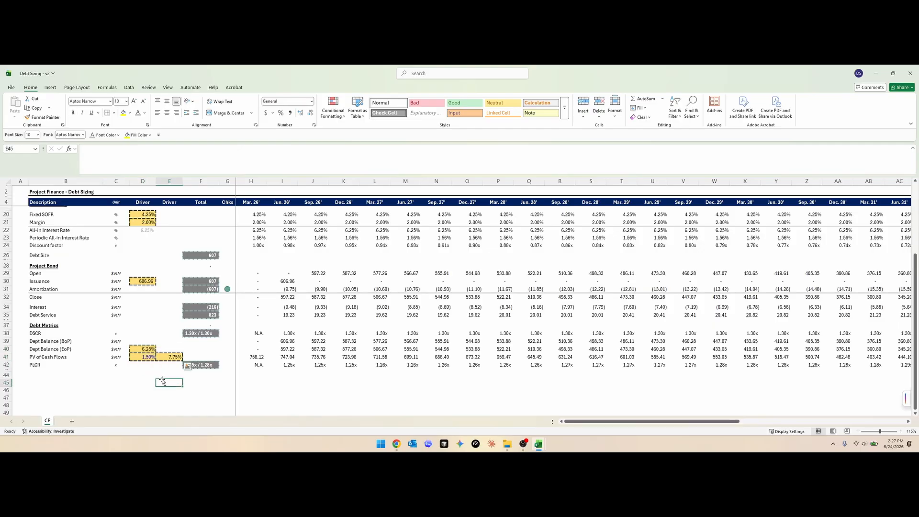
pyautogui.click(190, 366)
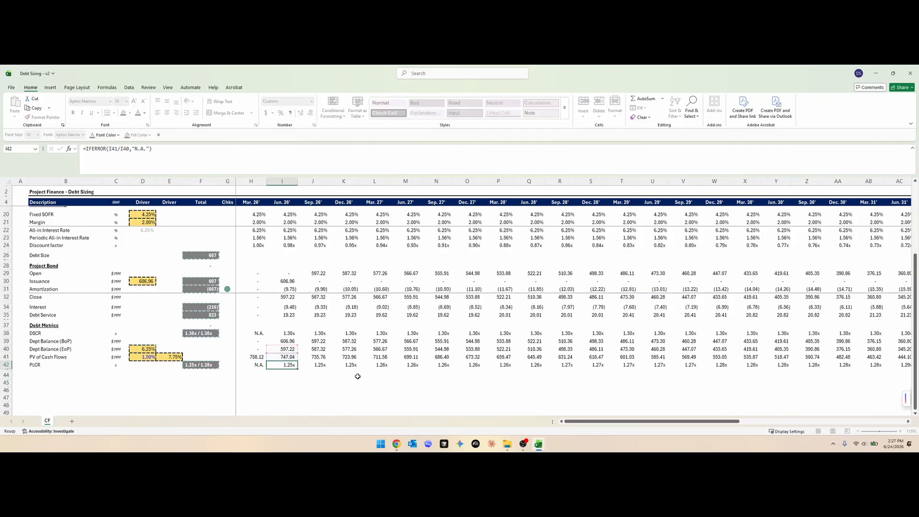
pyautogui.click(284, 365)
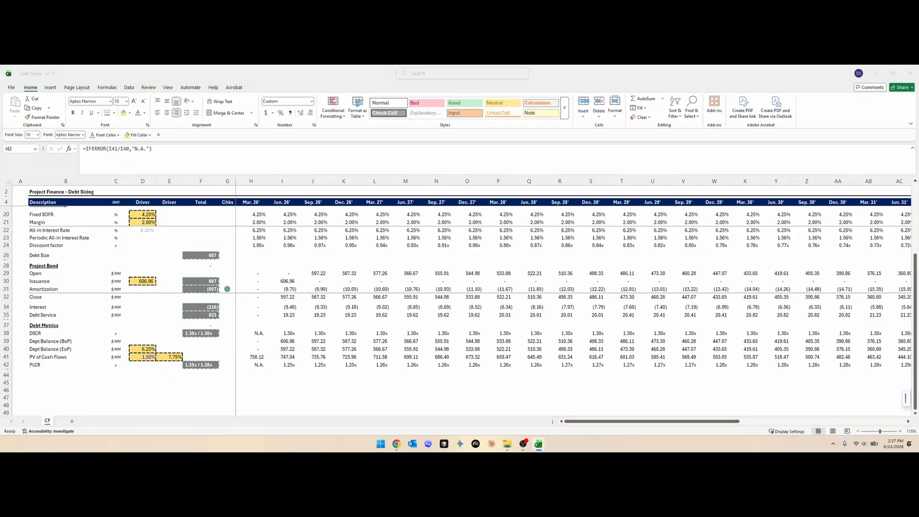
pyautogui.scroll(1, 131, 338)
pyautogui.click(47, 349)
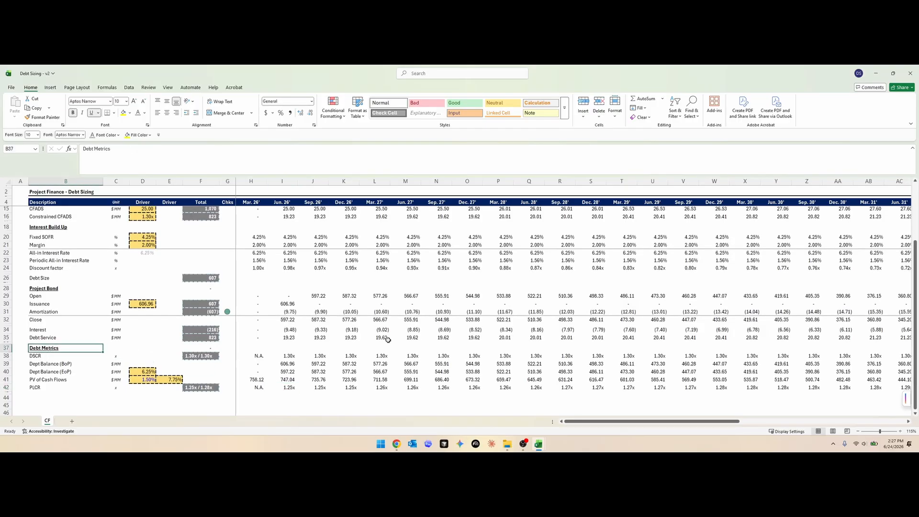
pyautogui.hotkey('ctrl', 'c')
pyautogui.scroll(-2, 37, 352)
pyautogui.click(38, 352)
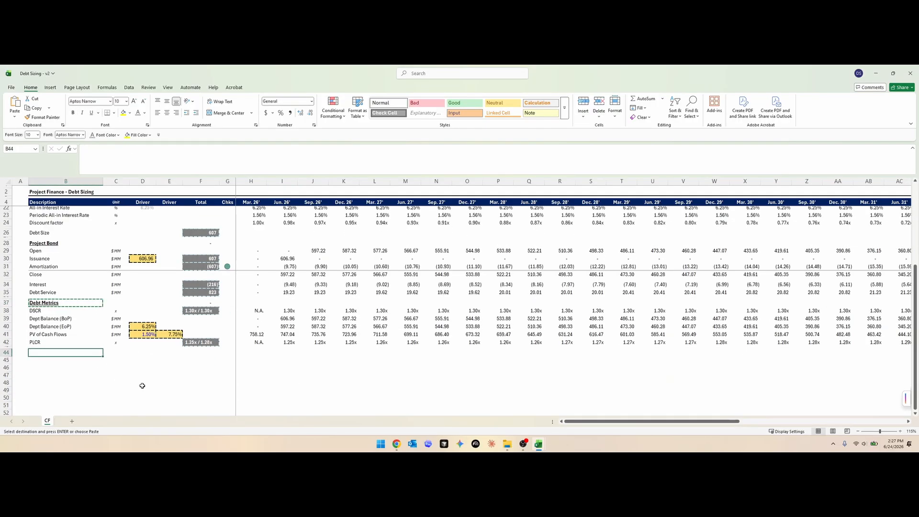
pyautogui.press('Escape')
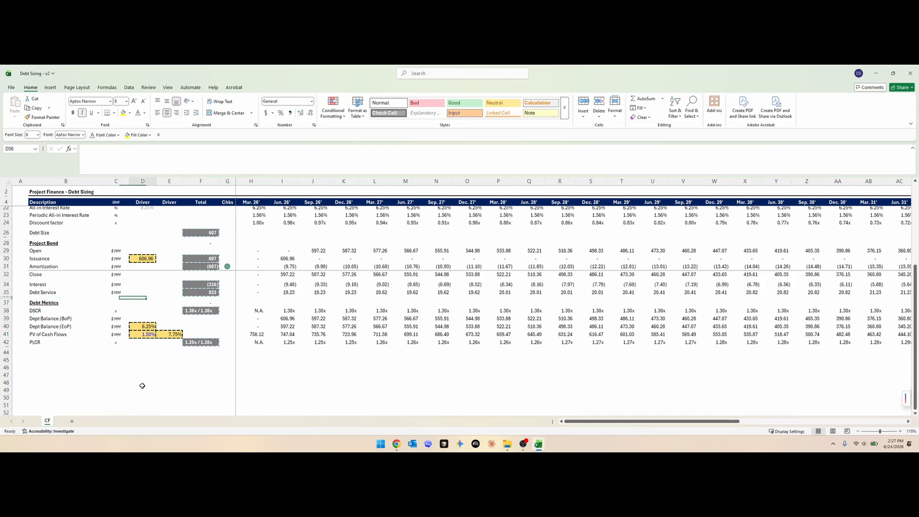
# - Copy the whole Debt Metrics header row 37 to row 44 and retitle it Equity Distribution Account
pyautogui.press('Left')
pyautogui.press('Left')
pyautogui.press('Left')
pyautogui.press('Left')
pyautogui.press('Left')
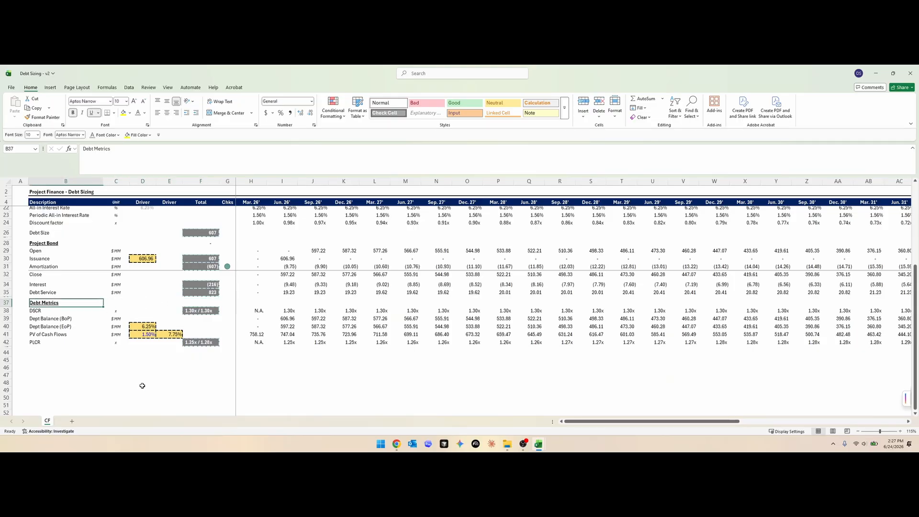
pyautogui.hotkey('shift', 'space')
pyautogui.hotkey('ctrl', 'c')
pyautogui.press('Down')
pyautogui.press('Down')
pyautogui.press('Down')
pyautogui.press('Down')
pyautogui.press('Down')
pyautogui.press('Down')
pyautogui.press('Down')
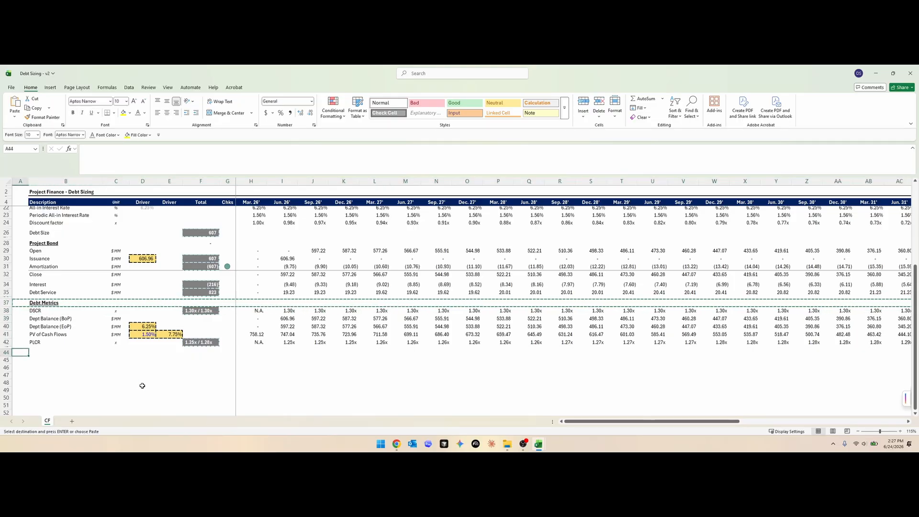
pyautogui.hotkey('ctrl', 'v')
pyautogui.press('Escape')
pyautogui.press('Right')
pyautogui.write('Equity Dist')
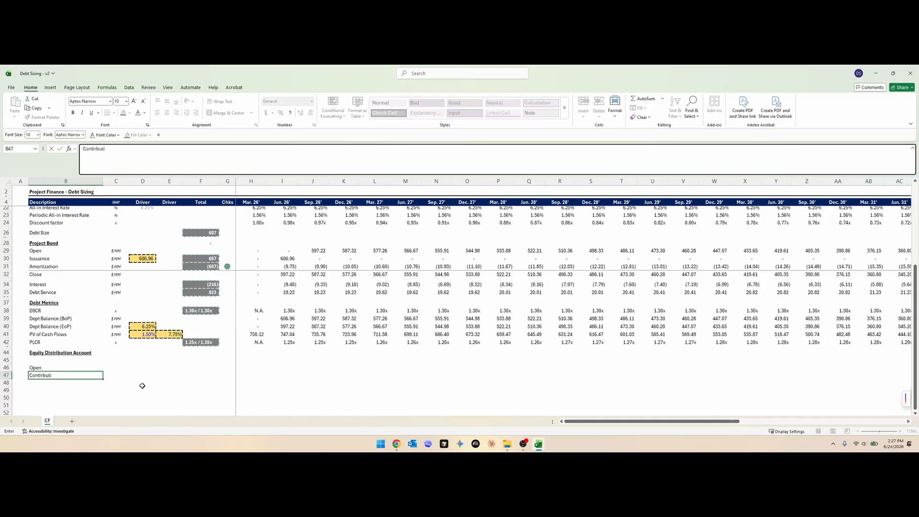
# - Fill in the Equity Distribution Account row labels below Open: Contribution, Distribution and Close
pyautogui.write('on')
pyautogui.press('Return')
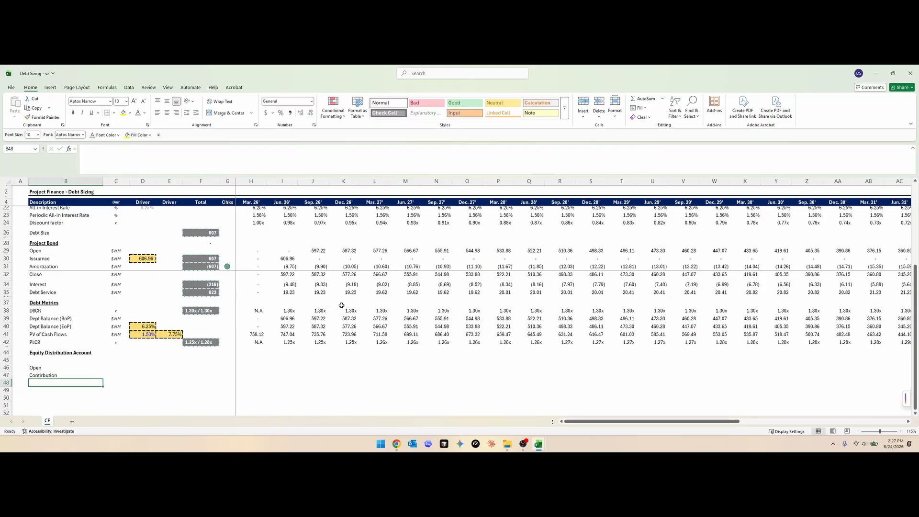
pyautogui.scroll(4, 119, 307)
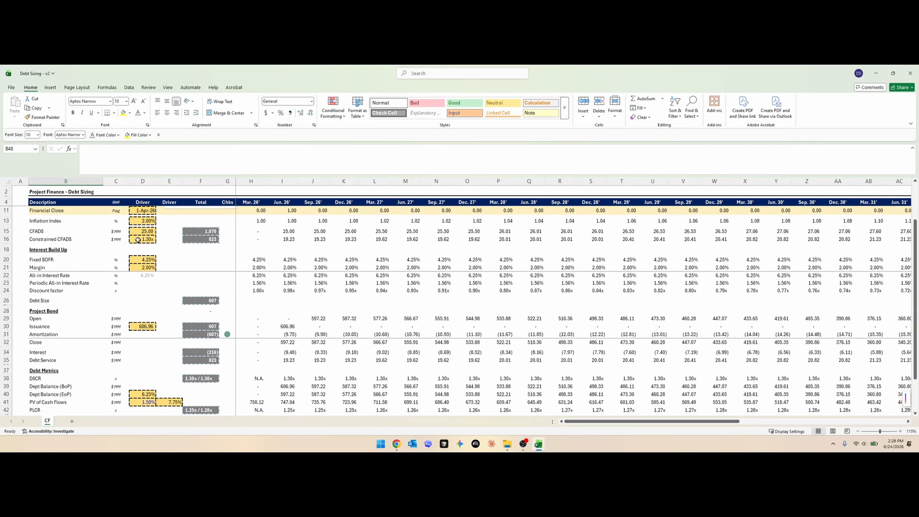
pyautogui.scroll(-3, 138, 240)
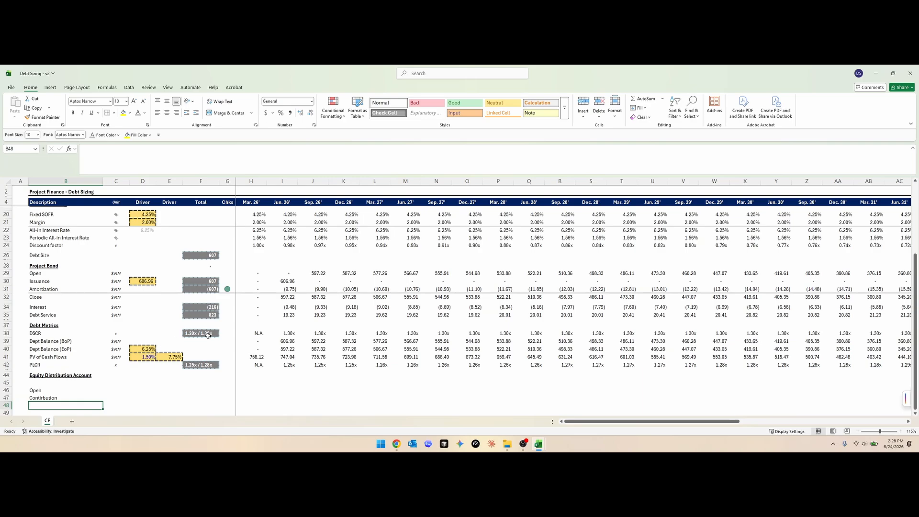
pyautogui.scroll(-1, 374, 319)
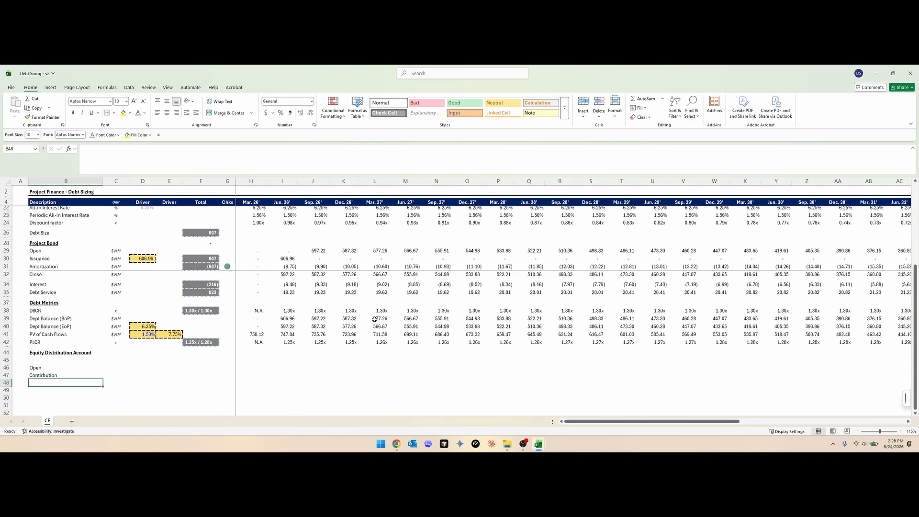
pyautogui.write('Dist')
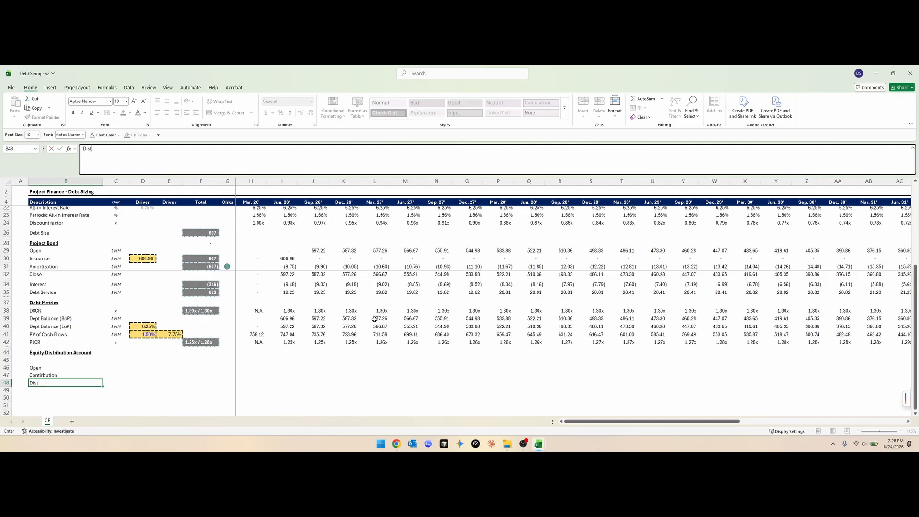
pyautogui.write('ribution')
pyautogui.press('Return')
pyautogui.write('Close')
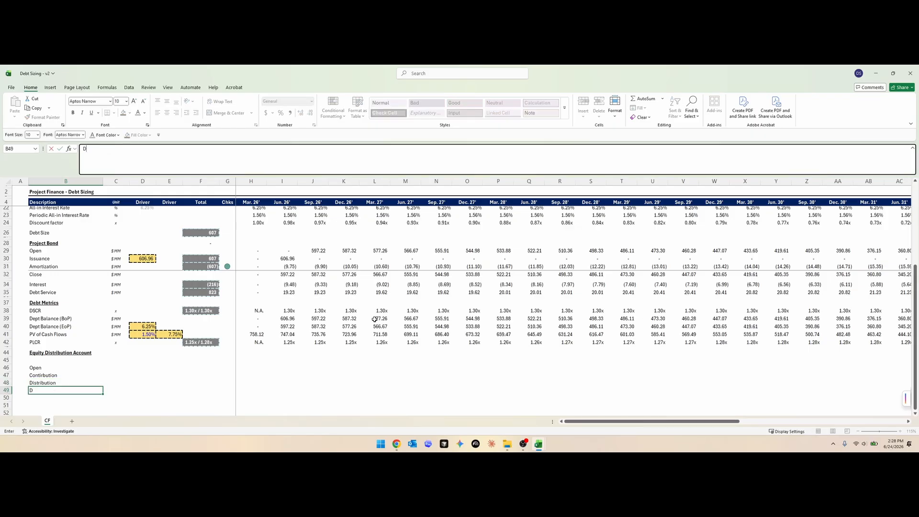
# - Label row 46 Cash Available to Distribute and enter =H15-H35 in H46, CFADS less debt service
pyautogui.write('Cash A')
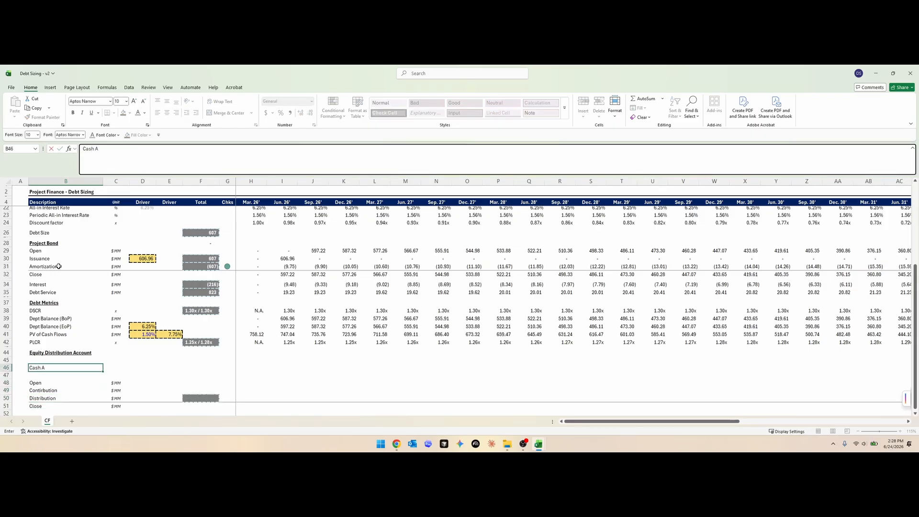
pyautogui.write('vailable to Distribu')
pyautogui.write('te')
pyautogui.write('=')
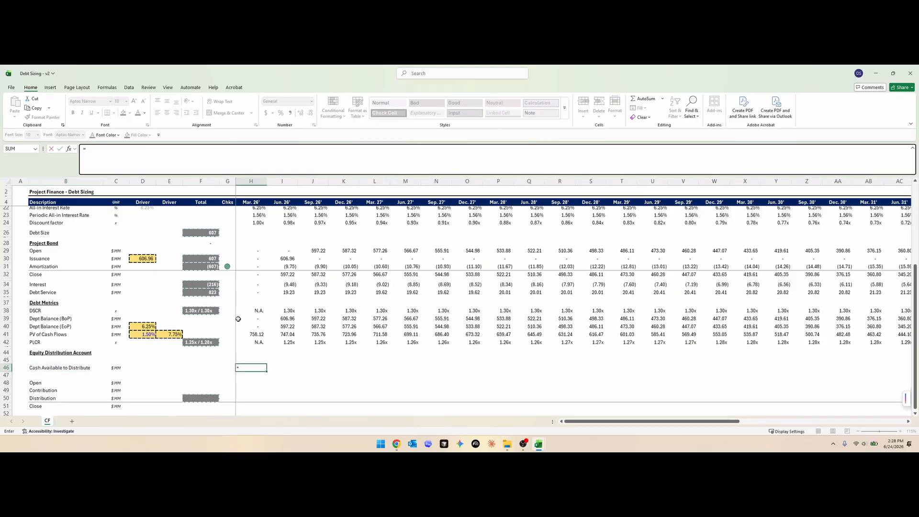
pyautogui.scroll(6, 266, 334)
pyautogui.click(253, 274)
pyautogui.write('-')
pyautogui.hotkey('ctrl', 'Up')
pyautogui.hotkey('ctrl', 'Up')
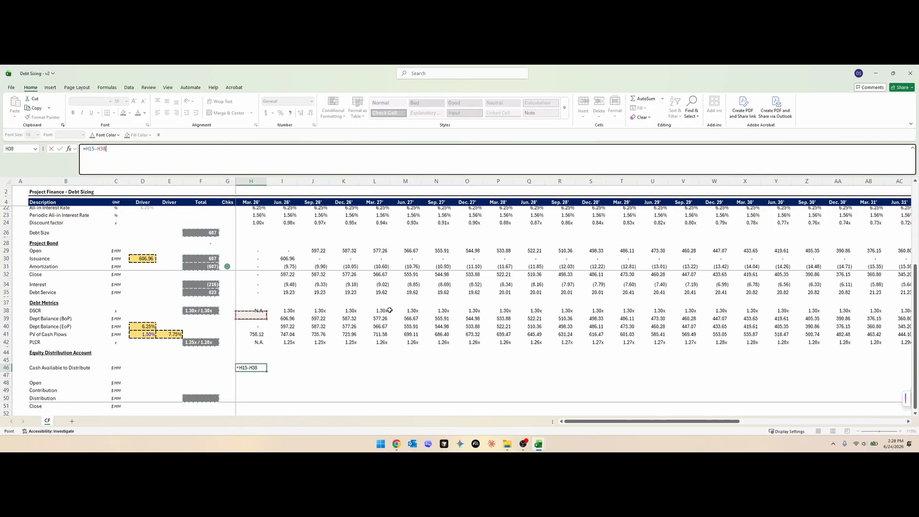
pyautogui.hotkey('ctrl', 'Up')
pyautogui.hotkey('ctrl', 'Up')
pyautogui.press('Down')
pyautogui.press('Return')
# - Examine the H46 formula against the CFADS and Debt Service rows it references
pyautogui.press('Up')
pyautogui.press('F2')
pyautogui.press('Escape')
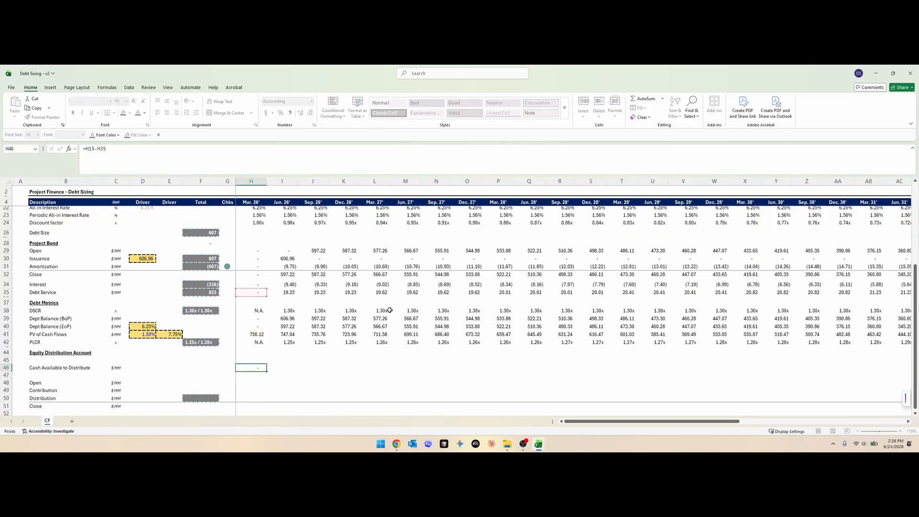
pyautogui.press('F2')
pyautogui.press('Escape')
pyautogui.scroll(6, 306, 285)
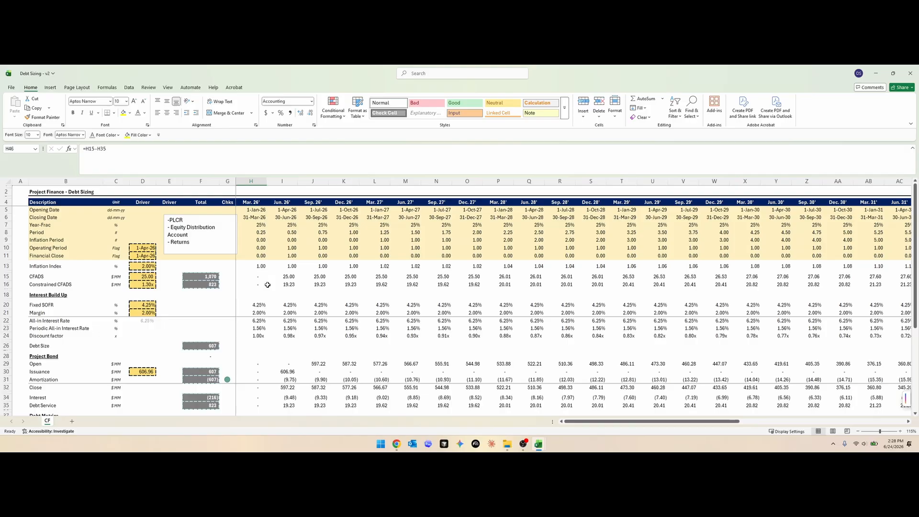
pyautogui.scroll(-5, 253, 304)
pyautogui.scroll(1, 254, 306)
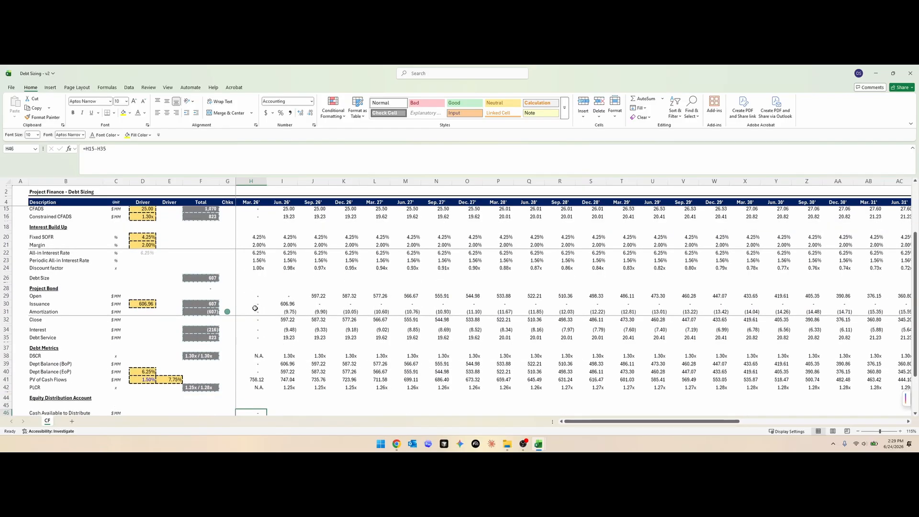
pyautogui.scroll(-1, 264, 307)
pyautogui.press('F2')
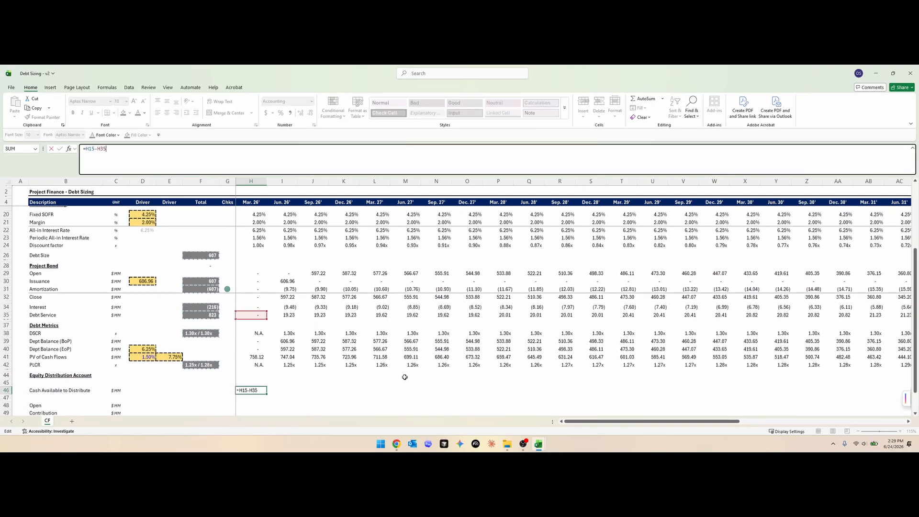
pyautogui.press('Escape')
pyautogui.scroll(-1, 418, 352)
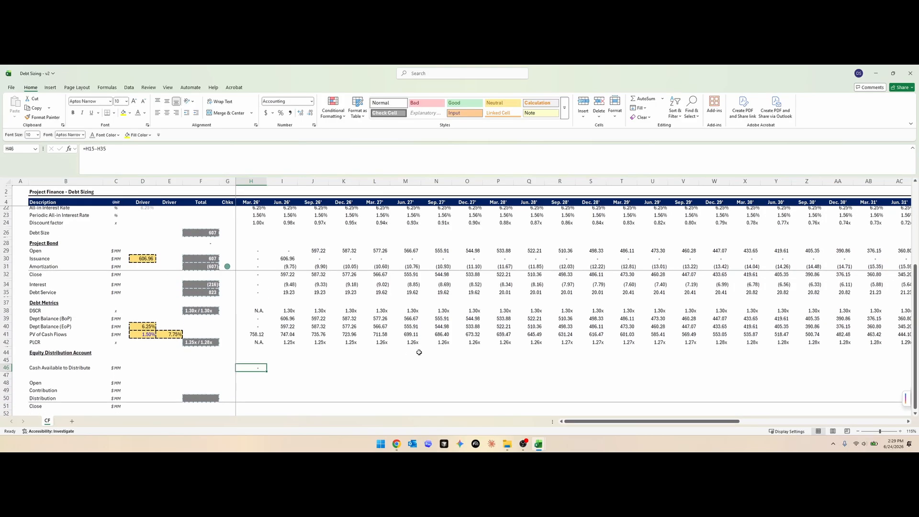
# - Fill the Cash Available to Distribute formula from H46 across all periods
pyautogui.hotkey('ctrl', 'shift', 'Right')
pyautogui.hotkey('shift', 'Left')
pyautogui.hotkey('ctrl', 'r')
pyautogui.hotkey('ctrl', 'Left')
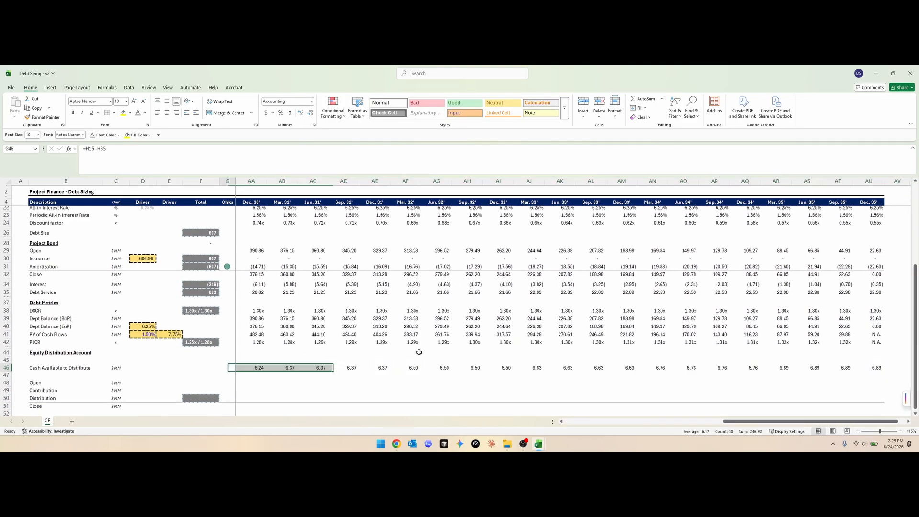
# - Label row 48 Distribution Test and copy the PLCR row's unit into C48
pyautogui.write('Distrib')
pyautogui.write('ution Test')
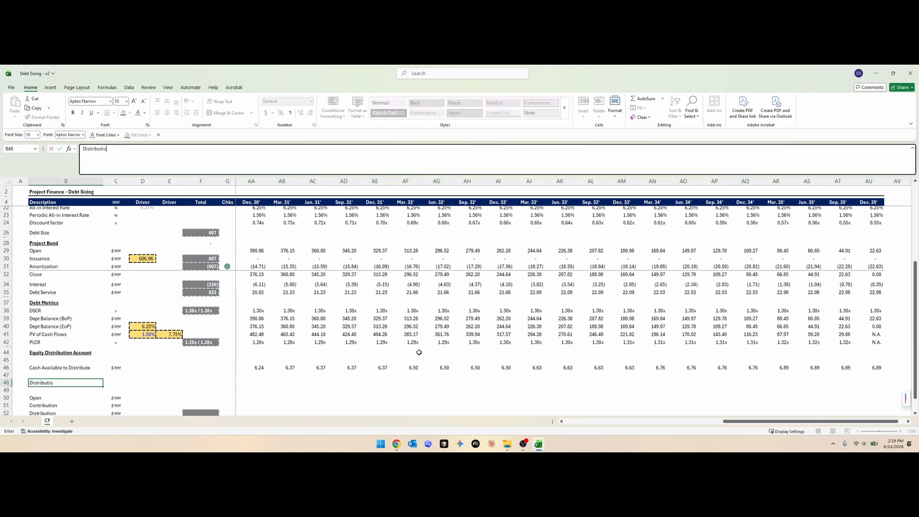
pyautogui.press('Tab')
pyautogui.press('Up')
pyautogui.press('Up')
pyautogui.press('Up')
pyautogui.press('Up')
pyautogui.press('Up')
pyautogui.press('Up')
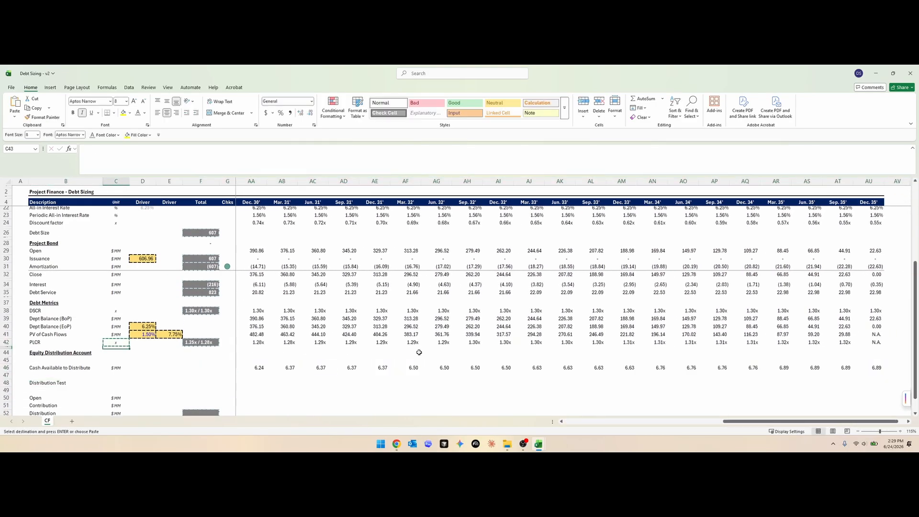
pyautogui.hotkey('ctrl', 'c')
pyautogui.press('Down')
pyautogui.press('Down')
pyautogui.press('Down')
pyautogui.press('Down')
pyautogui.press('Down')
pyautogui.press('Down')
pyautogui.press('Up')
pyautogui.press('Down')
pyautogui.hotkey('ctrl', 'v')
# - Copy the PV of Cash Flows driver cell D41 into D48 and set the Distribution Test threshold to 1.15x
pyautogui.press('Right')
pyautogui.hotkey('ctrl', 'Up')
pyautogui.hotkey('ctrl', 'c')
pyautogui.click(132, 380)
pyautogui.hotkey('ctrl', 'v')
pyautogui.press('Down')
pyautogui.press('Up')
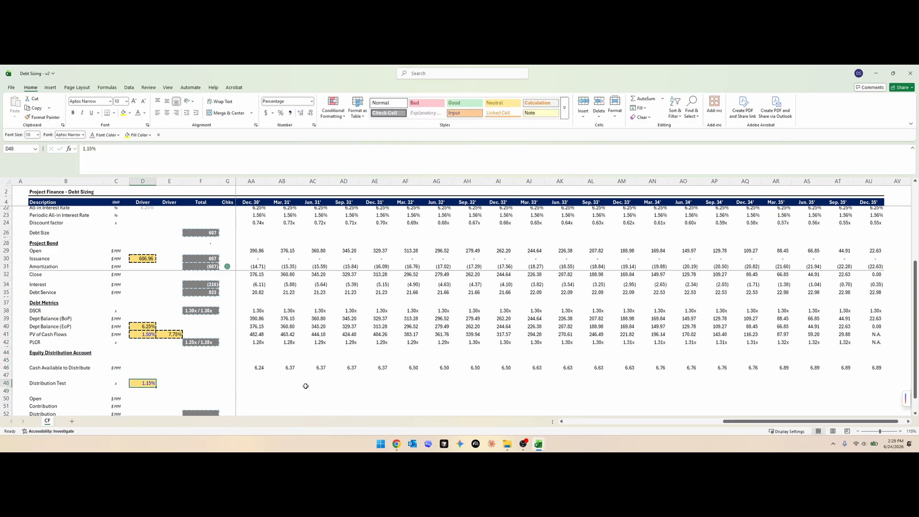
pyautogui.press('F2')
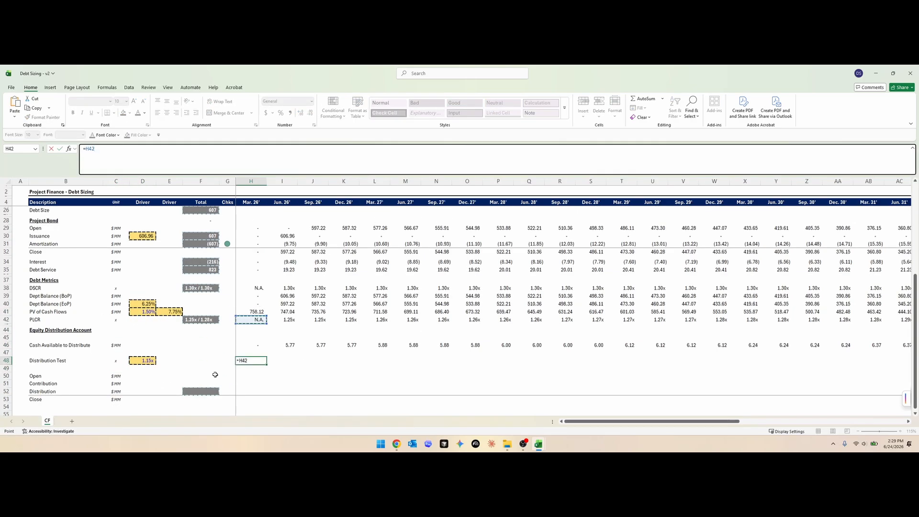
# - Start the Distribution Test formula in H48 with an AND condition that DSCR H38 exceeds the column-locked threshold $D48
pyautogui.press('Up')
pyautogui.press('Up')
pyautogui.press('Up')
pyautogui.press('Up')
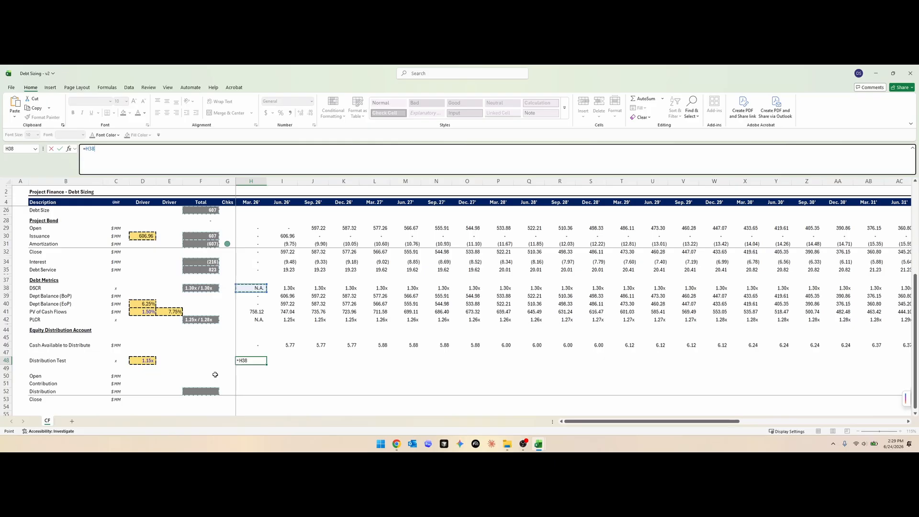
pyautogui.write('>')
pyautogui.press('Left')
pyautogui.press('Left')
pyautogui.press('Left')
pyautogui.press('Left')
pyautogui.press('F4')
pyautogui.press('F4')
pyautogui.press('Home')
pyautogui.press('Right')
pyautogui.write('AND(')
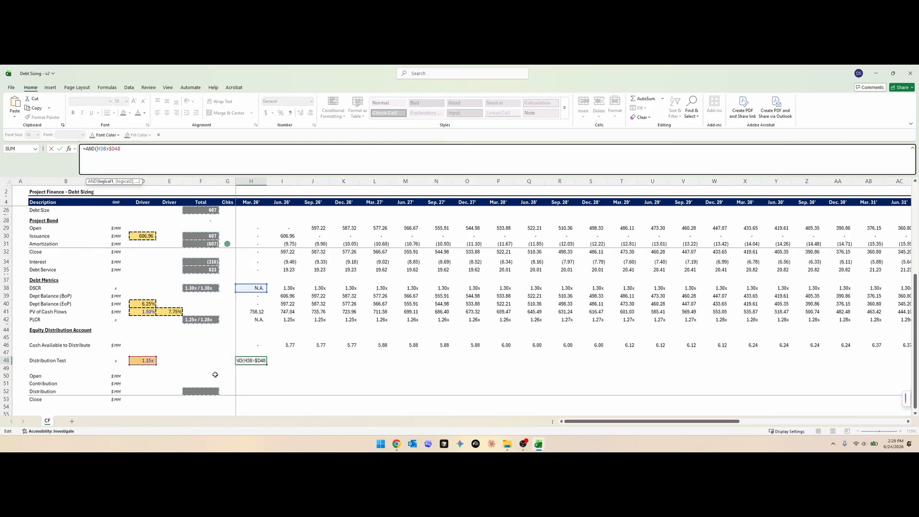
pyautogui.write(',')
# - Add the Operating Period condition H10>0 to the Distribution Test, convert its result to a number with --, and fill it across all periods
pyautogui.scroll(6, 254, 330)
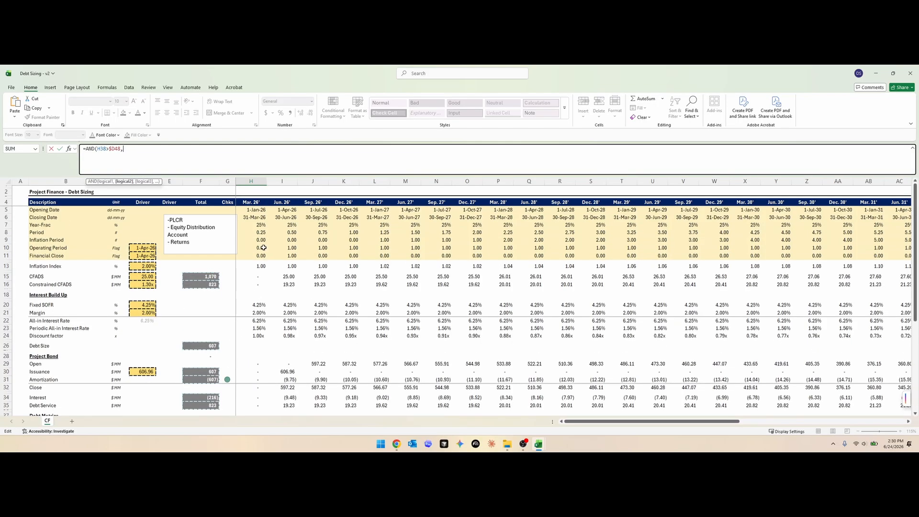
pyautogui.click(263, 248)
pyautogui.write('>0')
pyautogui.scroll(-5, 365, 302)
pyautogui.write(')')
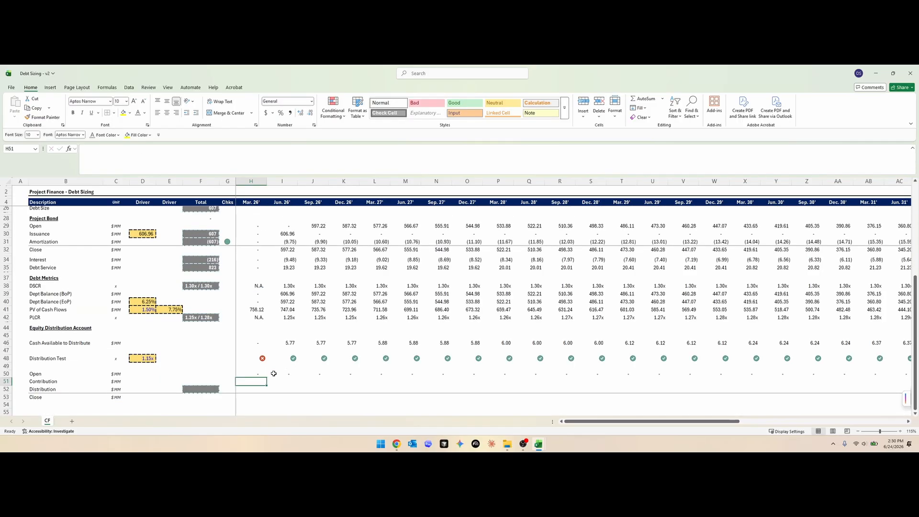
pyautogui.scroll(-1, 331, 337)
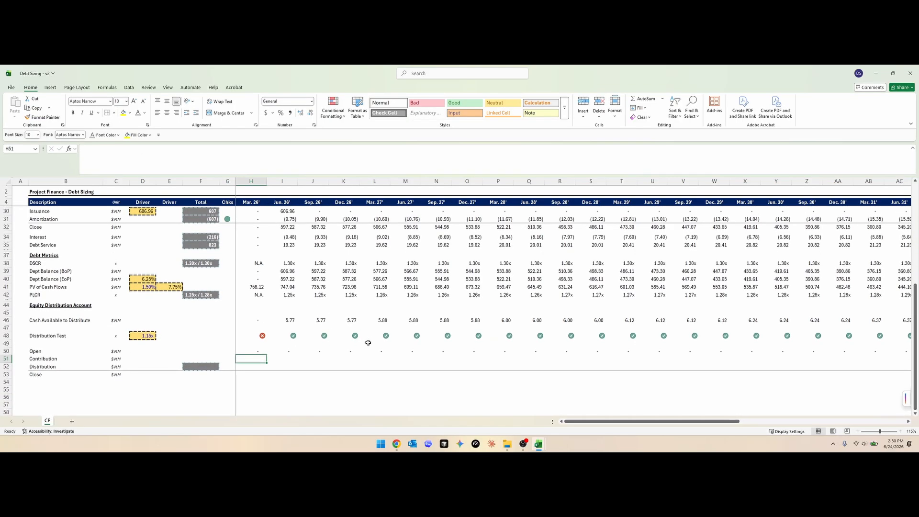
# - Link the first-period Contribution in H51 to Cash Available to Distribute with =H46
pyautogui.write('=')
pyautogui.press('Up')
pyautogui.press('Up')
pyautogui.press('Up')
pyautogui.press('Up')
pyautogui.press('Up')
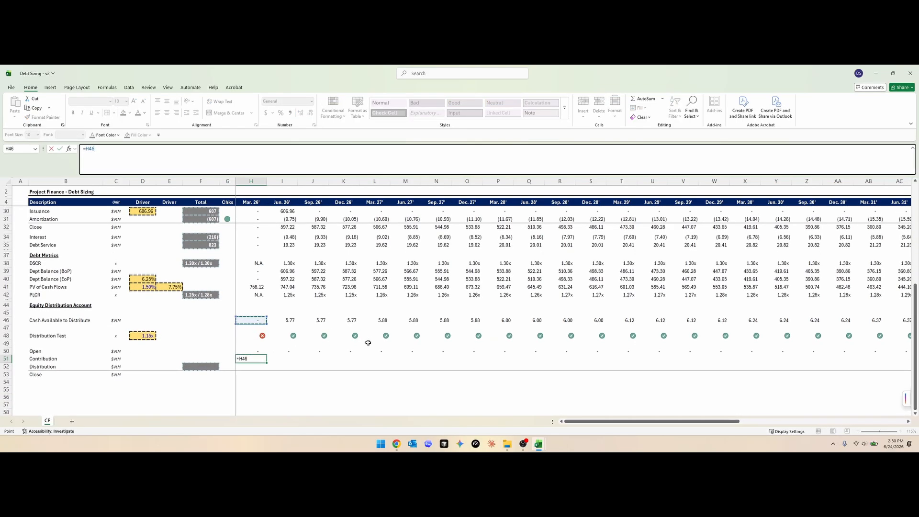
pyautogui.press('Return')
pyautogui.press('Up')
pyautogui.press('F2')
pyautogui.press('Escape')
pyautogui.press('Up')
pyautogui.press('Down')
pyautogui.press('F2')
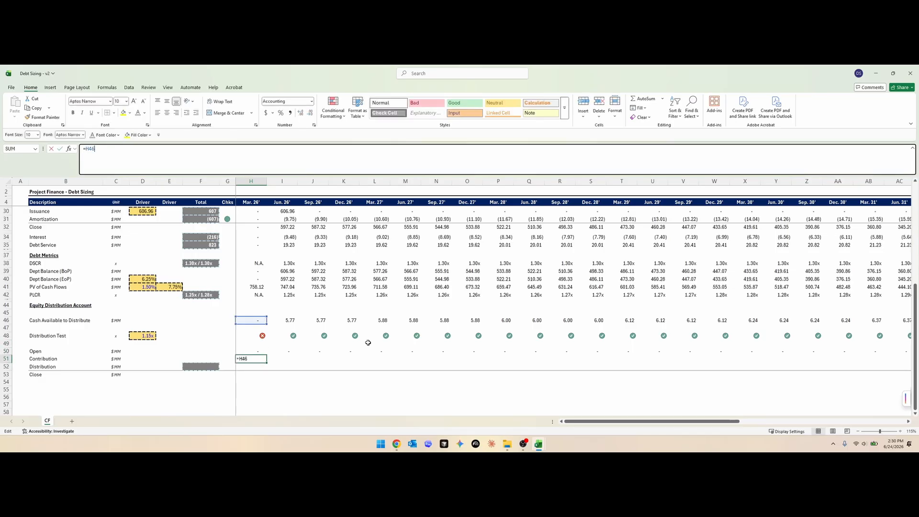
pyautogui.press('Escape')
# - Fill the Contribution formula from H51 across all periods
pyautogui.hotkey('ctrl', 'shift', 'Right')
pyautogui.hotkey('shift', 'Left')
pyautogui.hotkey('ctrl', 'r')
pyautogui.press('Down')
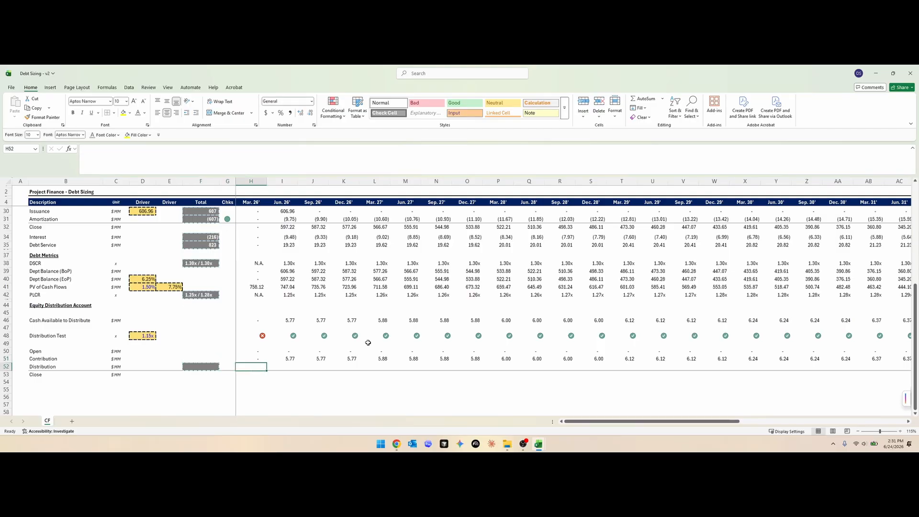
# - Enter the Distribution formula =-SUM(H50:H51)*H48 in H52
pyautogui.write('=sum')
pyautogui.press('Tab')
pyautogui.press('Up')
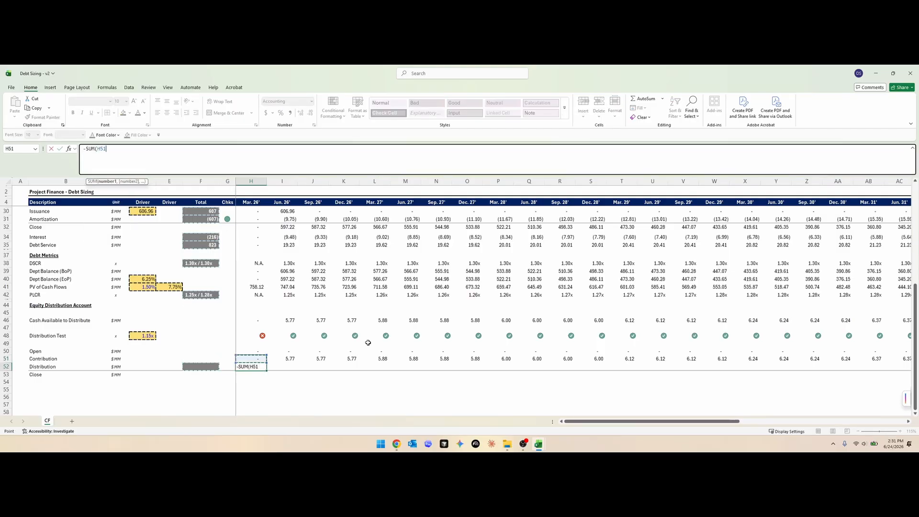
pyautogui.hotkey('shift', 'Up')
pyautogui.write(')*')
pyautogui.press('Up')
pyautogui.press('Up')
pyautogui.press('Up')
pyautogui.press('Up')
pyautogui.hotkey('ctrl', 'Return')
# - Fill the Distribution formula from H52 across all periods
pyautogui.hotkey('ctrl', 'shift', 'Right')
pyautogui.hotkey('shift', 'Left')
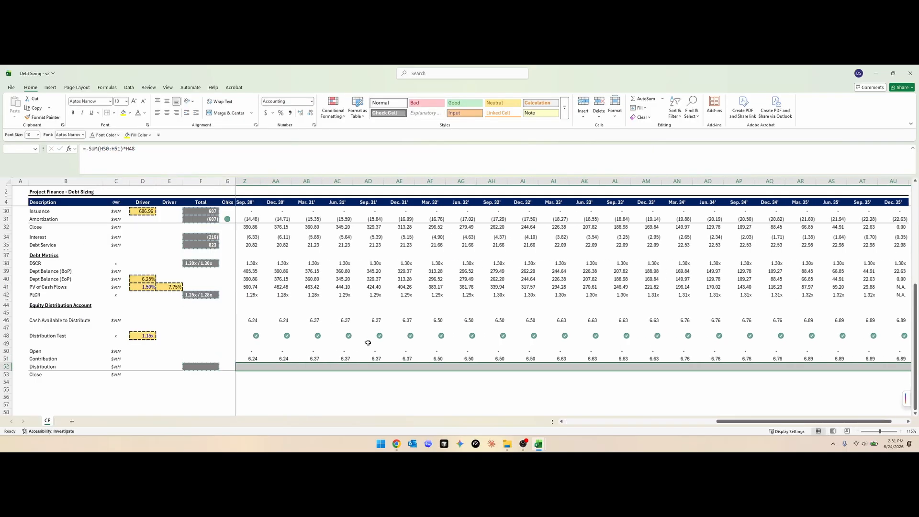
pyautogui.hotkey('ctrl', 'r')
pyautogui.press('Down')
pyautogui.press('Up')
# - Enter the equity account's Close formula =SUM(H50:H52) in H53 and fill it across all periods
pyautogui.press('Down')
pyautogui.write('=su')
pyautogui.press('Tab')
pyautogui.press('Up')
pyautogui.hotkey('shift', 'Up')
pyautogui.hotkey('shift', 'Up')
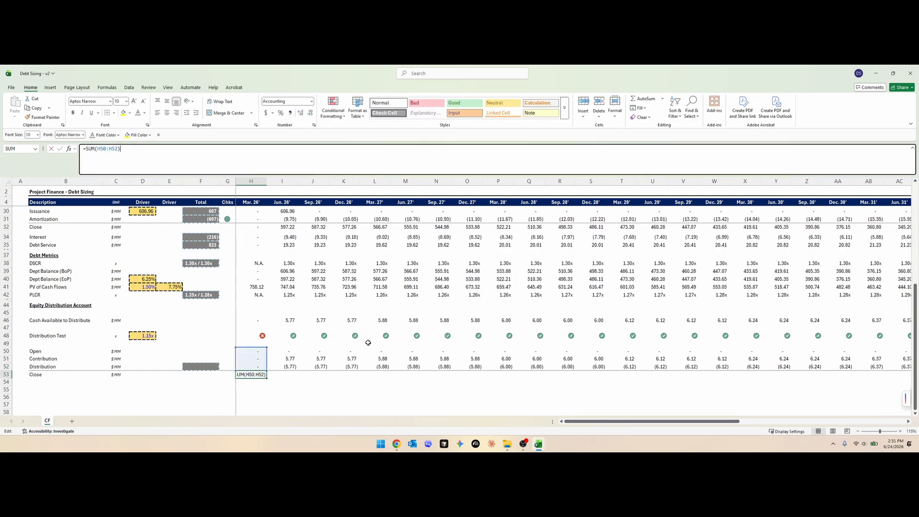
pyautogui.hotkey('ctrl', 'Return')
pyautogui.hotkey('ctrl', 'shift', 'Right')
pyautogui.hotkey('shift', 'Left')
pyautogui.hotkey('ctrl', 'r')
# - Examine the cell references in the filled Distribution and Close formulas for several periods
pyautogui.press('Right')
pyautogui.press('Up')
pyautogui.press('F2')
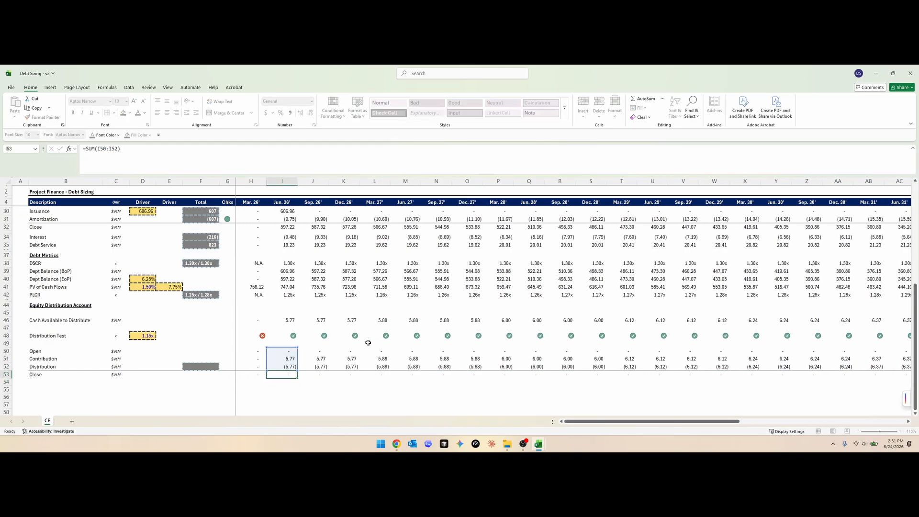
pyautogui.press('Escape')
pyautogui.press('Right')
pyautogui.press('Right')
pyautogui.press('Right')
pyautogui.press('F2')
pyautogui.press('Escape')
pyautogui.press('Left')
pyautogui.press('Left')
pyautogui.press('Left')
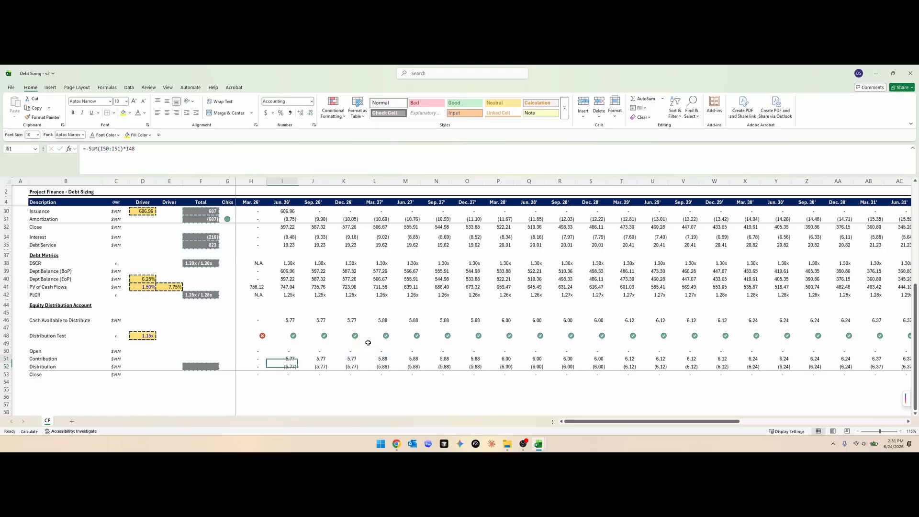
# - Force the Jun. 26' Distribution Test in I48 to fail and check how cash carries through the equity account
pyautogui.press('Up')
pyautogui.press('Up')
pyautogui.press('Up')
pyautogui.press('Up')
pyautogui.press('F9')
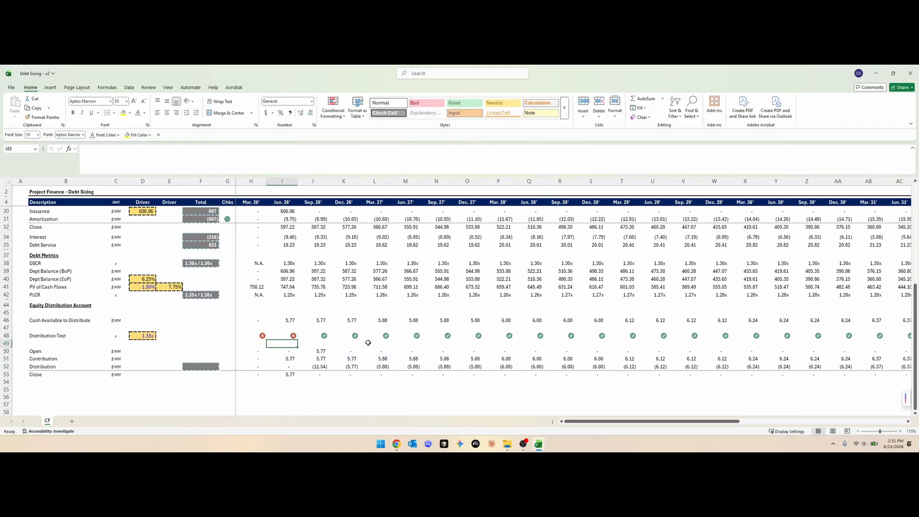
pyautogui.press('Down')
pyautogui.press('Down')
pyautogui.press('Down')
pyautogui.press('BackSpace')
pyautogui.press('Up')
pyautogui.press('Up')
pyautogui.press('Up')
pyautogui.hotkey('ctrl', 'z')
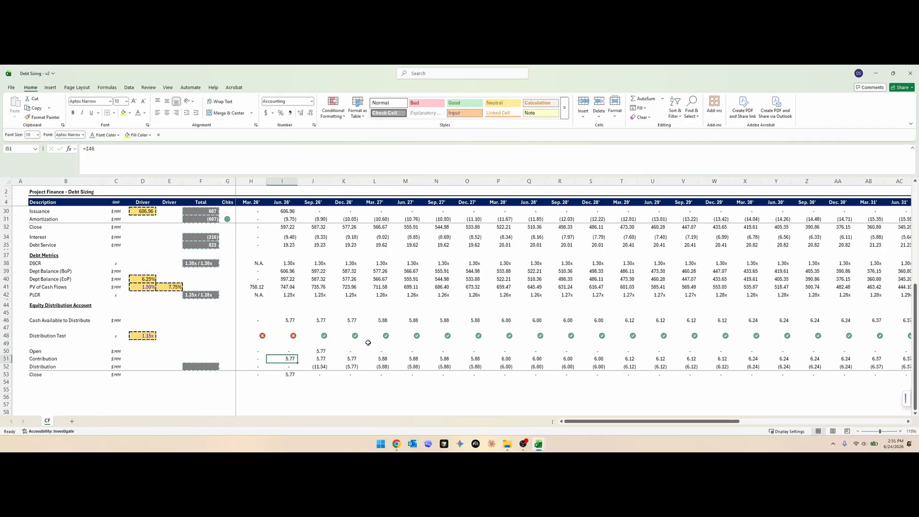
# - Extend the failed Distribution Test override from I48 through L48
pyautogui.press('Up')
pyautogui.press('Up')
pyautogui.press('Up')
pyautogui.press('Right')
pyautogui.press('Down')
pyautogui.press('Down')
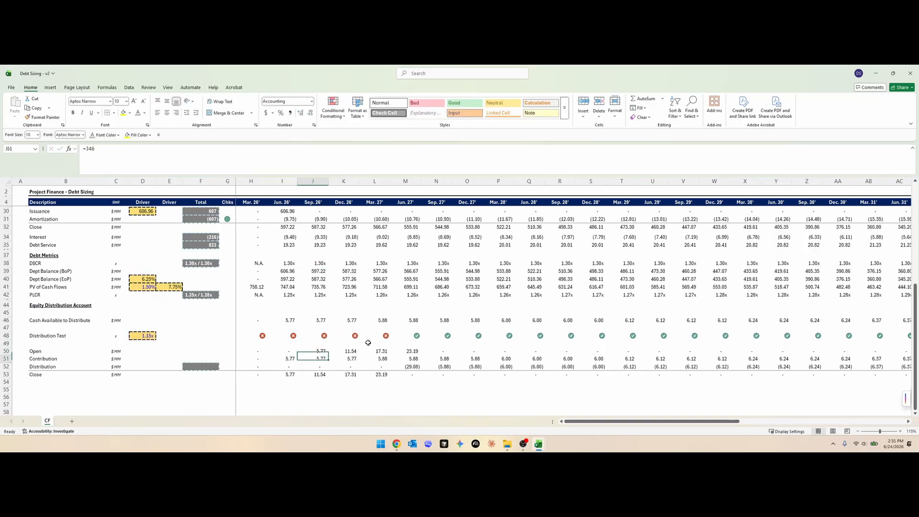
pyautogui.hotkey('shift', 'Right')
pyautogui.hotkey('shift', 'Right')
pyautogui.hotkey('shift', 'Right')
# - Examine the Close and Distribution formulas from Sep. 26' onward under the failed Distribution Test
pyautogui.press('Down')
pyautogui.press('Down')
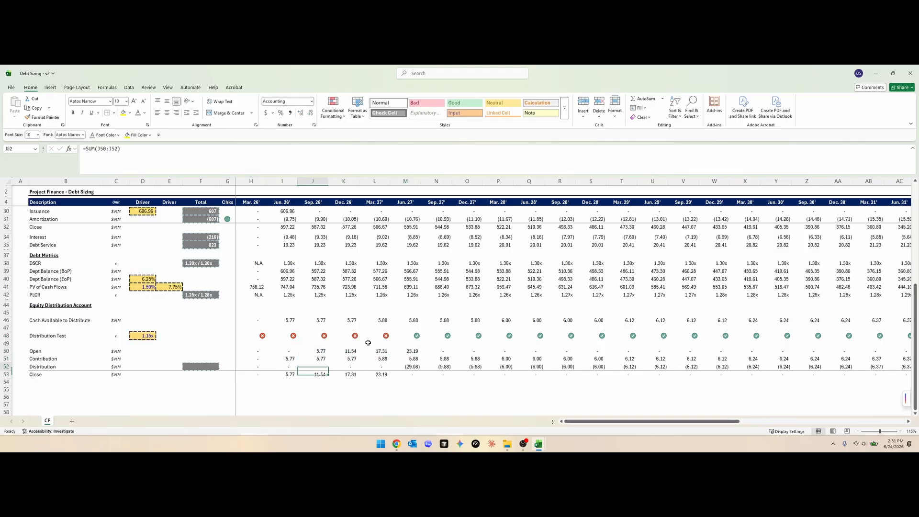
pyautogui.press('F2')
pyautogui.press('Escape')
pyautogui.press('Right')
pyautogui.press('F2')
pyautogui.press('Escape')
pyautogui.press('Right')
pyautogui.press('Right')
pyautogui.press('Right')
pyautogui.press('F2')
pyautogui.press('Escape')
# - Restore the Distribution Test formula in the overridden cells by copying M48 back over the earlier periods
pyautogui.press('Up')
pyautogui.press('Up')
pyautogui.press('Up')
pyautogui.press('Up')
pyautogui.press('Left')
pyautogui.press('Left')
pyautogui.press('Right')
pyautogui.hotkey('ctrl', 'c')
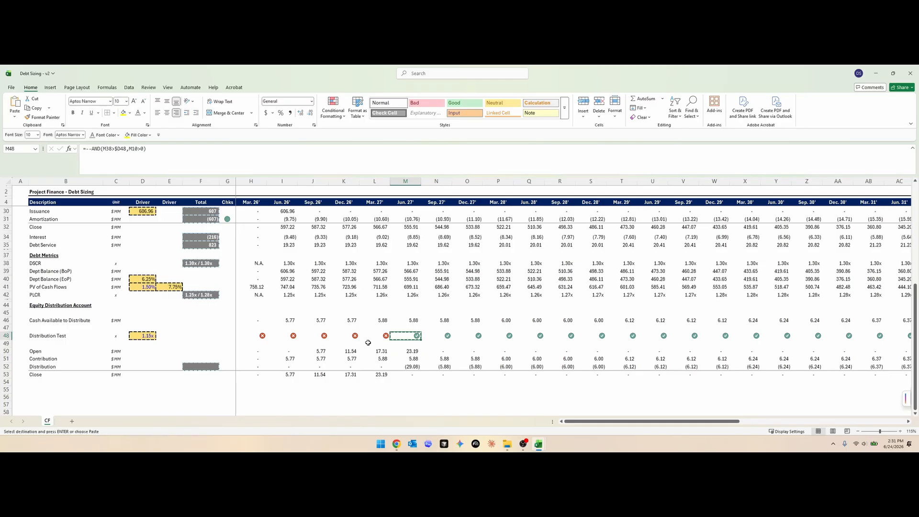
pyautogui.hotkey('ctrl', 'shift', 'Left')
pyautogui.hotkey('ctrl', 'v')
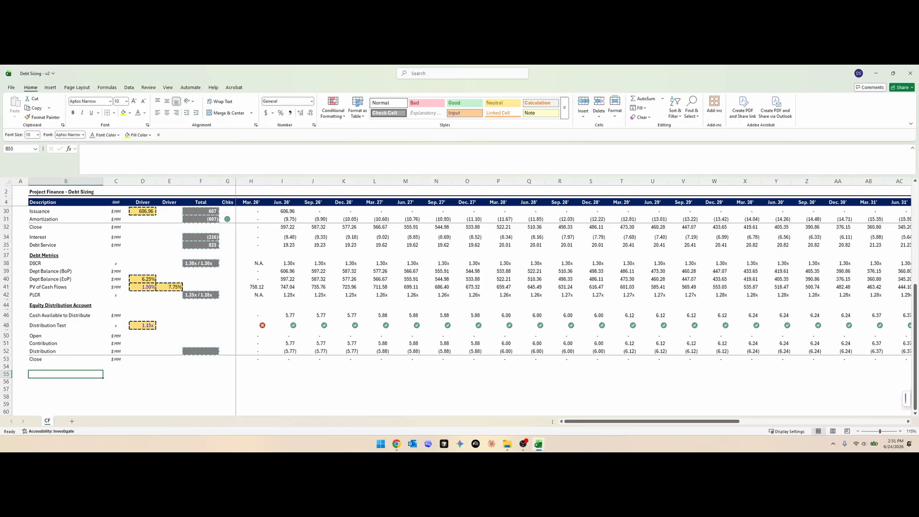
# - Add a Returns heading in B55 and a Project Cost / Purchase Price row beneath it with the unit $ MM
pyautogui.write('Returns')
pyautogui.press('Return')
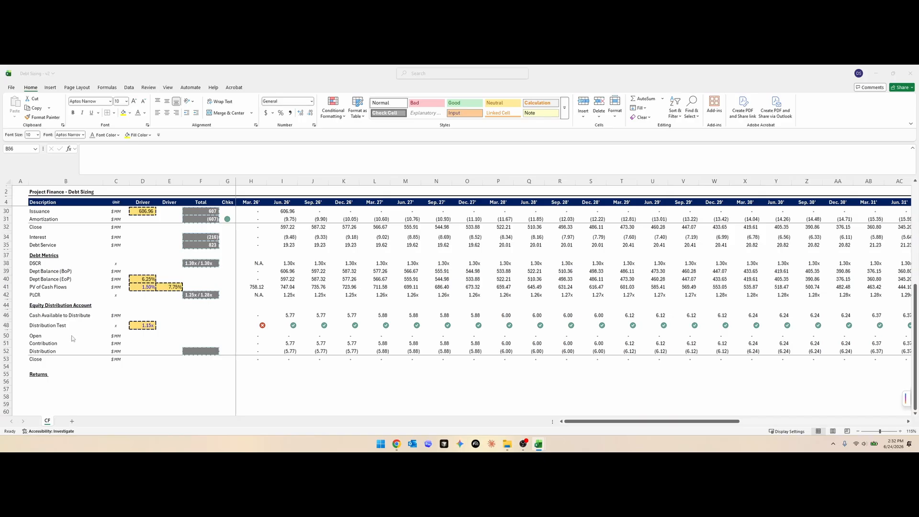
pyautogui.click(71, 353)
pyautogui.write('Project C')
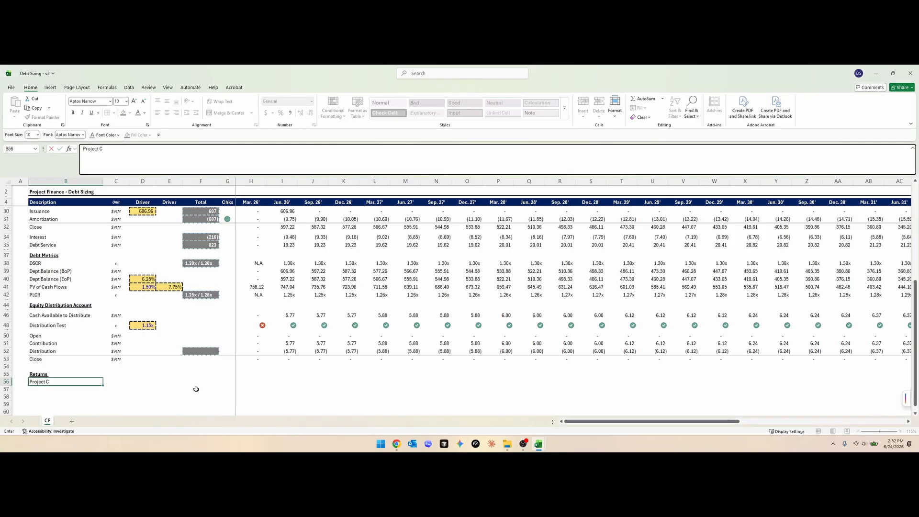
pyautogui.write('rice')
pyautogui.press('Tab')
pyautogui.hotkey('ctrl', 'v')
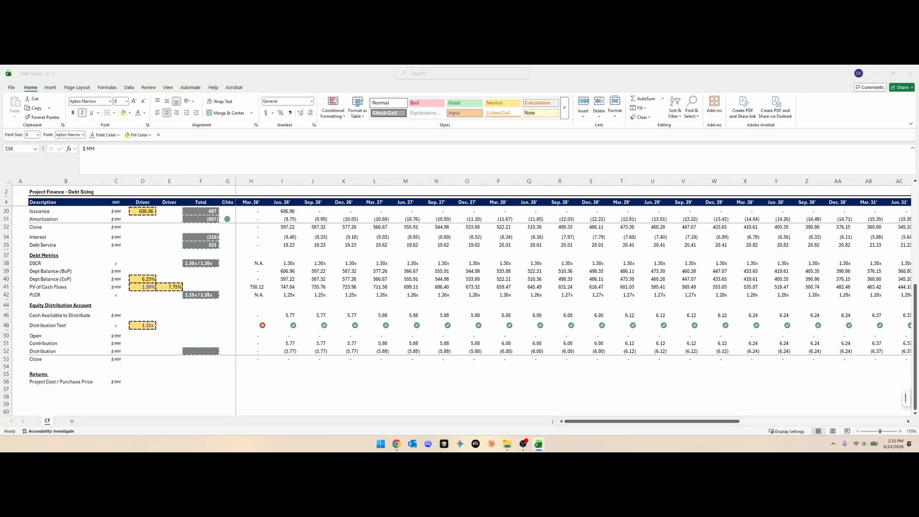
# - Insert a row above Project Cost / Purchase Price, label it Annualized CFADS, and copy the $ MM unit into C56
pyautogui.press('r')
pyautogui.press('Return')
pyautogui.press('Left')
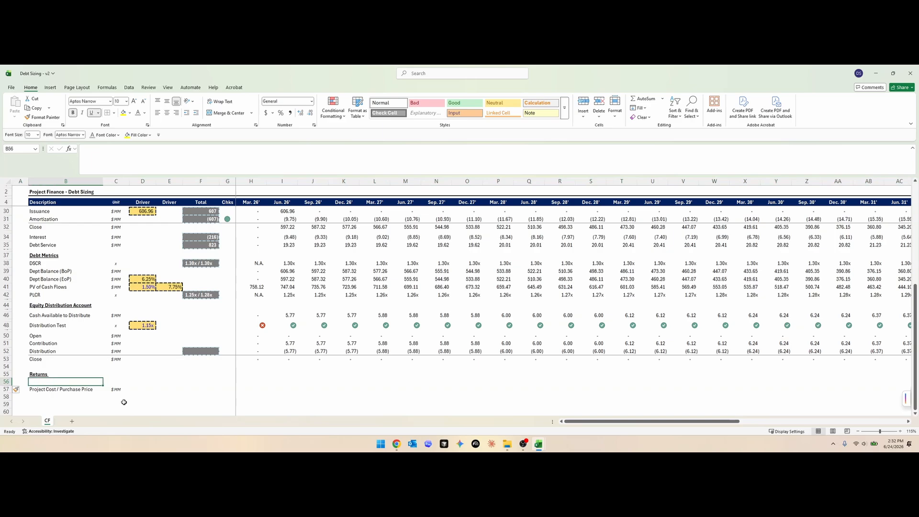
pyautogui.write('Annu')
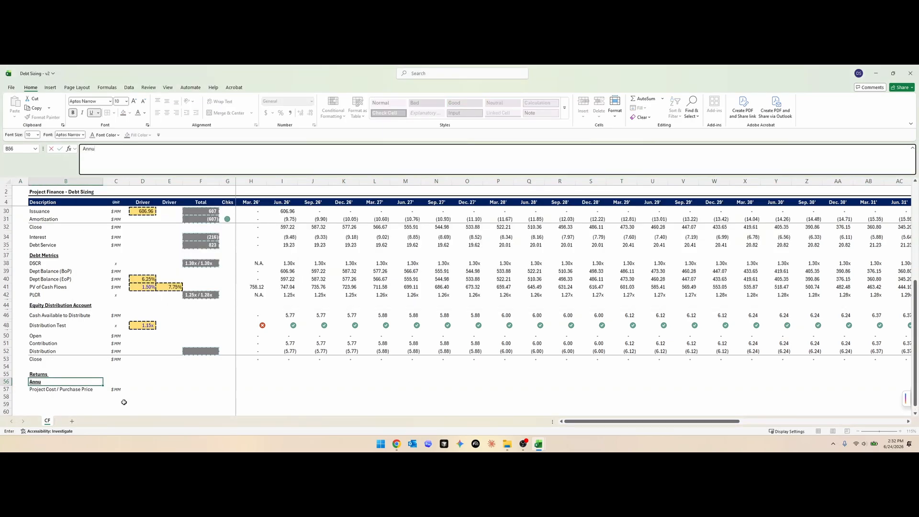
pyautogui.write('DS')
pyautogui.press('Tab')
pyautogui.press('Down')
pyautogui.hotkey('ctrl', 'c')
pyautogui.press('Up')
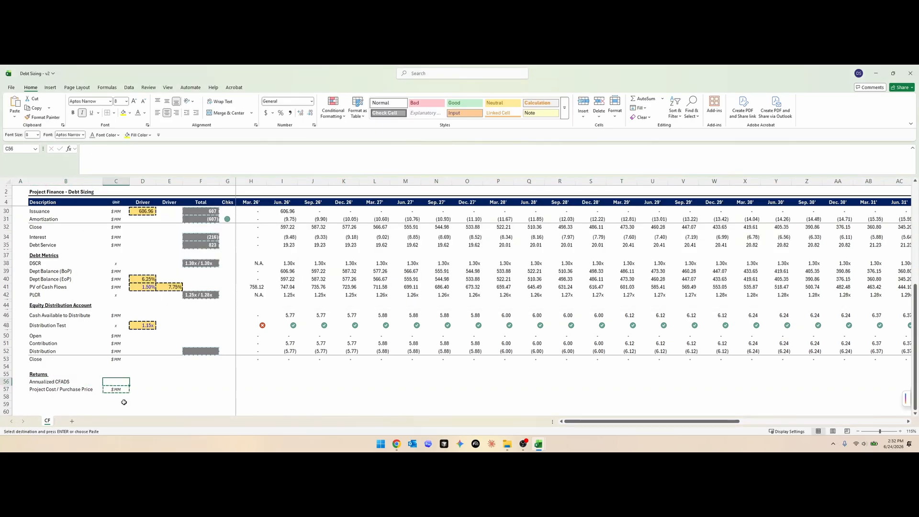
pyautogui.hotkey('ctrl', 'v')
pyautogui.press('Escape')
pyautogui.press('Up')
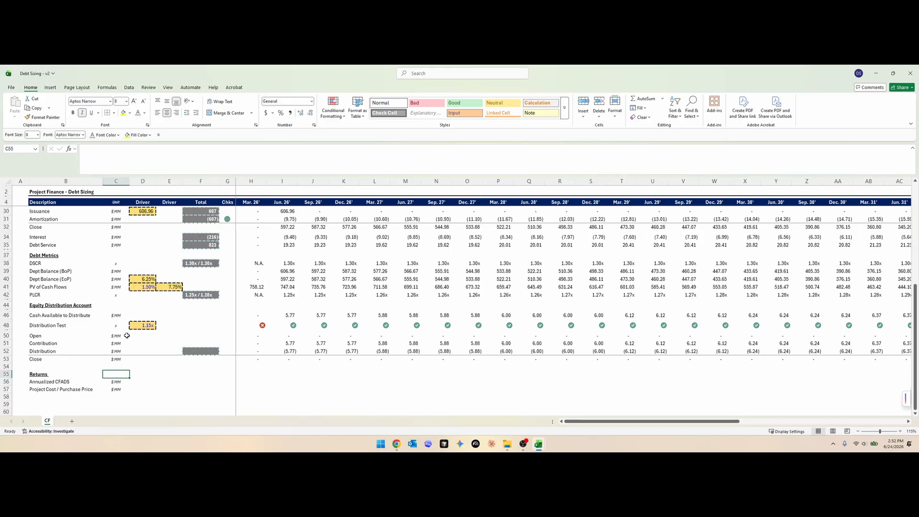
# - Copy the Distribution Test driver cell D48 into D56 and set the Annualized CFADS year to 2027
pyautogui.click(147, 325)
pyautogui.hotkey('ctrl', 'c')
pyautogui.click(137, 383)
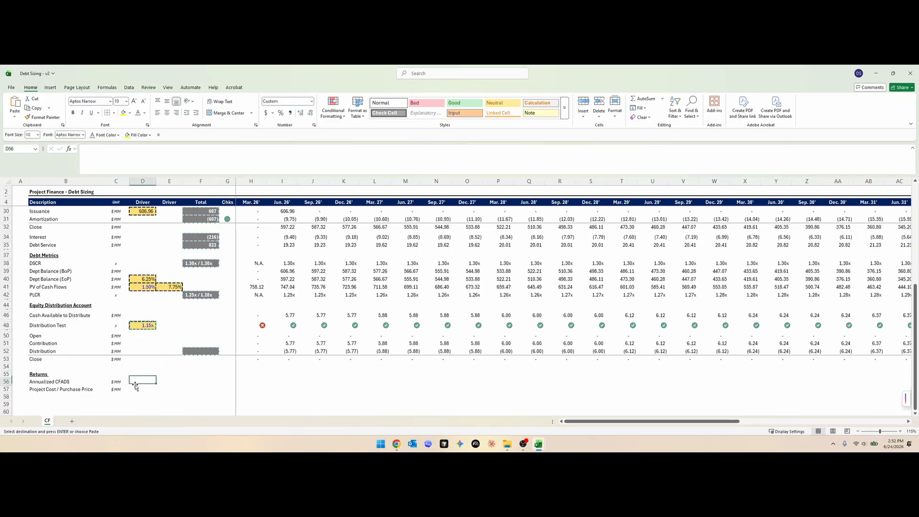
pyautogui.hotkey('ctrl', 'v')
pyautogui.press('Escape')
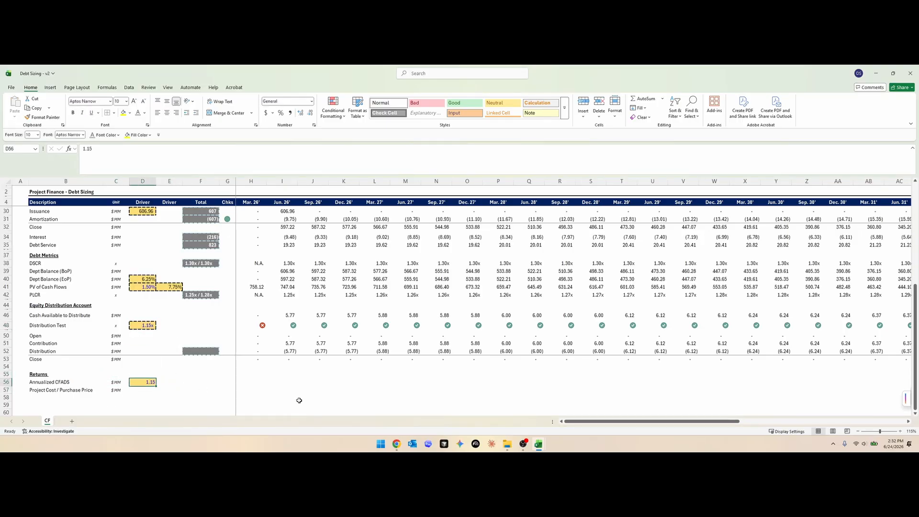
pyautogui.write('2027')
pyautogui.press('Return')
pyautogui.press('Up')
pyautogui.press('F2')
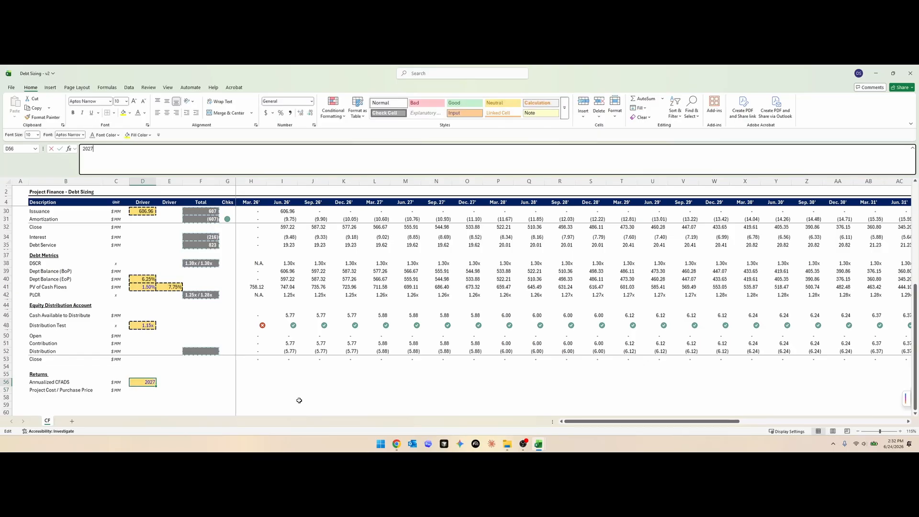
# - Copy the Issuance driver cell D30 into E56 as a second Annualized CFADS driver
pyautogui.press('Tab')
pyautogui.press('Left')
pyautogui.hotkey('ctrl', 'c')
pyautogui.press('Right')
pyautogui.hotkey('ctrl', 'Up')
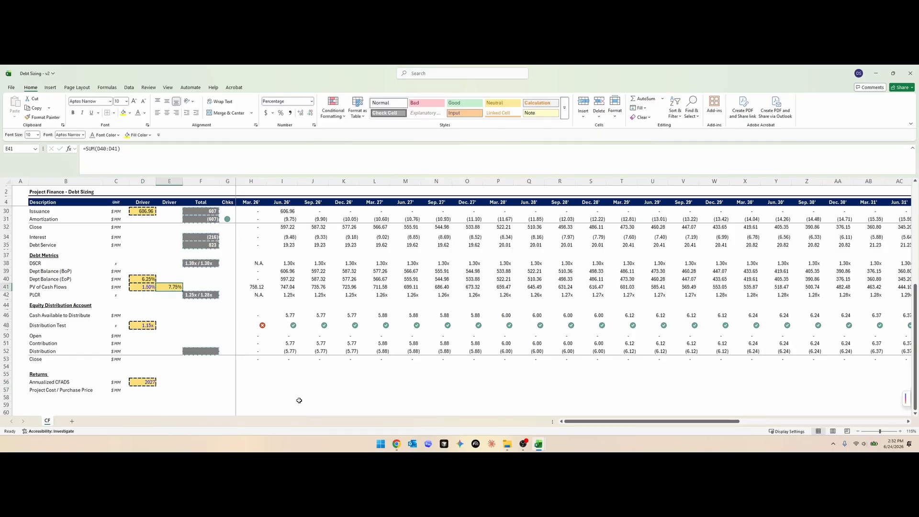
pyautogui.click(145, 212)
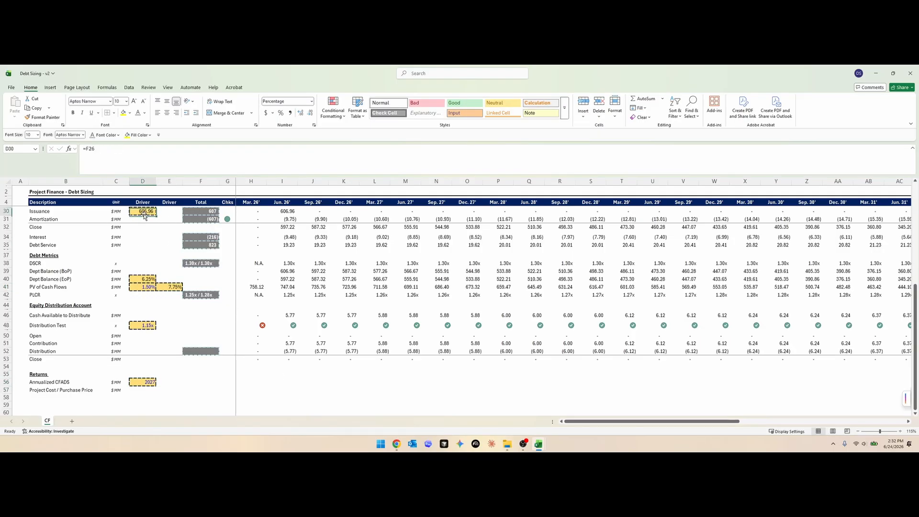
pyautogui.hotkey('ctrl', 'c')
pyautogui.click(169, 383)
pyautogui.press('Return')
pyautogui.write('=sumi')
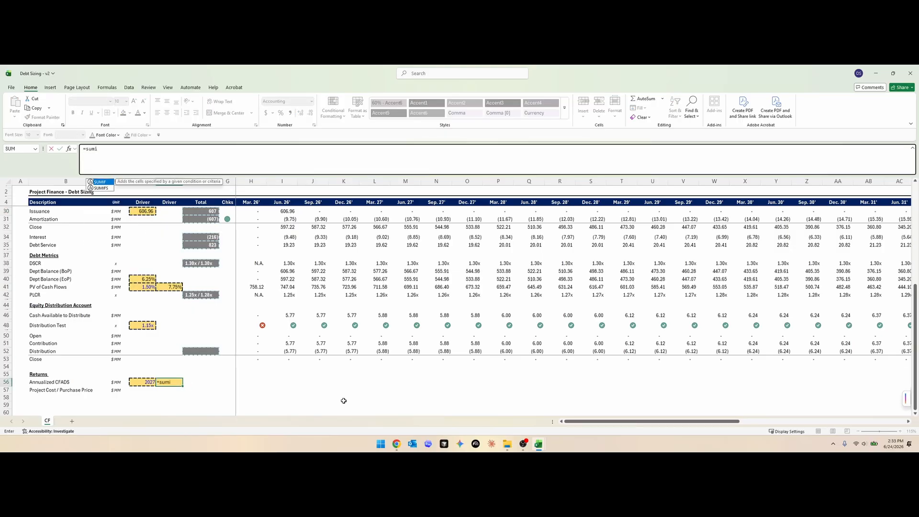
pyautogui.press('Tab')
pyautogui.scroll(8, 335, 383)
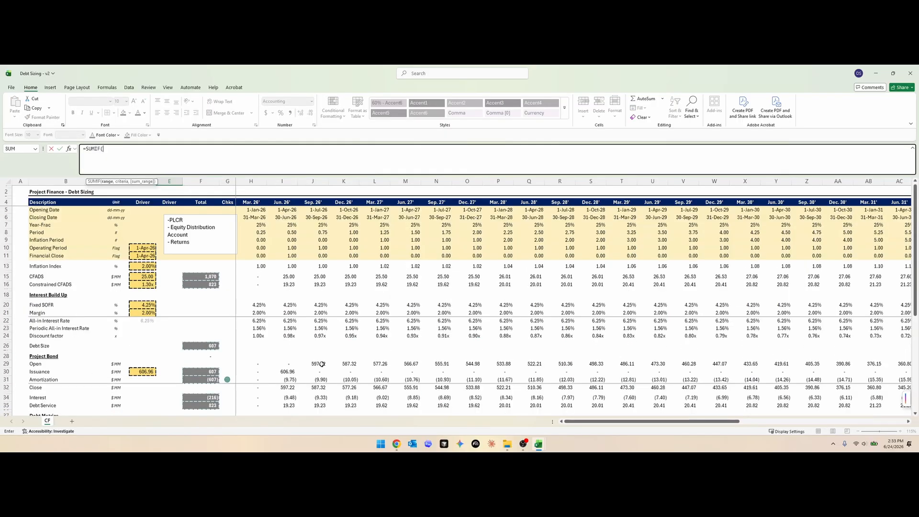
pyautogui.press('Escape')
# - Insert three rows above Year-Frac for month, quarter and year, labelling the first two Month and Quarter
pyautogui.moveTo(255, 225); pyautogui.dragTo(257, 232)
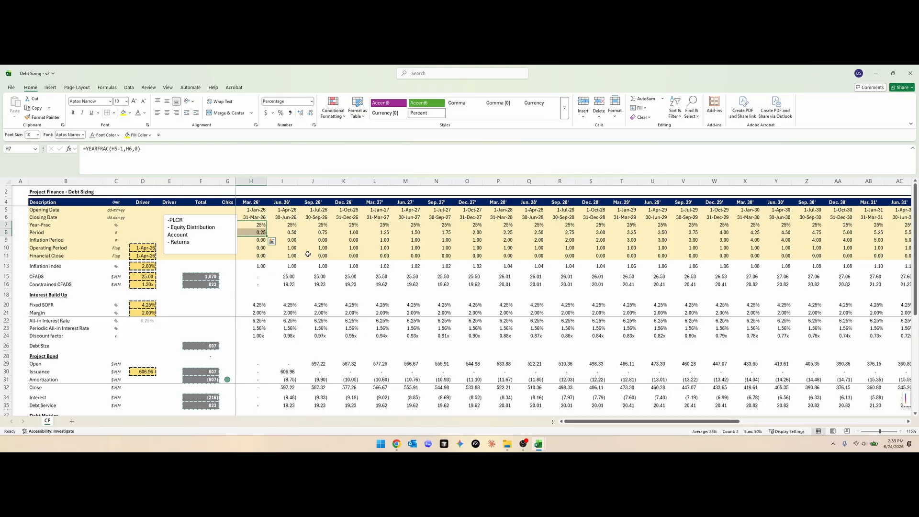
pyautogui.press('Left')
pyautogui.press('Down')
pyautogui.press('Right')
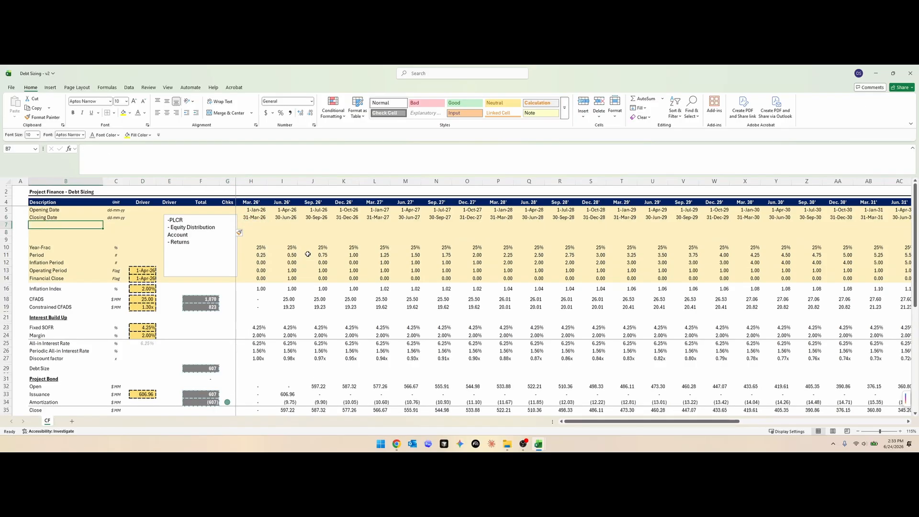
pyautogui.write('NM')
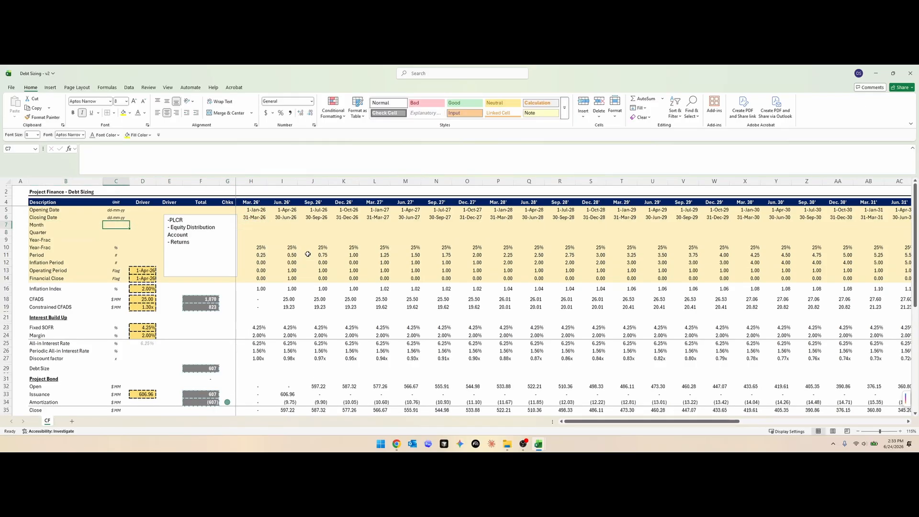
pyautogui.press('Down')
pyautogui.press('Down')
pyautogui.press('Down')
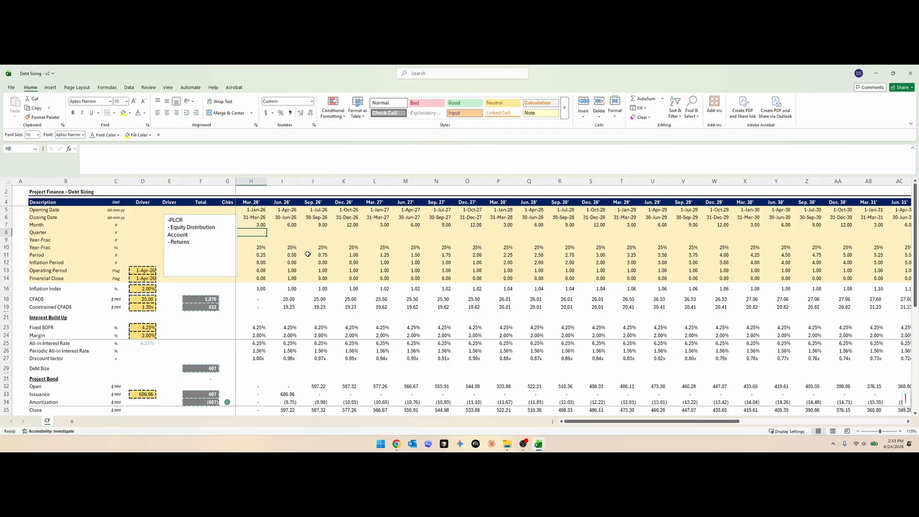
# - Enter =ROUNDDOWN(H7/3,0) in H8 to derive the quarter number from the month
pyautogui.write('=or')
pyautogui.press('BackSpace')
pyautogui.press('BackSpace')
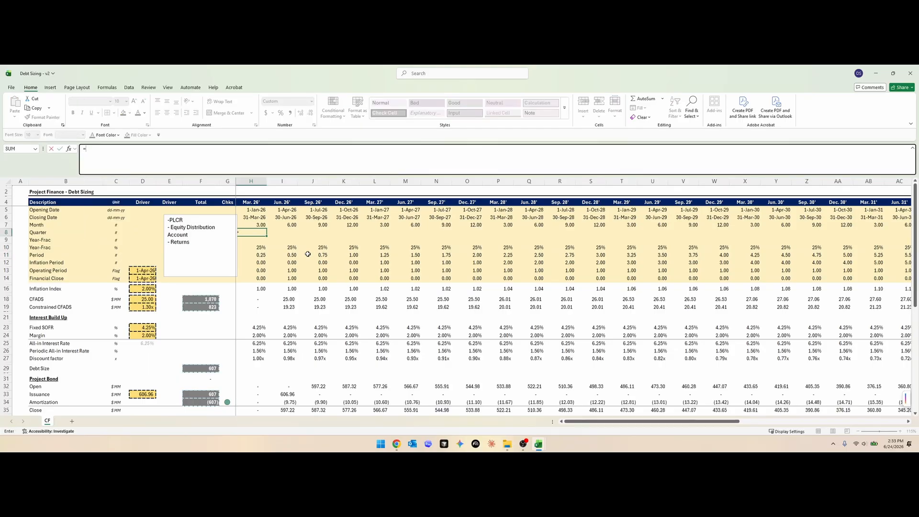
pyautogui.write('rou')
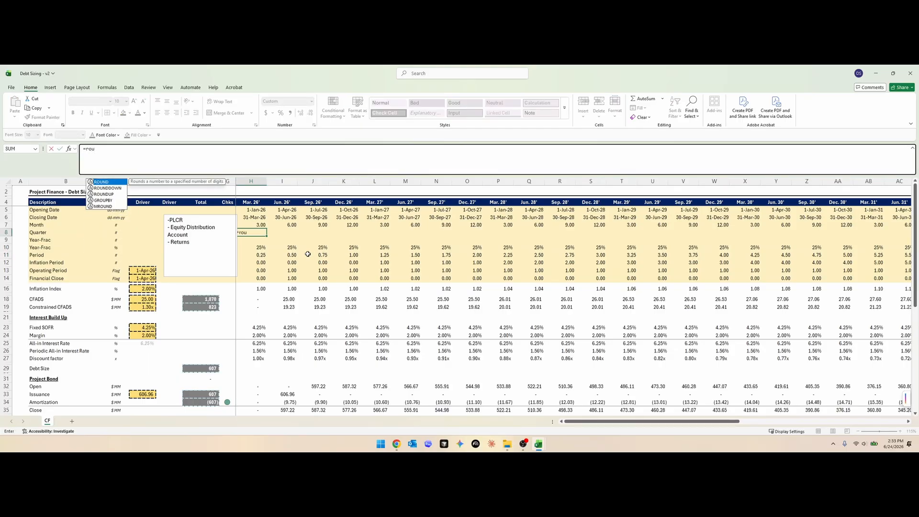
pyautogui.press('Down')
pyautogui.press('Tab')
pyautogui.press('Up')
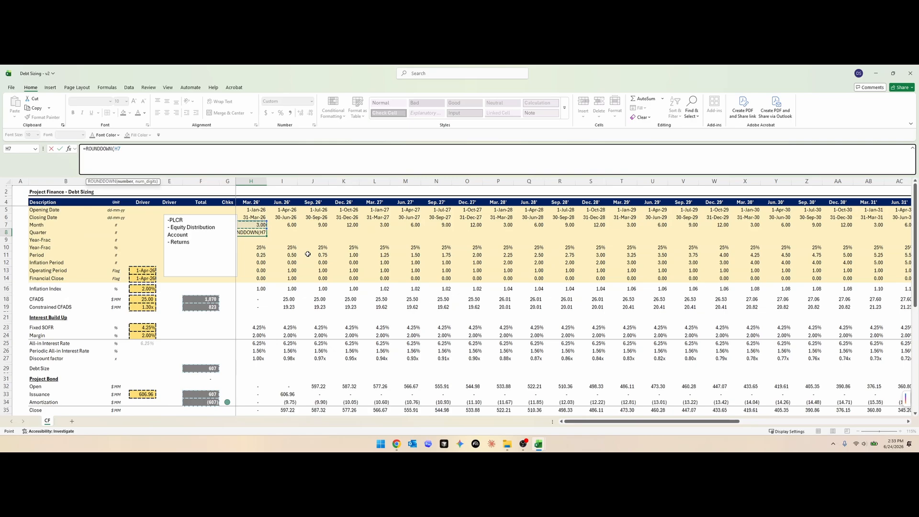
pyautogui.write('/3,0)')
pyautogui.hotkey('ctrl', 'Return')
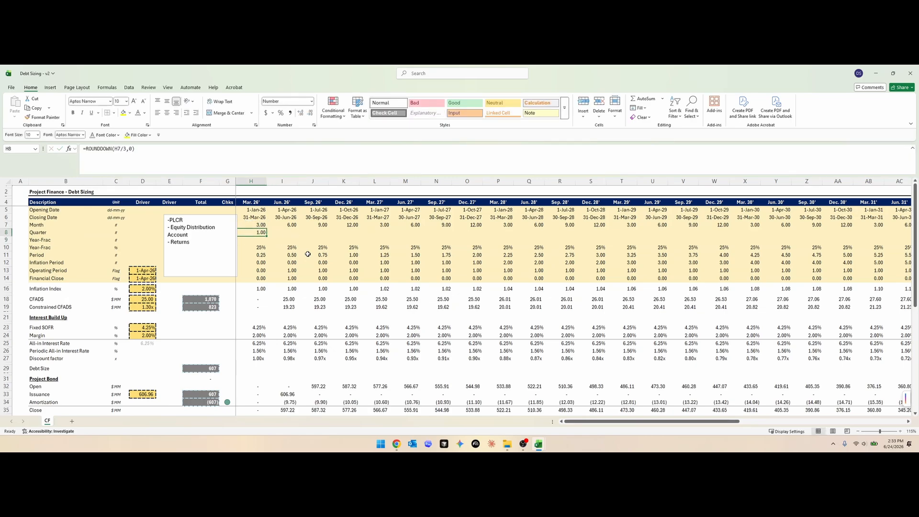
# - Format the Quarter row as a custom number with a Q prefix and fill its formula across the timeline
pyautogui.hotkey('ctrl', '1')
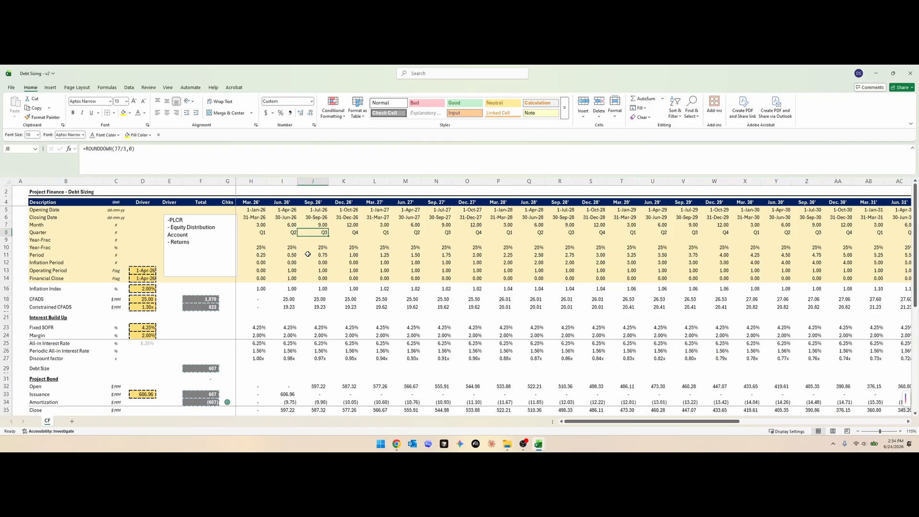
pyautogui.press('Left')
pyautogui.press('F2')
pyautogui.press('Tab')
pyautogui.press('Tab')
pyautogui.press('F2')
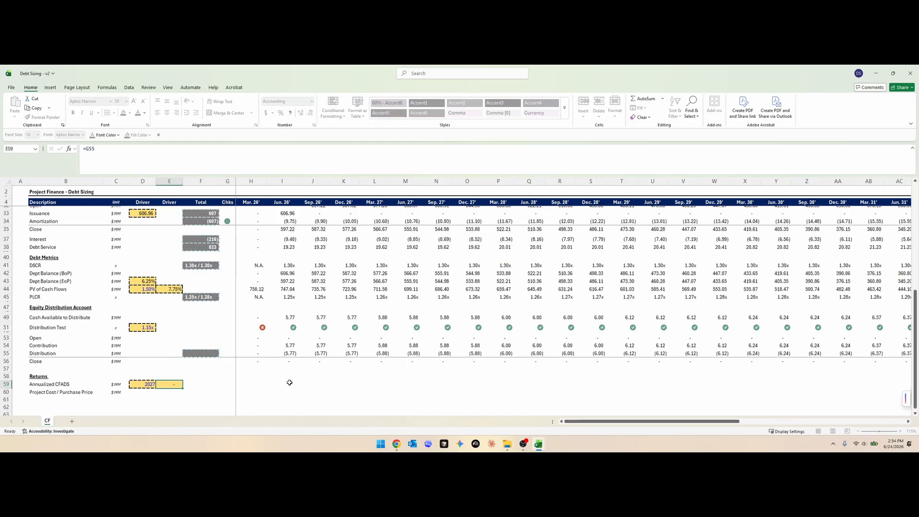
# - Calculate Annualized CFADS in E59 with =SUMIF(9:9,D59,18:18), summing the CFADS row for the driver year
pyautogui.write('=SUMIF(')
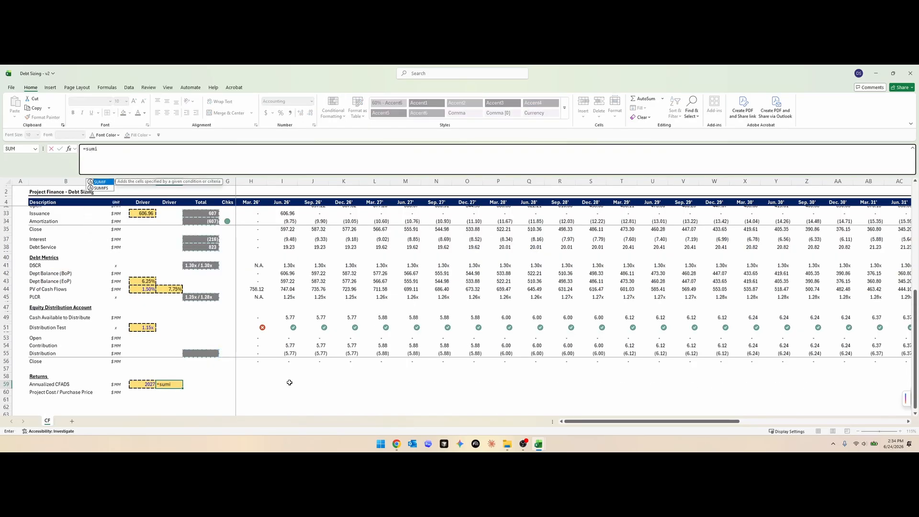
pyautogui.scroll(9, 157, 302)
pyautogui.click(291, 240)
pyautogui.hotkey('shift', 'space')
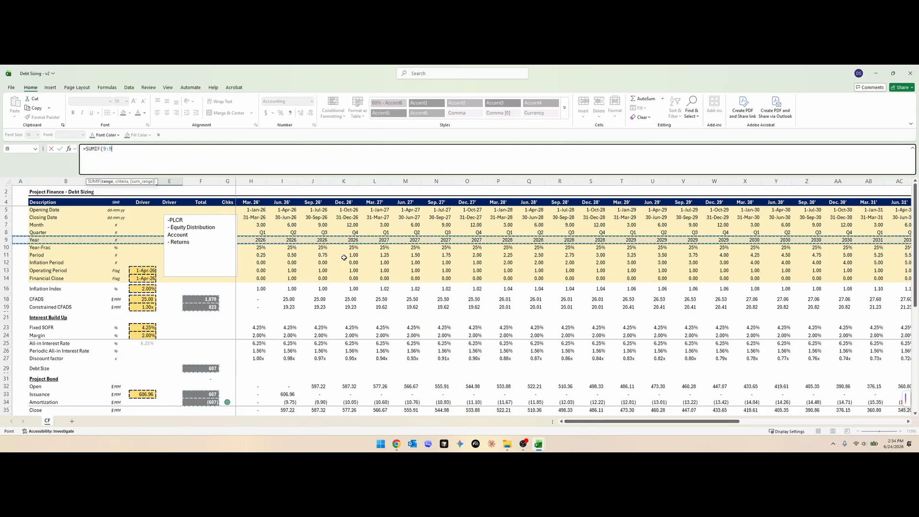
pyautogui.write(',')
pyautogui.scroll(-7, 202, 333)
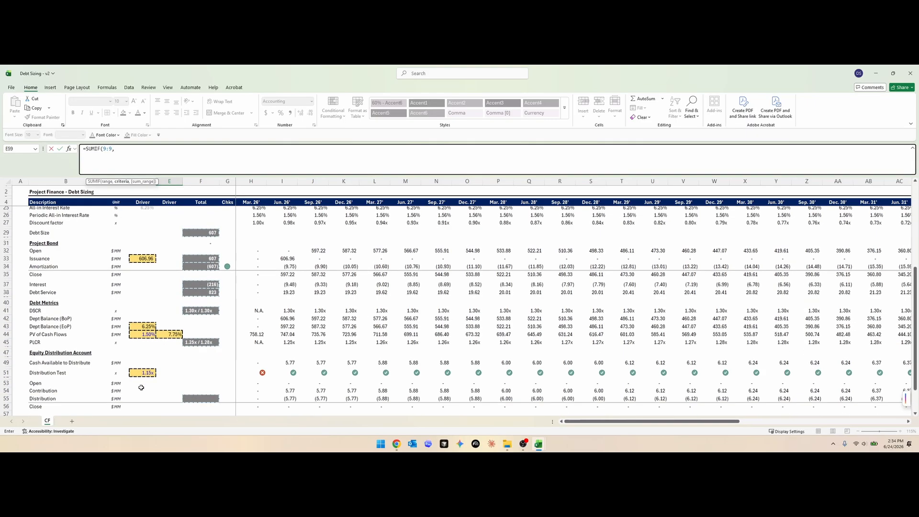
pyautogui.scroll(-5, 142, 387)
pyautogui.click(146, 338)
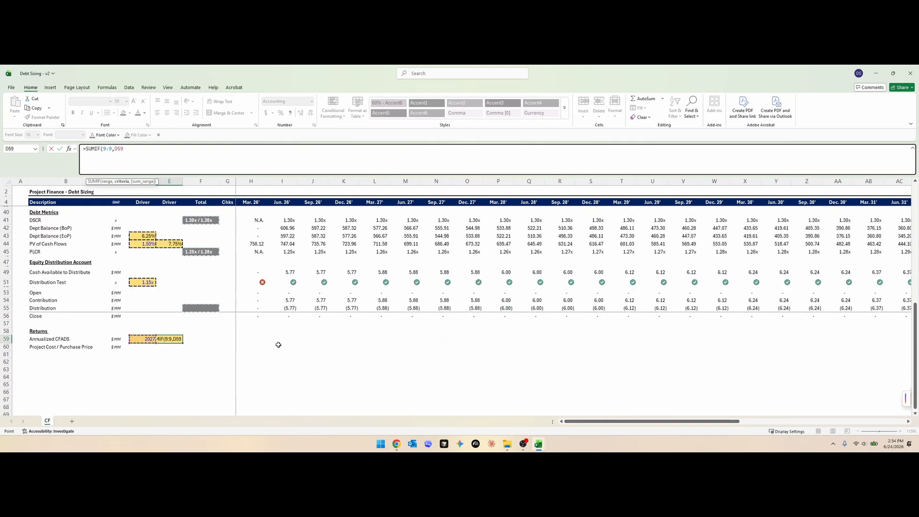
pyautogui.write(',')
pyautogui.scroll(10, 282, 337)
pyautogui.click(290, 253)
pyautogui.hotkey('shift', 'space')
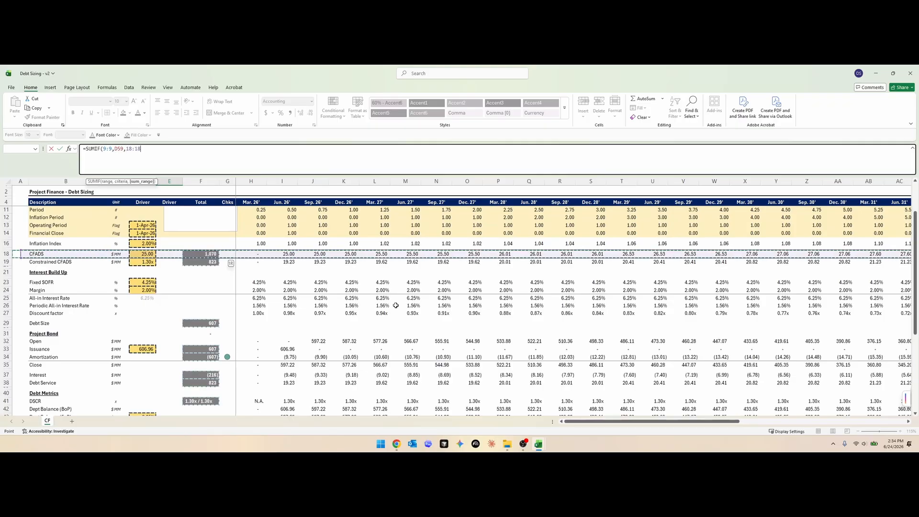
pyautogui.press('Return')
# - Copy driver cell D59 down to D60 and set the Project Cost / Purchase Price multiple to 10x
pyautogui.scroll(-3, 179, 353)
pyautogui.press('Left')
pyautogui.press('Up')
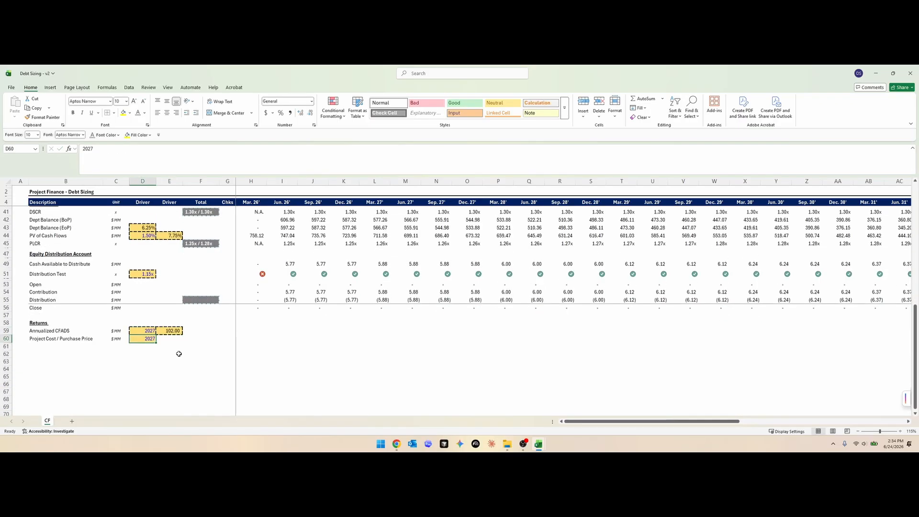
pyautogui.hotkey('ctrl', 'd')
pyautogui.write('7')
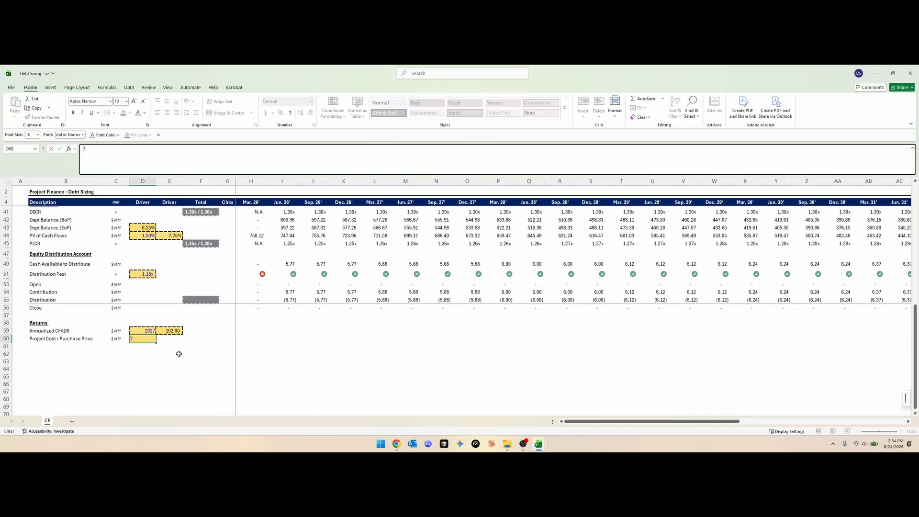
pyautogui.write('x')
pyautogui.hotkey('ctrl', 'Return')
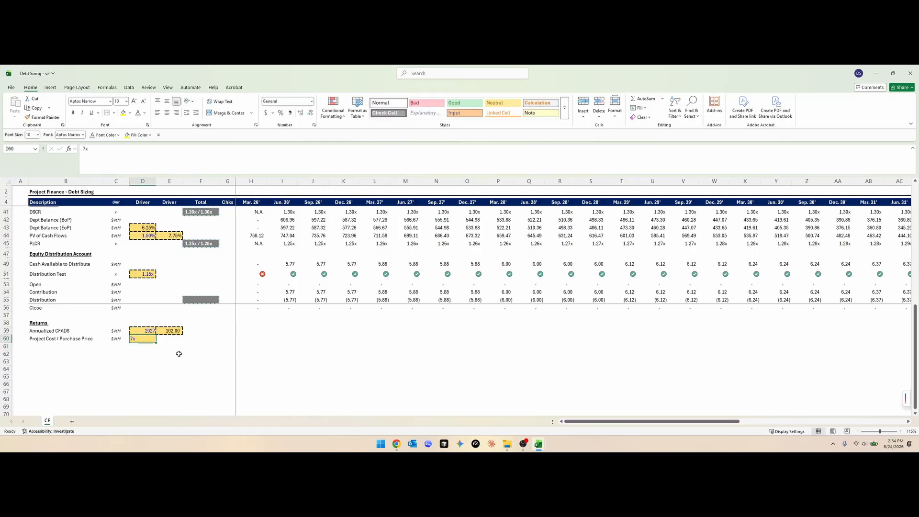
pyautogui.write('10')
pyautogui.press('Return')
pyautogui.press('Right')
pyautogui.press('Up')
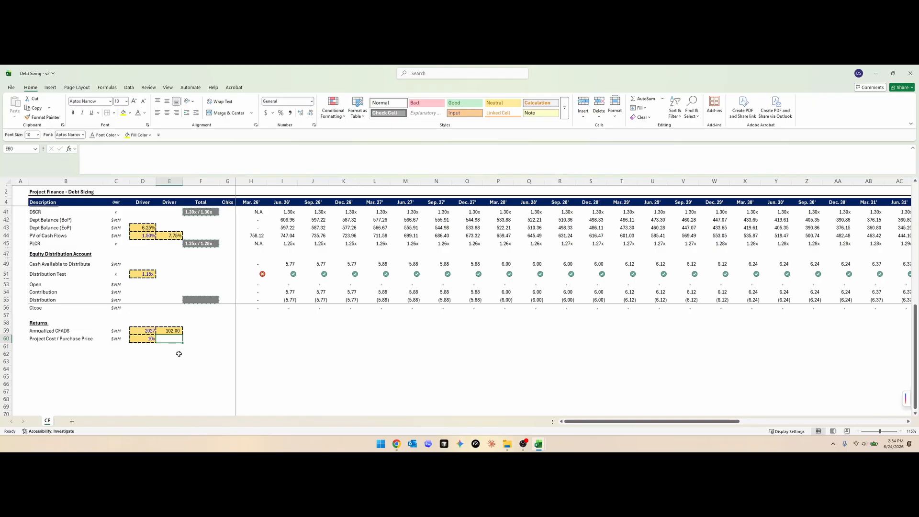
# - Calculate the purchase price in E60 by multiplying Annualized CFADS in E59 by the multiple in D60
pyautogui.write('=')
pyautogui.press('Up')
pyautogui.write('*')
pyautogui.press('Left')
pyautogui.press('Return')
# - Fill the Project Cost / Purchase Price row as a negative outflow, multiplying the Financial Close flag H14 by $E60 across the timeline
pyautogui.click(251, 338)
pyautogui.write('=')
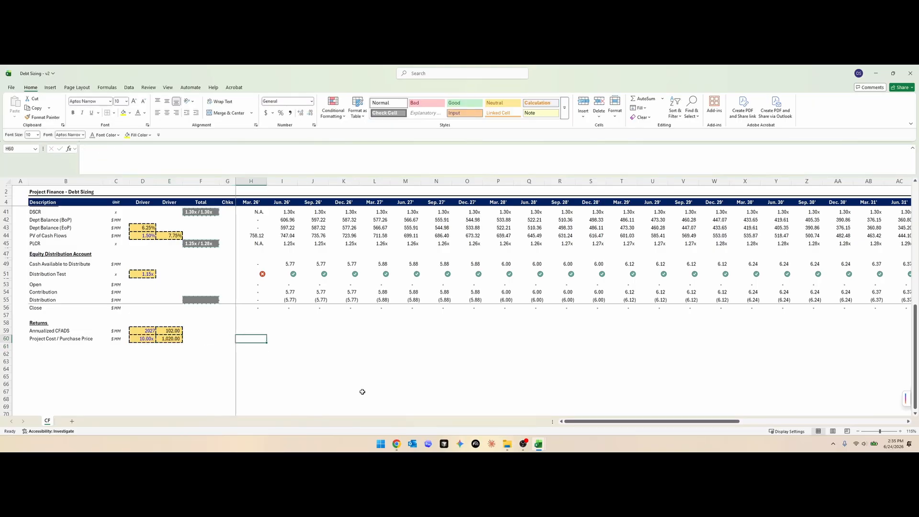
pyautogui.scroll(11, 291, 327)
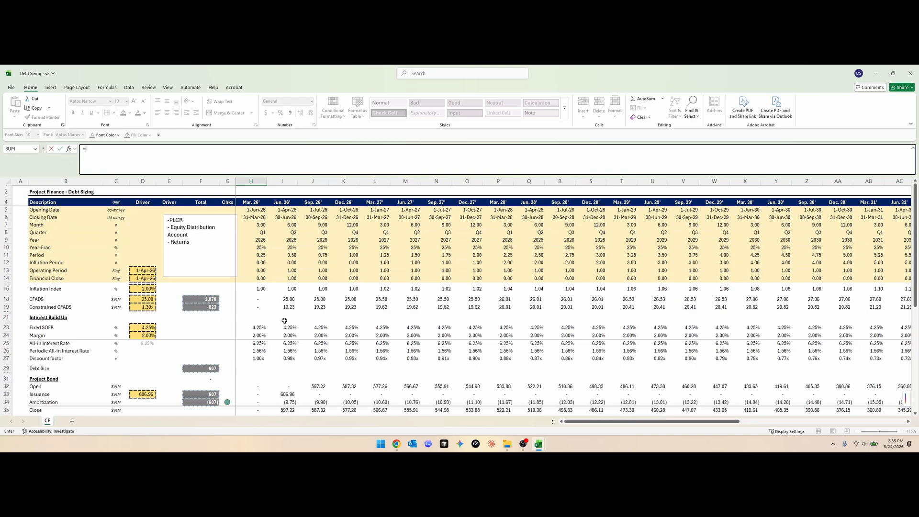
pyautogui.click(261, 277)
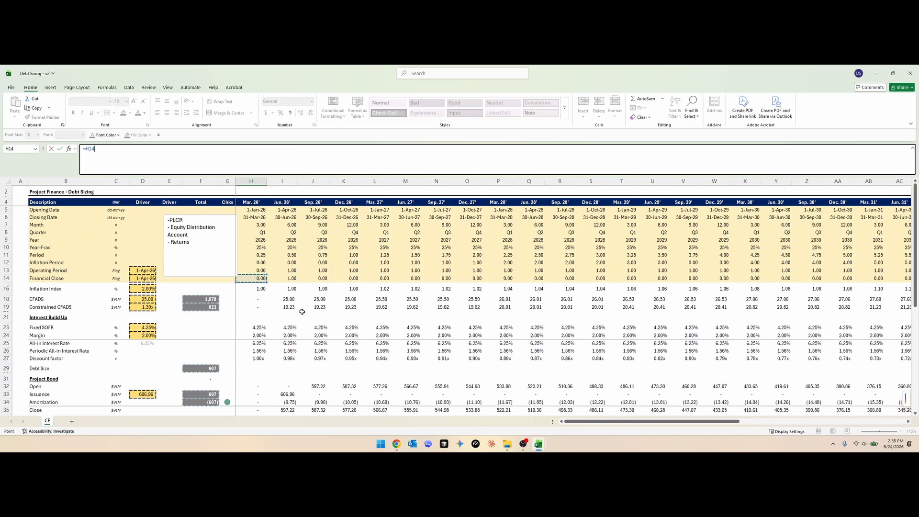
pyautogui.write('*')
pyautogui.press('Left')
pyautogui.press('Left')
pyautogui.press('Left')
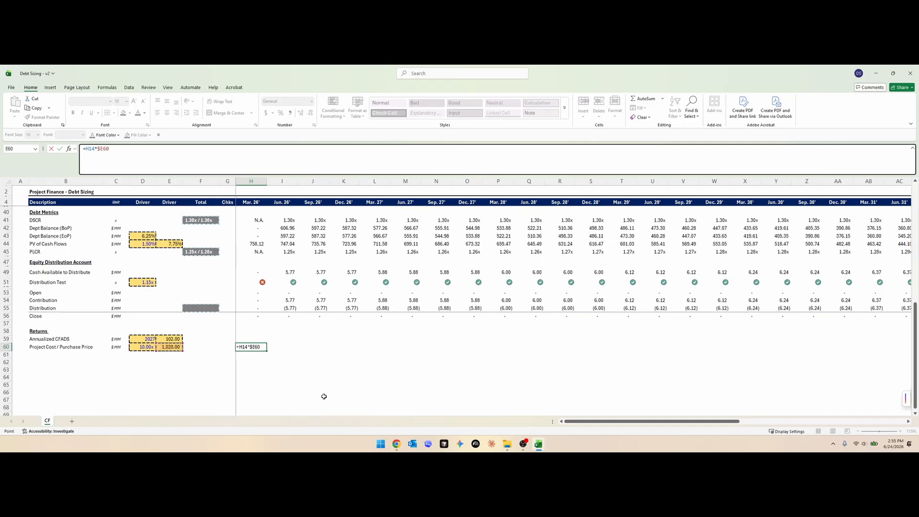
pyautogui.press('Return')
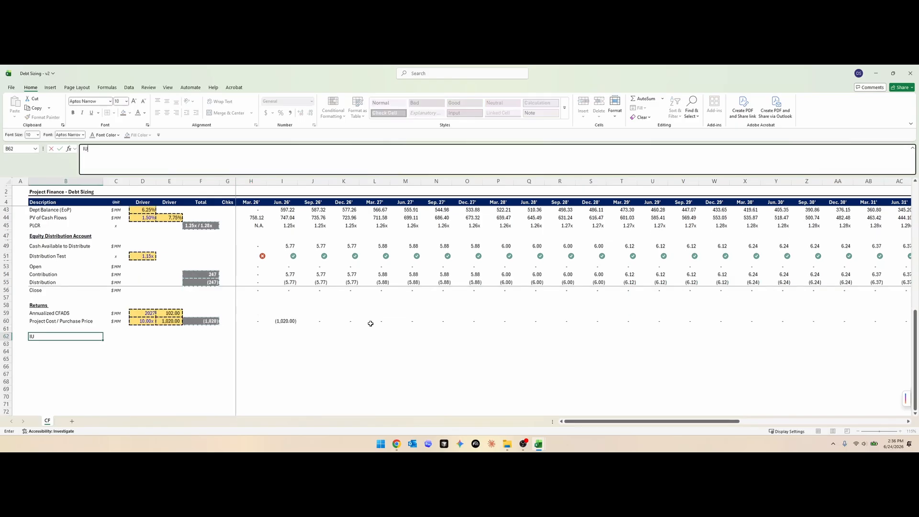
pyautogui.press('Escape')
pyautogui.press('BackSpace')
pyautogui.press('Escape')
pyautogui.press('Up')
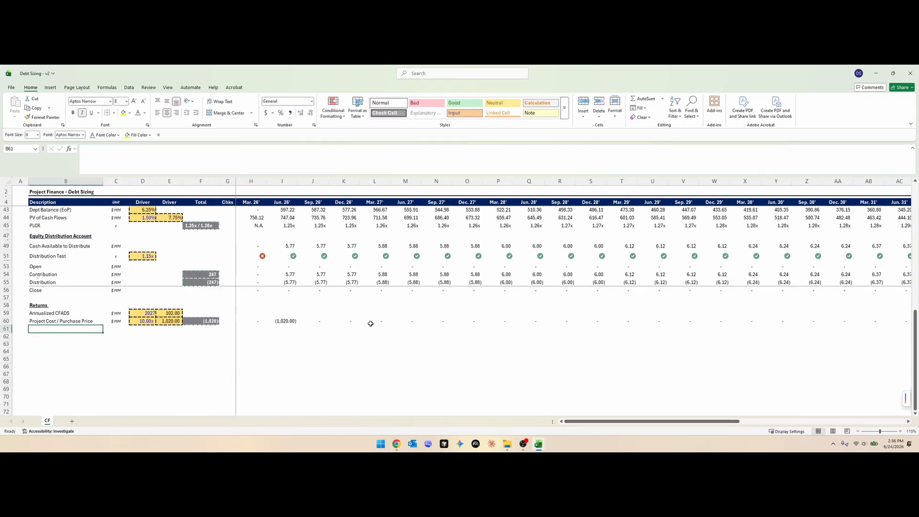
# - Enter CFADS as the label in B61 and rename the Returns heading to Unlevered Returns
pyautogui.write('CFADS')
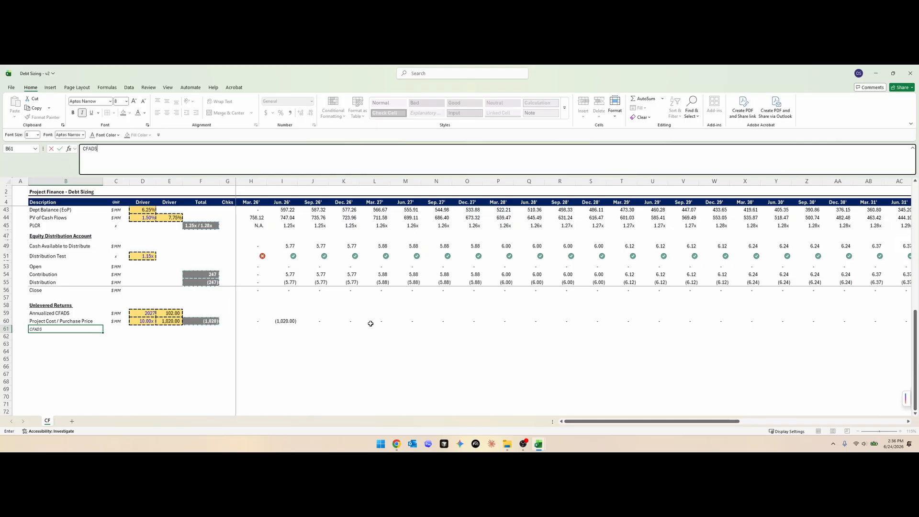
pyautogui.press('Return')
pyautogui.press('Up')
pyautogui.press('Up')
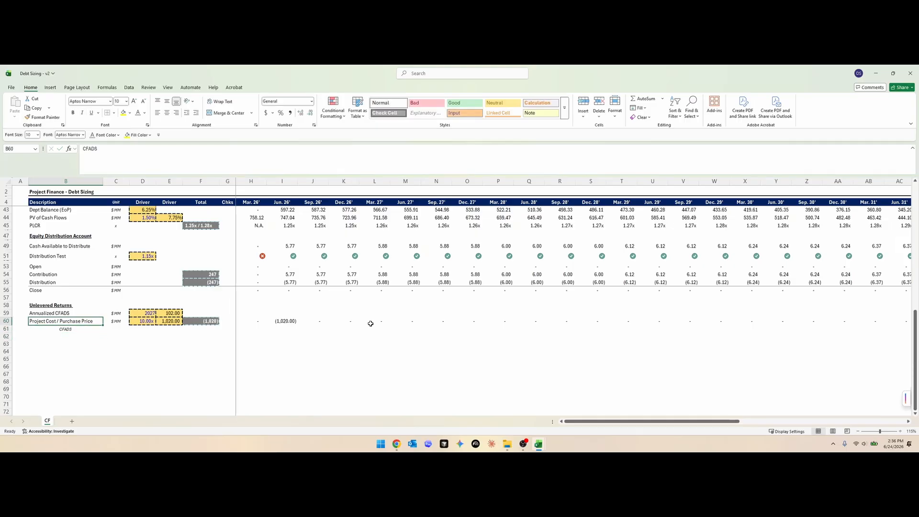
# - Copy label cell B60 into B61, change it to Project Cash Flows, and add Net Cash Flows in B62
pyautogui.hotkey('ctrl', 'c')
pyautogui.press('Down')
pyautogui.hotkey('ctrl', 'v')
pyautogui.press('F2')
pyautogui.hotkey('shift', 'Left')
pyautogui.hotkey('shift', 'Left')
pyautogui.hotkey('shift', 'Left')
pyautogui.hotkey('shift', 'Left')
pyautogui.hotkey('shift', 'Left')
pyautogui.hotkey('shift', 'Left')
pyautogui.hotkey('shift', 'Left')
pyautogui.hotkey('shift', 'Left')
pyautogui.hotkey('shift', 'Left')
pyautogui.hotkey('shift', 'Left')
pyautogui.hotkey('shift', 'Left')
pyautogui.hotkey('shift', 'Left')
pyautogui.hotkey('shift', 'Left')
pyautogui.hotkey('shift', 'Left')
pyautogui.hotkey('shift', 'Left')
pyautogui.hotkey('shift', 'Left')
pyautogui.hotkey('shift', 'Left')
pyautogui.hotkey('shift', 'Left')
pyautogui.hotkey('shift', 'Left')
pyautogui.hotkey('shift', 'Left')
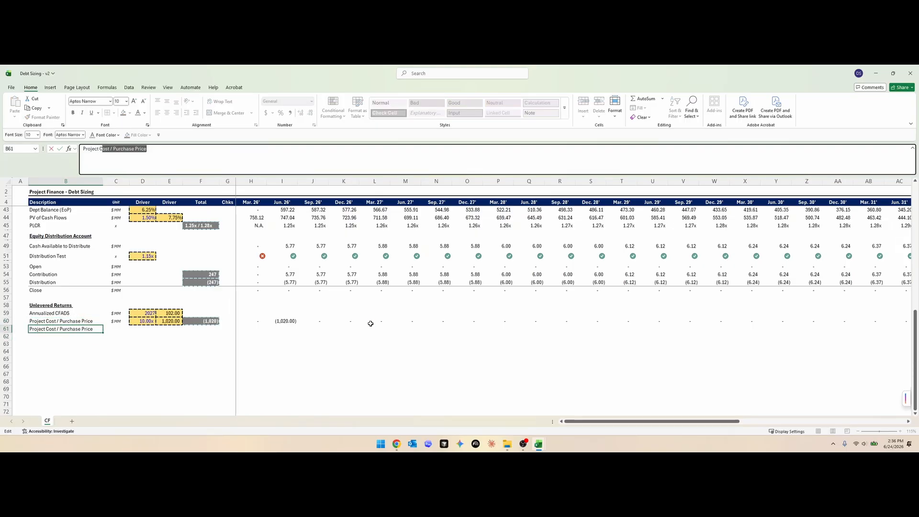
pyautogui.write('ash Flows')
pyautogui.press('Return')
pyautogui.write('NEt Cash Flows')
# - Fill the $ MM unit from C60 down to the Project Cash Flows and Net Cash Flows rows
pyautogui.press('Right')
pyautogui.press('Up')
pyautogui.press('Up')
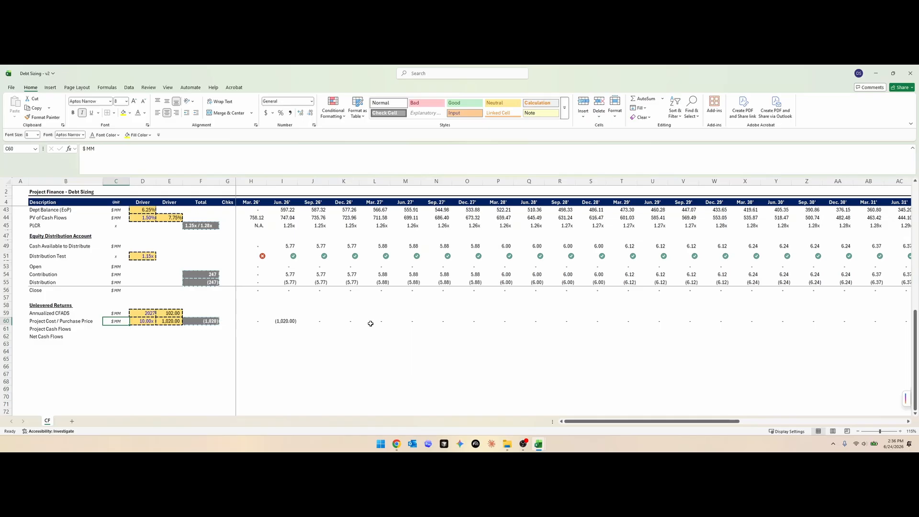
pyautogui.hotkey('shift', 'Down')
pyautogui.hotkey('shift', 'Down')
pyautogui.hotkey('ctrl', 'd')
# - Link Project Cash Flows to the CFADS row with =H18 in H61 and fill it across the timeline
pyautogui.press('Left')
pyautogui.press('Up')
pyautogui.press('Up')
pyautogui.press('Up')
pyautogui.press('Up')
pyautogui.press('Up')
pyautogui.write('=')
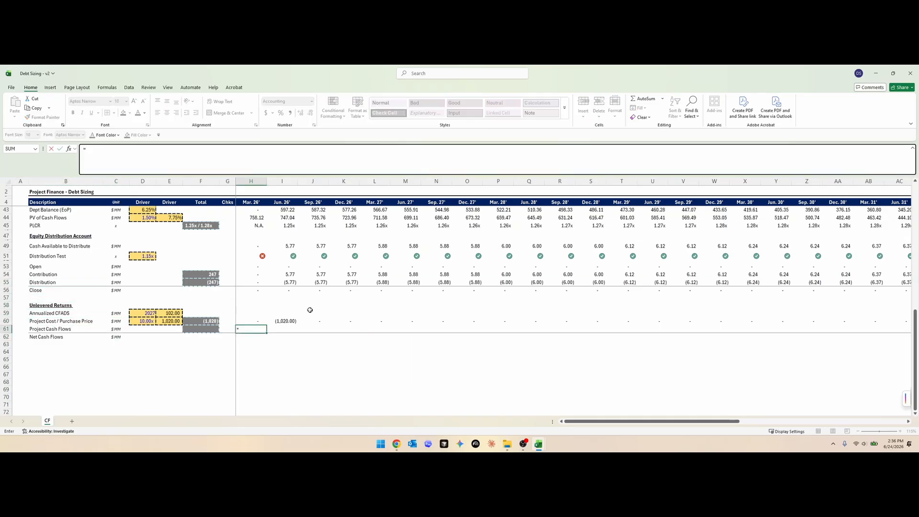
pyautogui.press('Escape')
pyautogui.press('Up')
pyautogui.press('Down')
pyautogui.write('=')
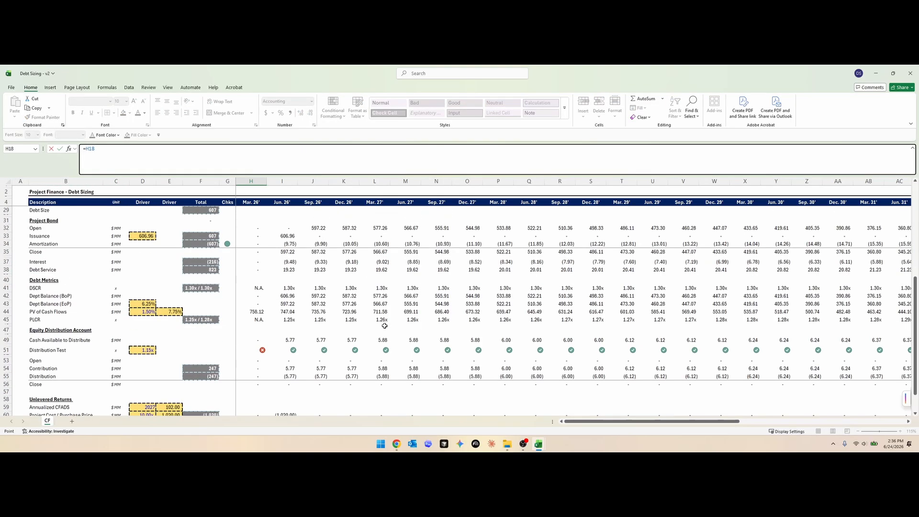
pyautogui.press('Return')
pyautogui.scroll(-3, 383, 324)
pyautogui.press('Up')
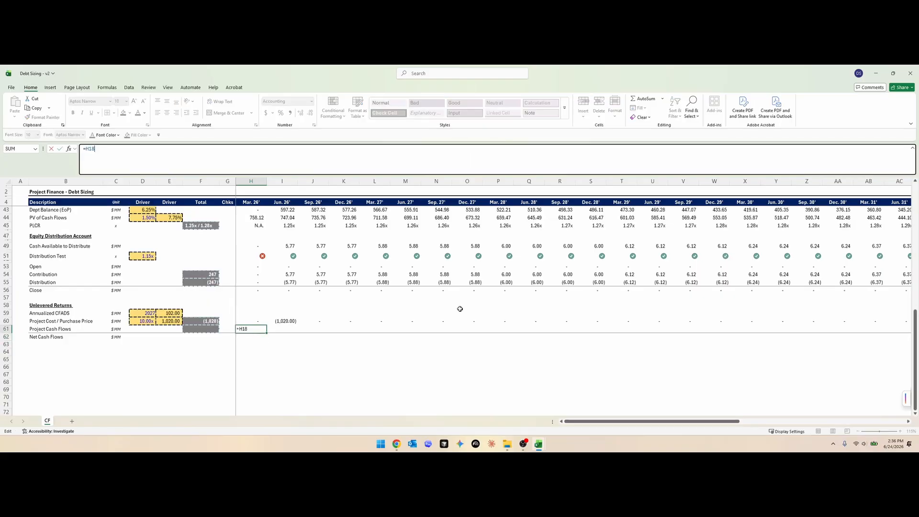
pyautogui.hotkey('ctrl', 'shift', 'Right')
pyautogui.hotkey('ctrl', 'r')
# - Enter =SUM(H60:H61) in H62 as the Net Cash Flows formula
pyautogui.press('Down')
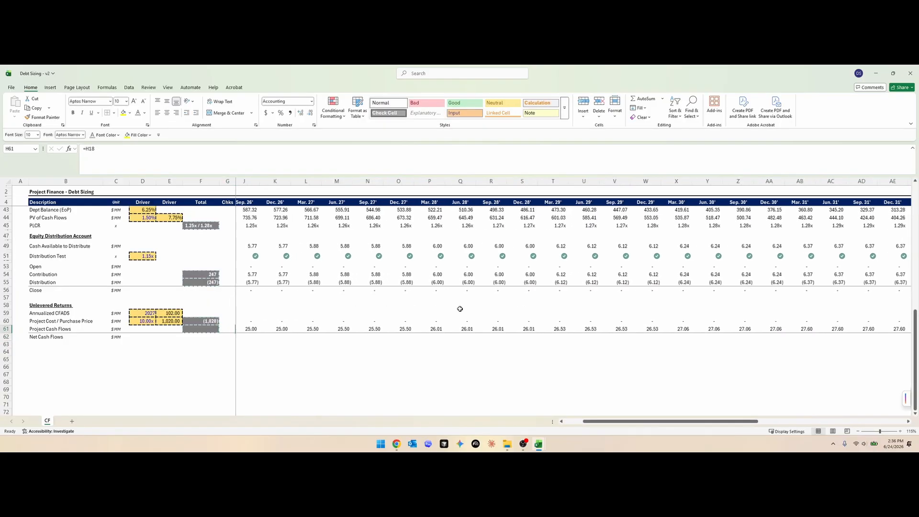
pyautogui.hotkey('alt', '=')
pyautogui.hotkey('ctrl', 'Return')
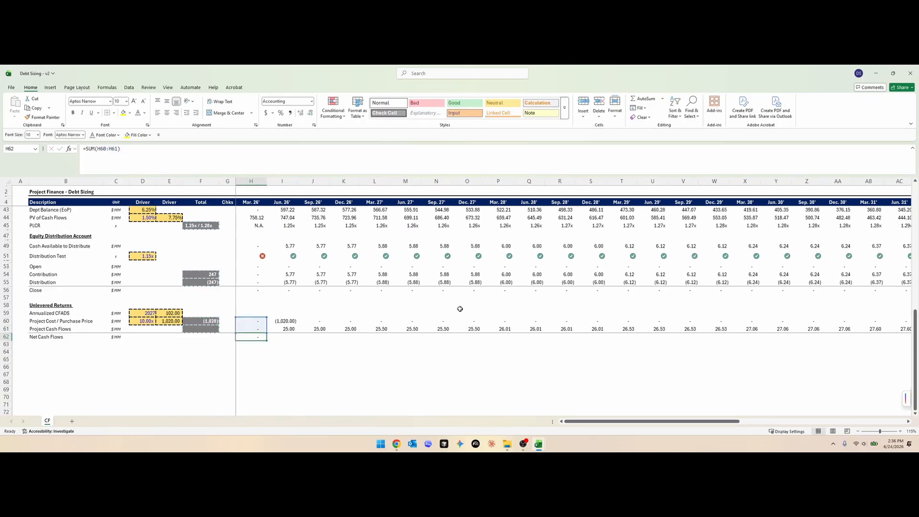
pyautogui.press('F2')
pyautogui.press('Escape')
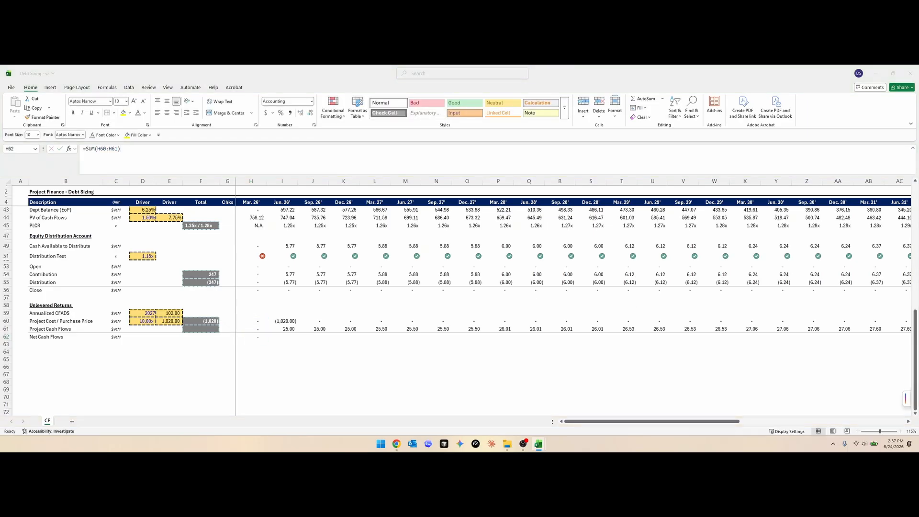
# - Replace the Net Cash Flows formula in H62 with =IF(H13<1,-0.00001,SUM(H60:H61))
pyautogui.hotkey('alt', 'Tab')
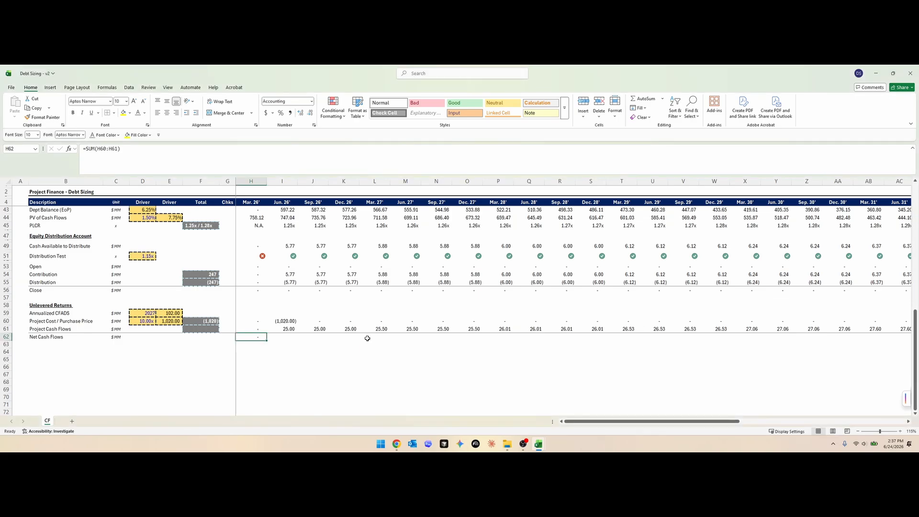
pyautogui.write('=IF(')
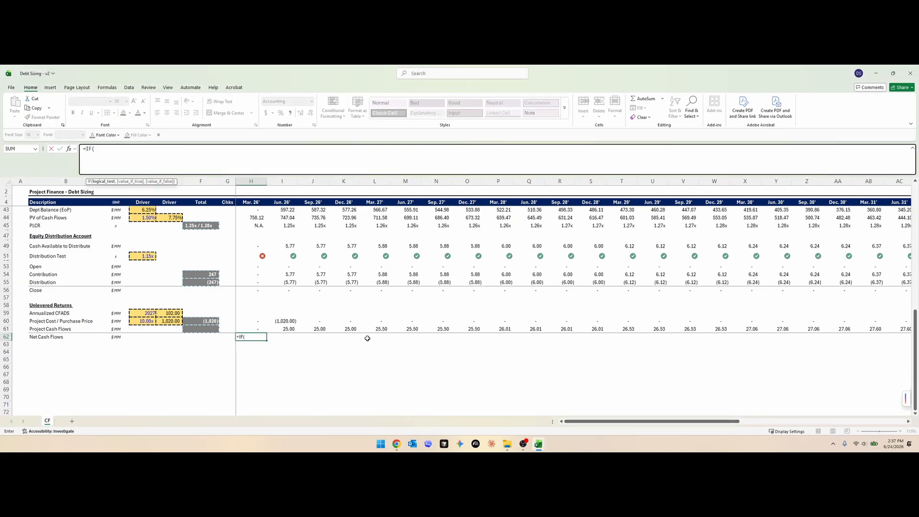
pyautogui.scroll(13, 323, 302)
pyautogui.click(252, 271)
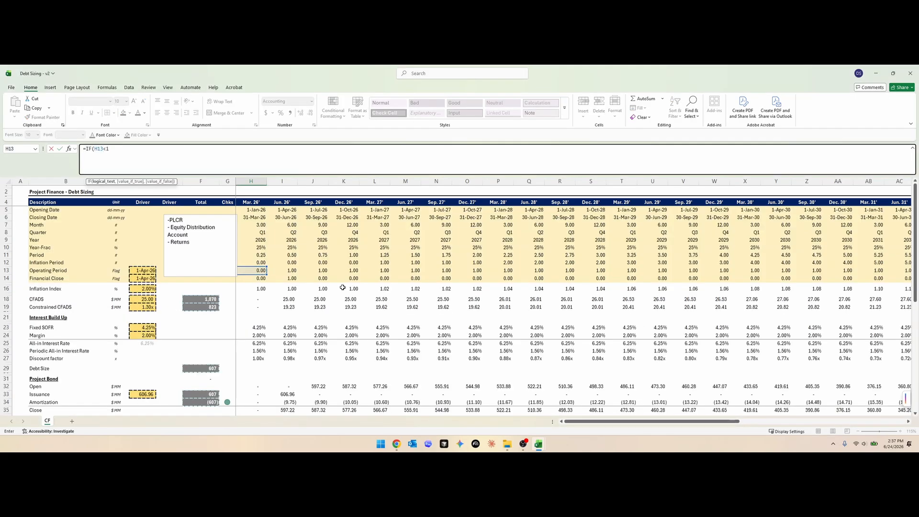
pyautogui.write('<1,-0.00001')
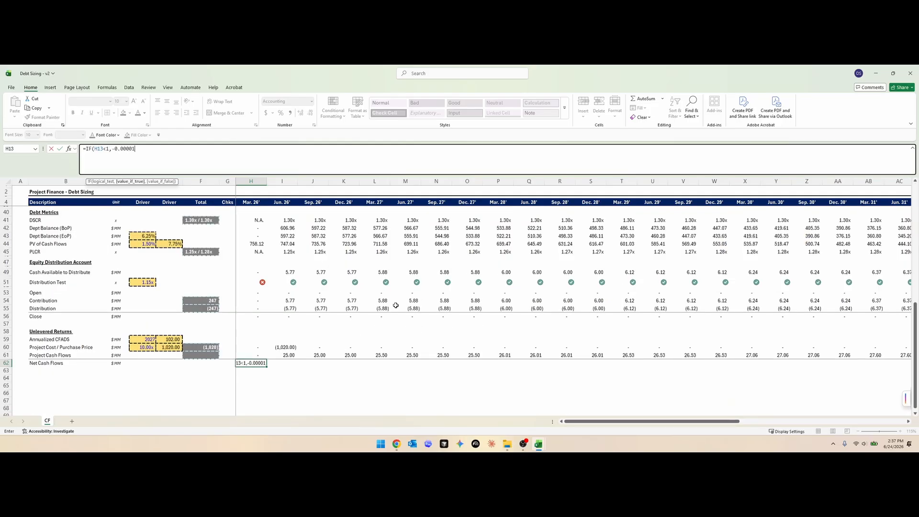
pyautogui.write(',SUM(')
pyautogui.press('Up')
pyautogui.press('Up')
pyautogui.hotkey('shift', 'Down')
pyautogui.press('Return')
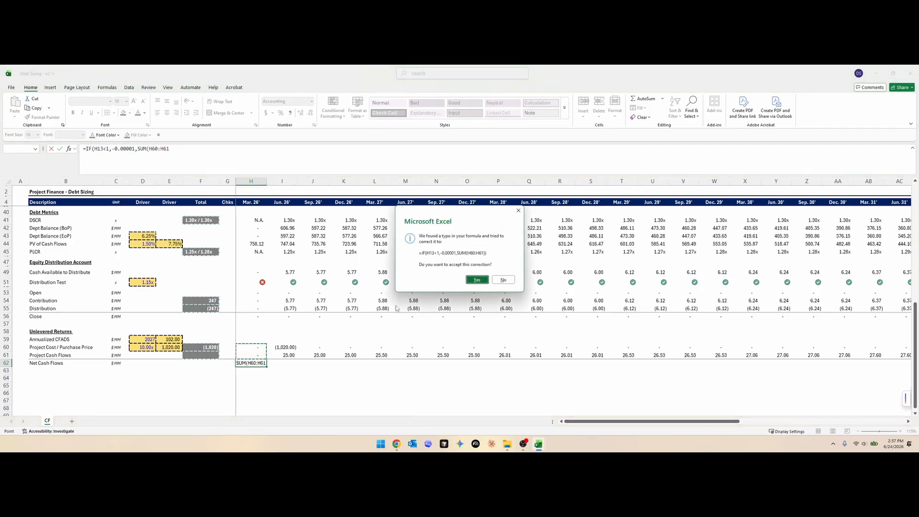
pyautogui.press('Return')
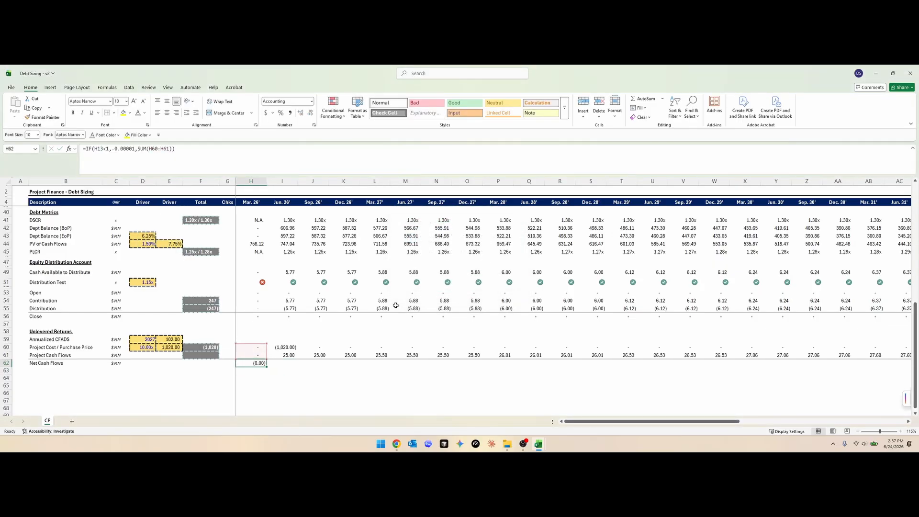
# - Fill the Net Cash Flows formula from H62 across the timeline and check the copied formula in I62
pyautogui.hotkey('ctrl', '1')
pyautogui.press('Escape')
pyautogui.hotkey('ctrl', 'shift', 'Right')
pyautogui.hotkey('ctrl', 'r')
pyautogui.press('Left')
pyautogui.press('Right')
pyautogui.press('Right')
pyautogui.press('F2')
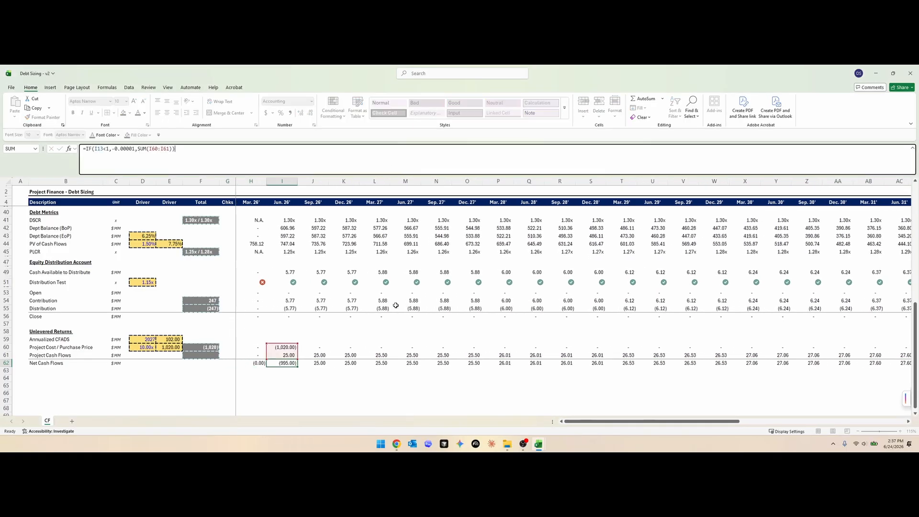
pyautogui.press('Escape')
pyautogui.scroll(10, 278, 230)
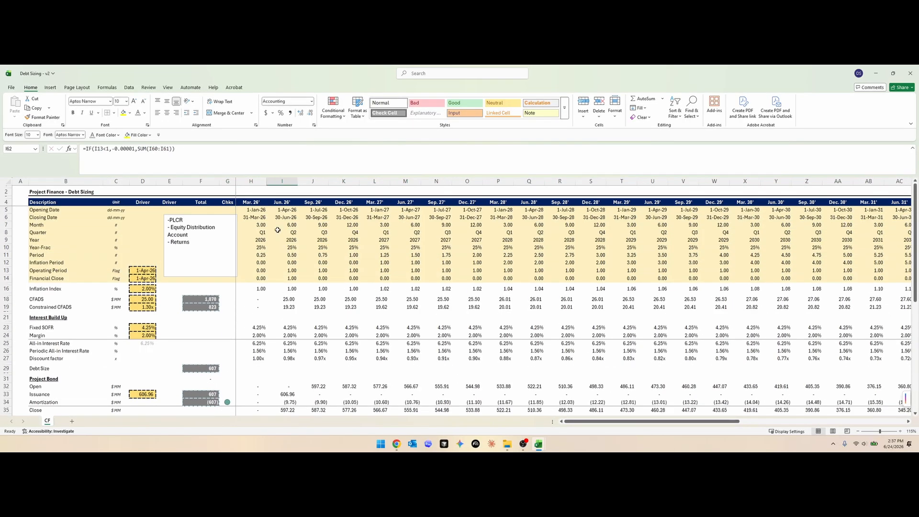
pyautogui.scroll(-12, 280, 287)
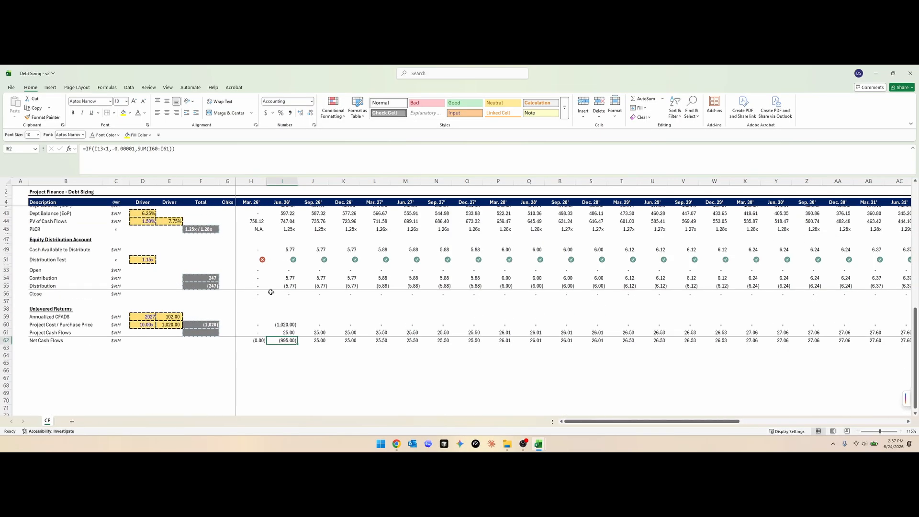
# - Add an Unlevered IRR row label in B63 with % as its unit
pyautogui.click(45, 347)
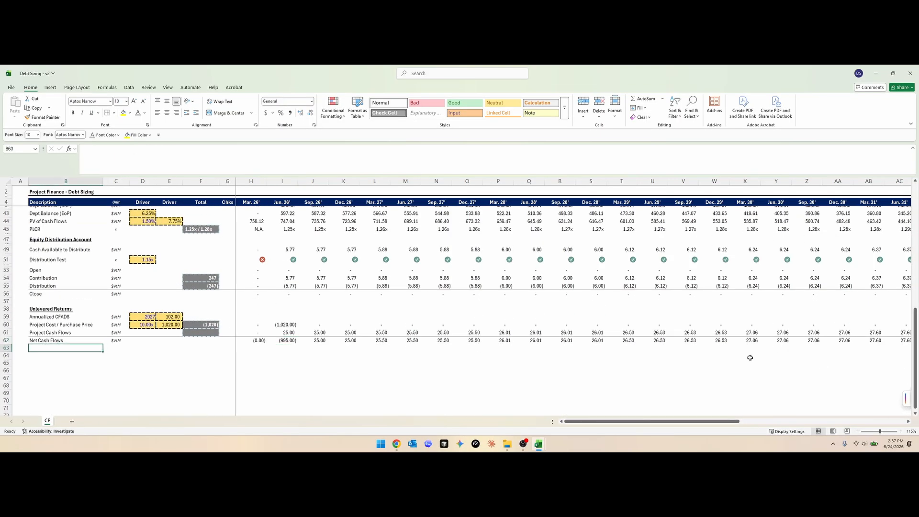
pyautogui.write('Unlever')
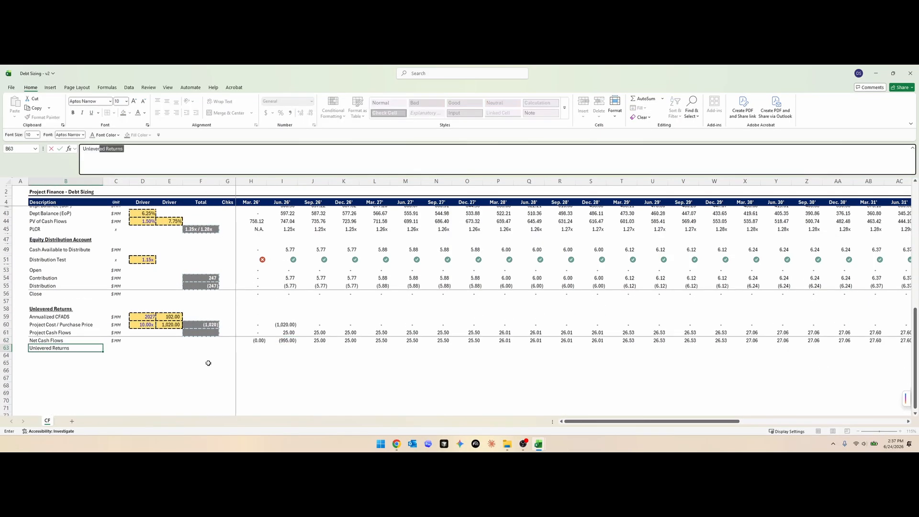
pyautogui.write('ed IRR')
pyautogui.press('Tab')
pyautogui.write('%')
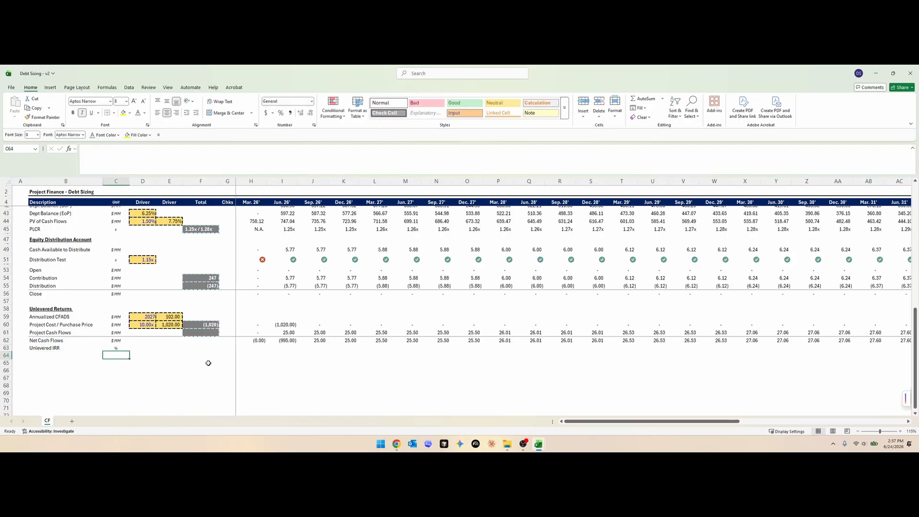
# - Copy the total formula from F60 into F61 for the Project Cash Flows row
pyautogui.press('Tab')
pyautogui.press('Right')
pyautogui.press('Right')
pyautogui.press('Up')
pyautogui.press('Up')
pyautogui.press('Up')
pyautogui.hotkey('ctrl', 'c')
pyautogui.press('Down')
pyautogui.hotkey('ctrl', 'v')
pyautogui.press('Escape')
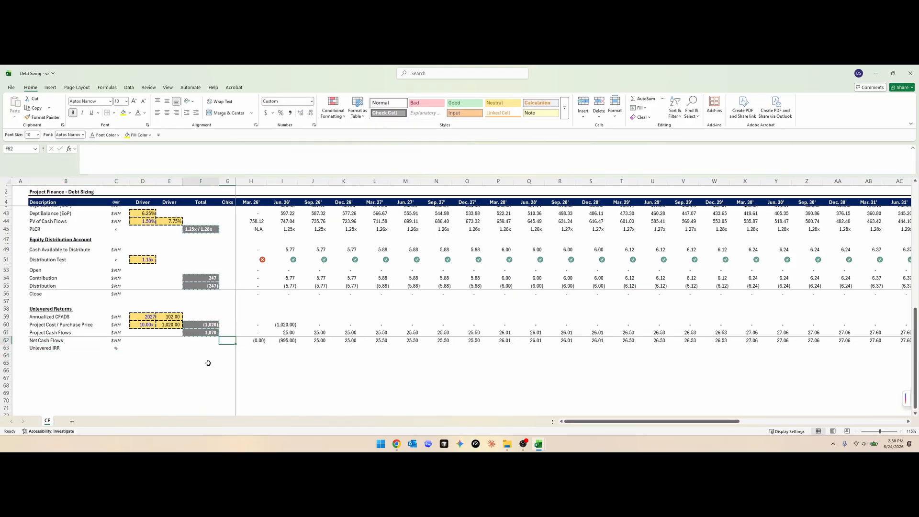
# - Review the Project Cash Flows total in F61 and the Net Cash Flows formulas at the start of the timeline
pyautogui.press('F2')
pyautogui.press('Escape')
pyautogui.hscroll(8, 316, 363)
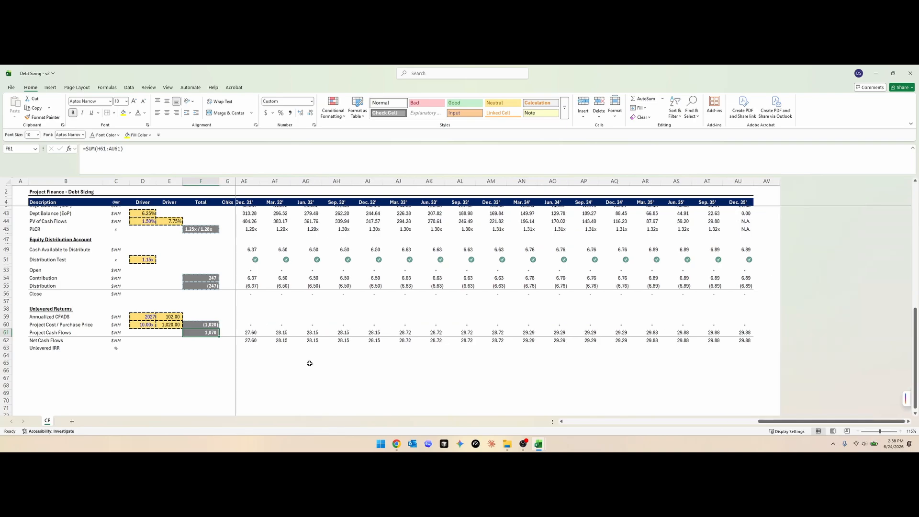
pyautogui.hscroll(-8, 287, 364)
pyautogui.click(262, 339)
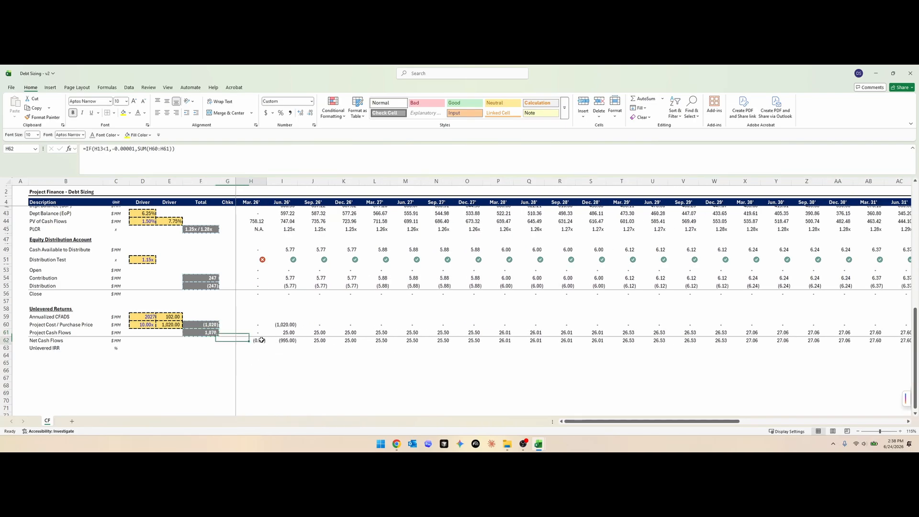
pyautogui.click(271, 377)
pyautogui.click(283, 342)
pyautogui.press('F2')
pyautogui.press('Escape')
pyautogui.press('F2')
pyautogui.press('Escape')
pyautogui.press('Left')
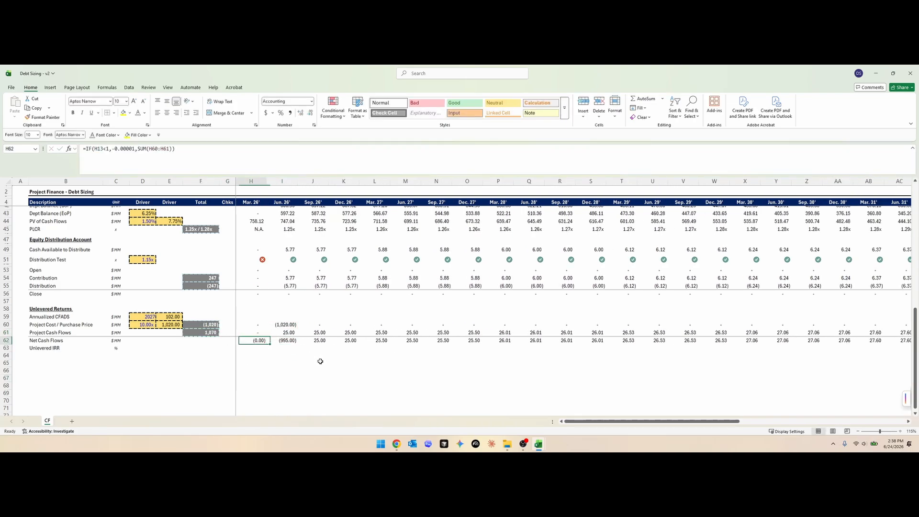
pyautogui.press('Left')
pyautogui.press('Left')
pyautogui.press('Up')
pyautogui.press('F2')
pyautogui.press('Escape')
pyautogui.press('F2')
pyautogui.press('Escape')
pyautogui.press('Escape')
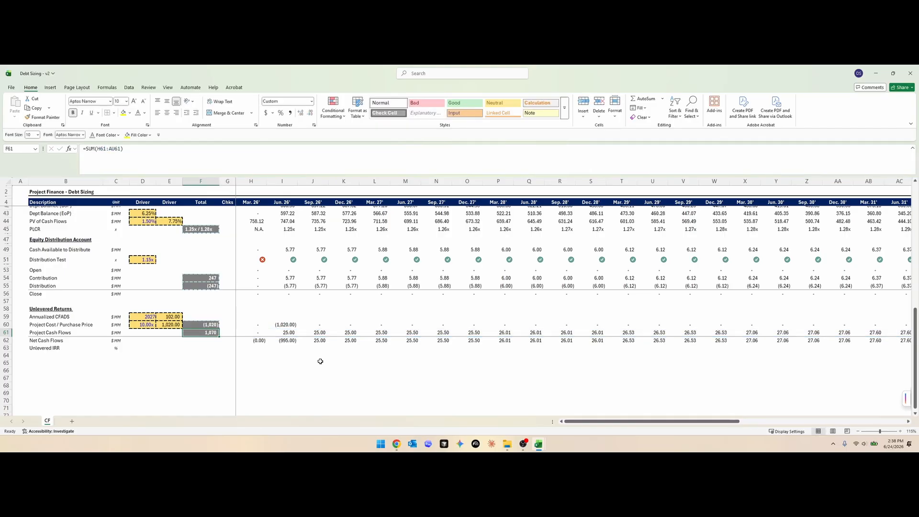
# - Copy the total cell F61 into F63 on the Unlevered IRR row
pyautogui.hotkey('ctrl', 'c')
pyautogui.press('Down')
pyautogui.press('Down')
pyautogui.press('Down')
pyautogui.press('Up')
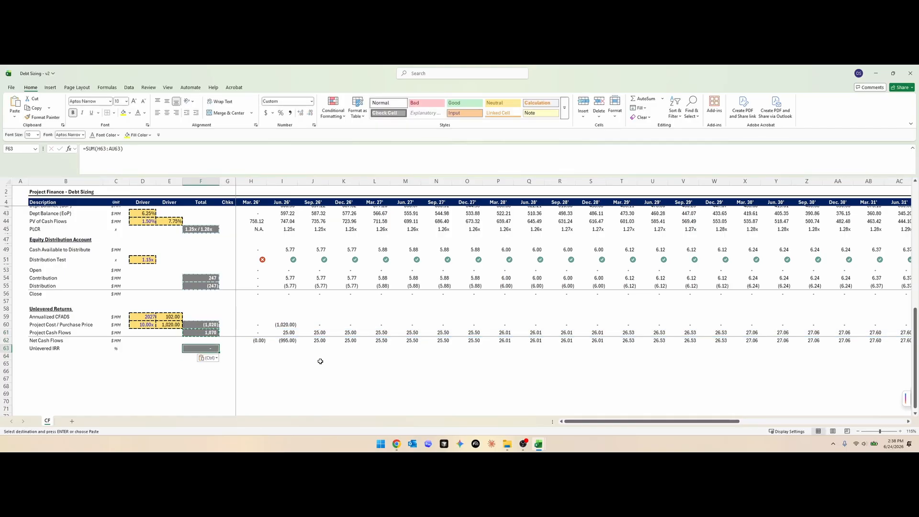
# - Enter =XIRR(H62:AU62,H6:AU6) in F63 to calculate the Unlevered IRR from net cash flows and closing dates
pyautogui.write('=XIRR(')
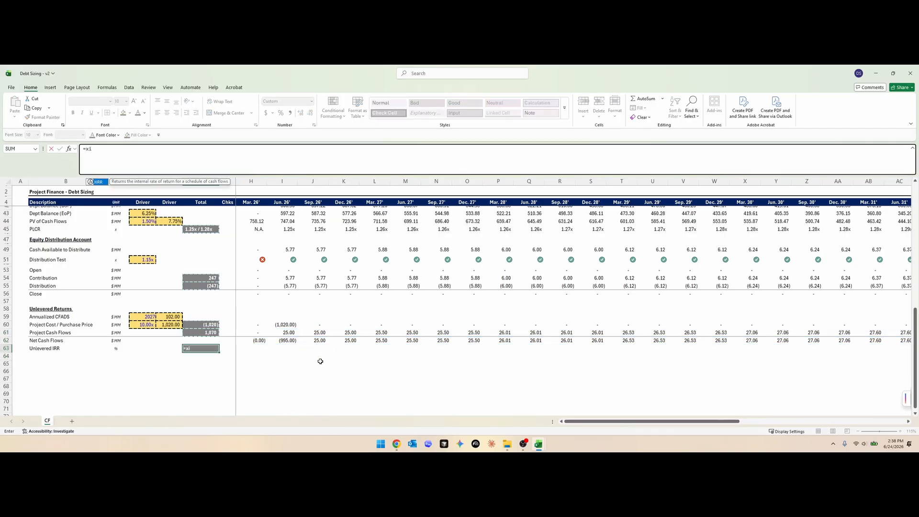
pyautogui.press('Right')
pyautogui.press('Right')
pyautogui.press('Up')
pyautogui.hotkey('ctrl', 'shift', 'Right')
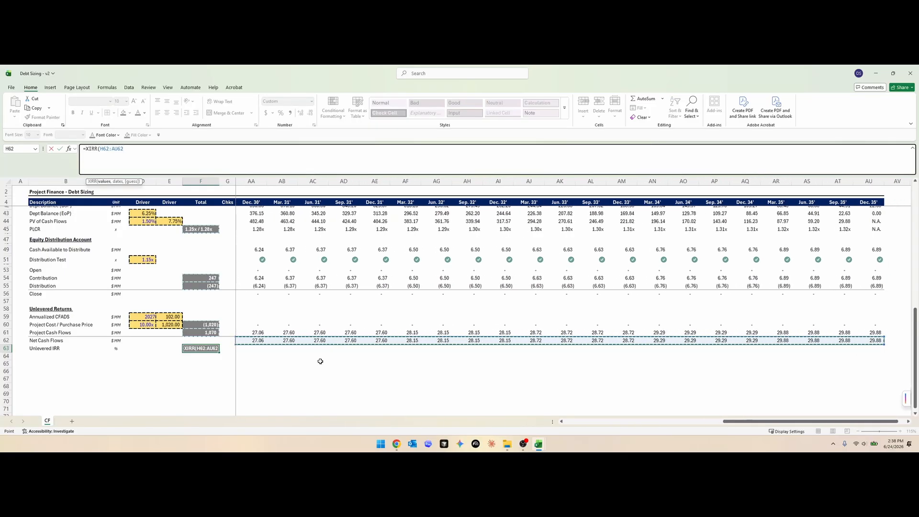
pyautogui.write(',')
pyautogui.scroll(12, 321, 361)
pyautogui.click(256, 217)
pyautogui.hotkey('ctrl', 'shift', 'Right')
pyautogui.write(')')
pyautogui.press('Return')
pyautogui.press('Up')
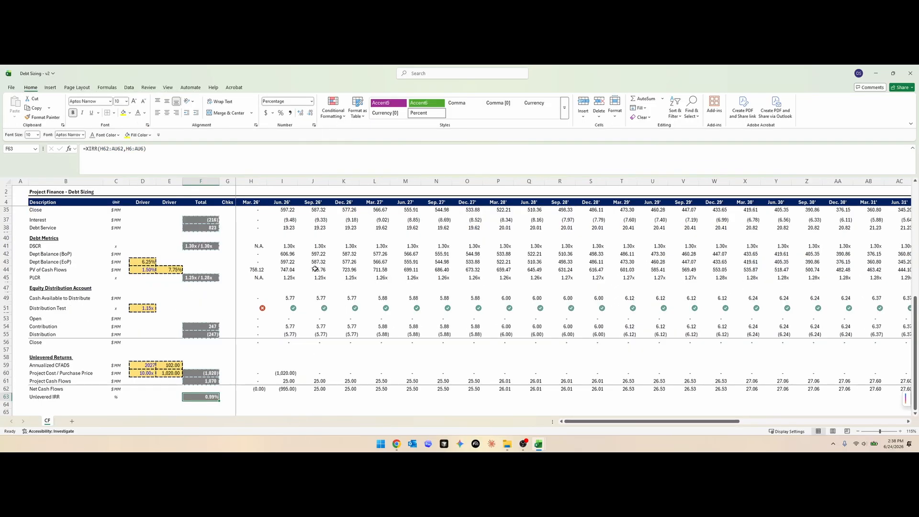
# - Check the Unlevered IRR formula in F63 against the net cash flow row
pyautogui.scroll(-2, 267, 318)
pyautogui.click(270, 376)
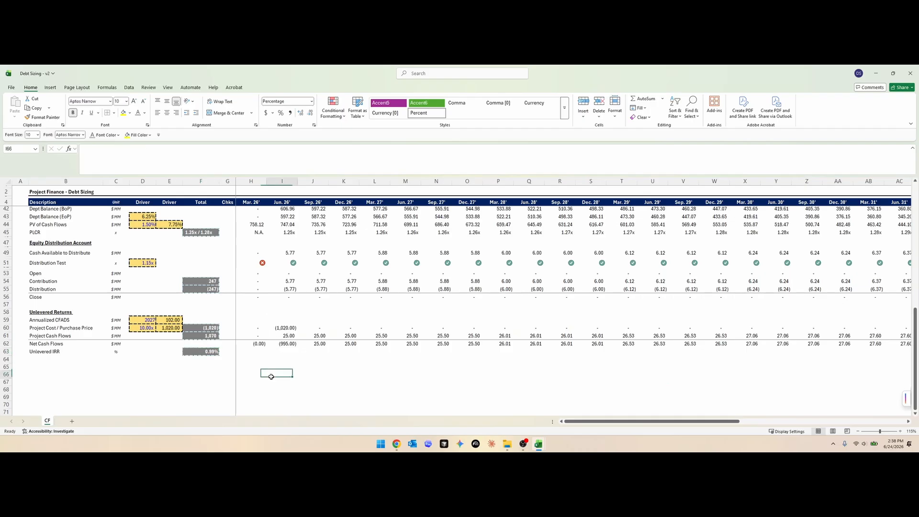
pyautogui.press('Up')
pyautogui.press('Up')
pyautogui.press('Up')
pyautogui.press('Left')
pyautogui.press('Left')
pyautogui.press('Left')
pyautogui.press('F2')
pyautogui.click(274, 366)
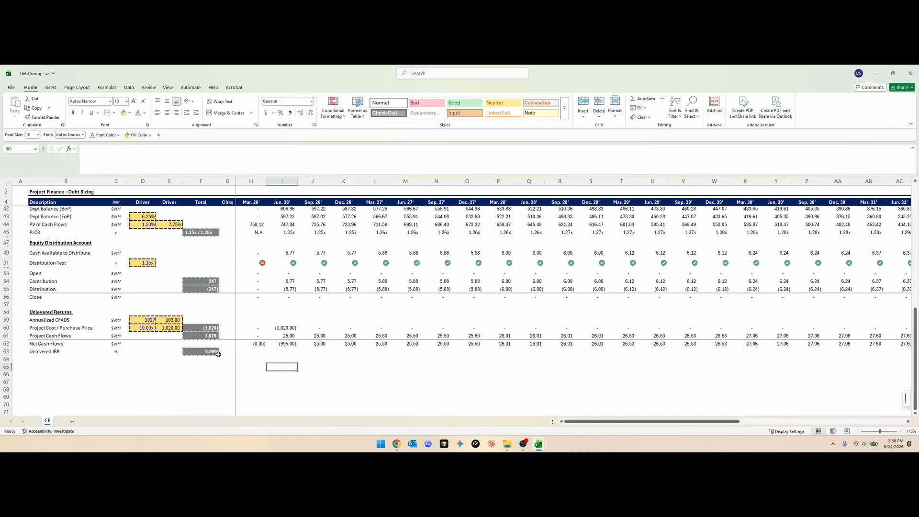
# - Test the Unlevered IRR with the project cost multiple in D60 set to 7, then to 8
pyautogui.click(147, 326)
pyautogui.write('7')
pyautogui.press('Return')
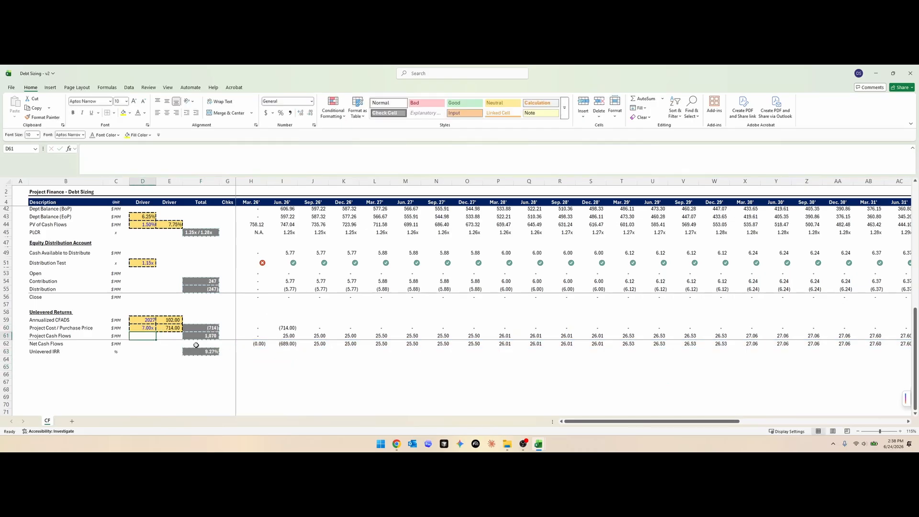
pyautogui.click(140, 328)
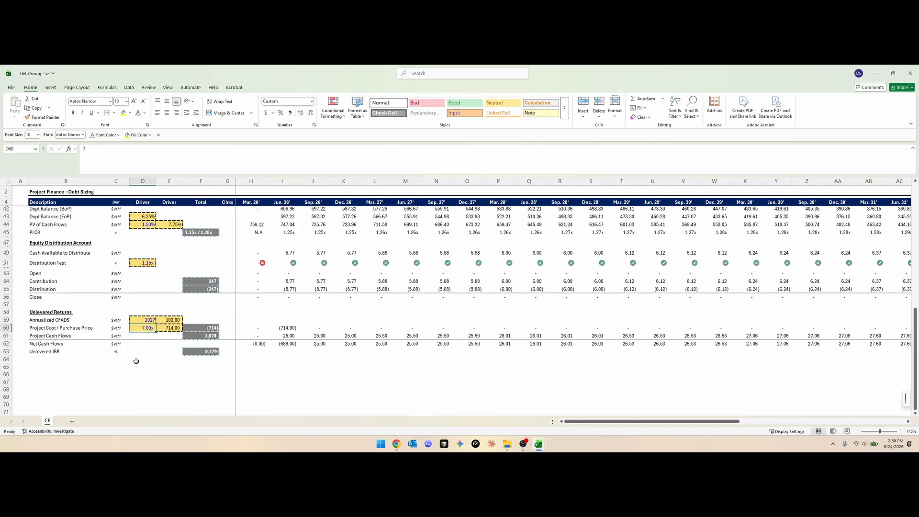
pyautogui.write('8')
pyautogui.press('Return')
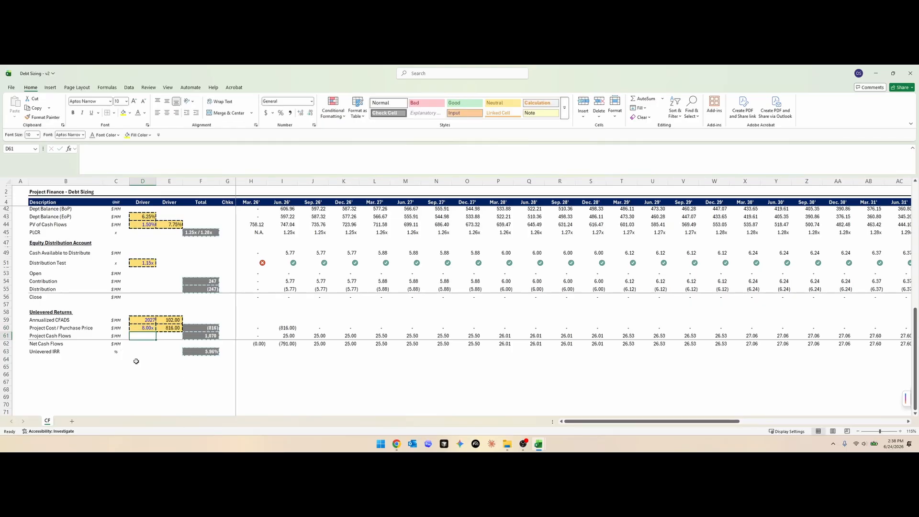
pyautogui.click(147, 328)
# - Copy the Unlevered Returns heading from B58 into B64 and change it to Levered Returns
pyautogui.click(49, 317)
pyautogui.click(50, 312)
pyautogui.hotkey('ctrl', 'c')
pyautogui.click(38, 360)
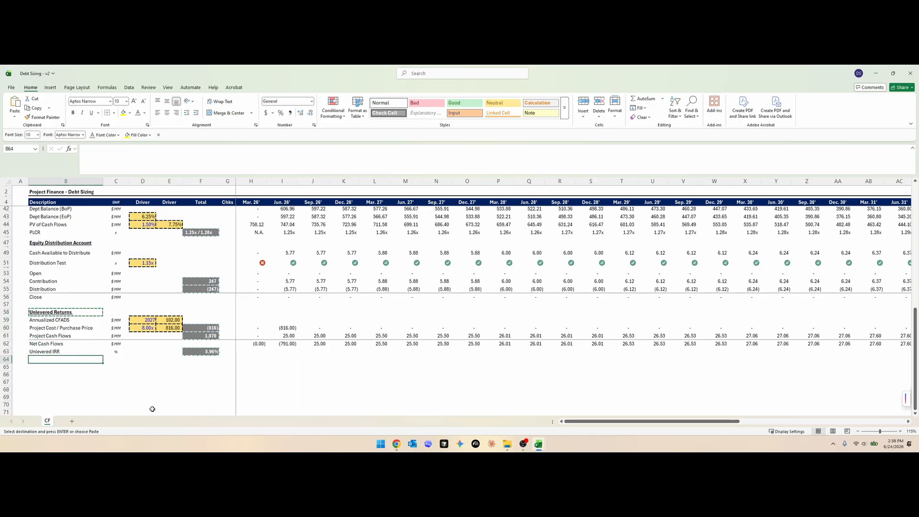
pyautogui.press('Return')
pyautogui.press('F2')
pyautogui.write('L')
pyautogui.press('Return')
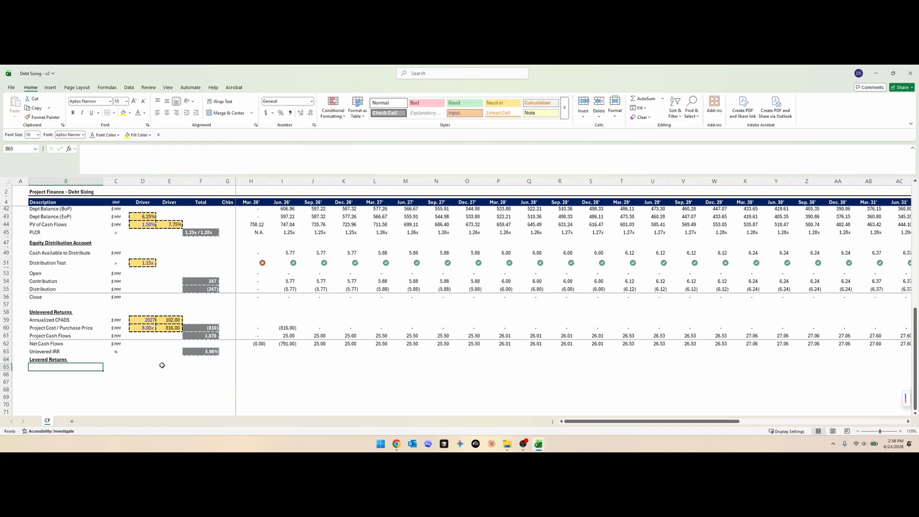
# - Calculate debt issuance over project cash flows in F58 with =F33/F61 and format it as a percentage
pyautogui.click(210, 335)
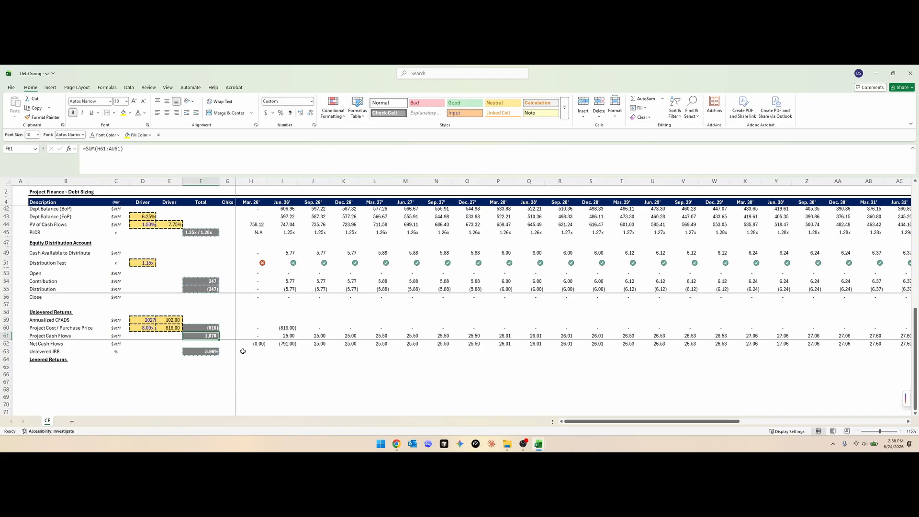
pyautogui.click(217, 313)
pyautogui.write('=')
pyautogui.scroll(4, 216, 313)
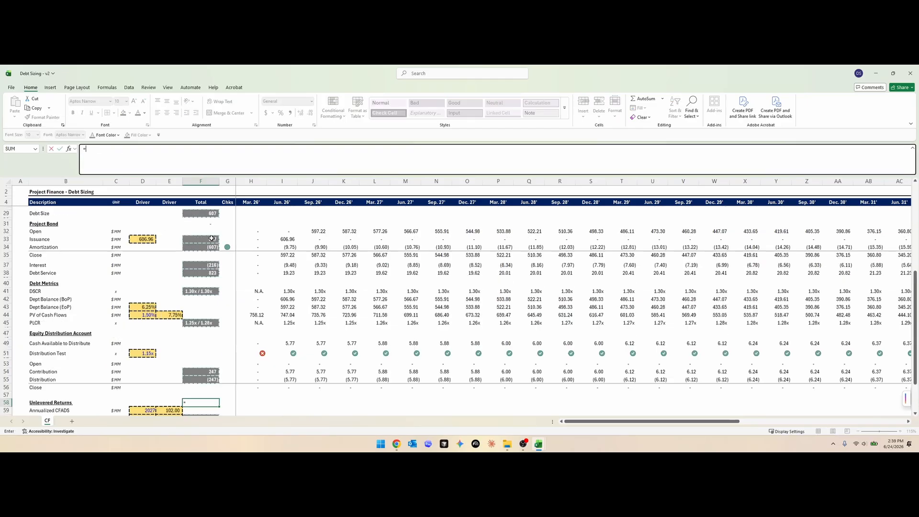
pyautogui.click(205, 239)
pyautogui.scroll(-1, 388, 304)
pyautogui.scroll(-3, 388, 305)
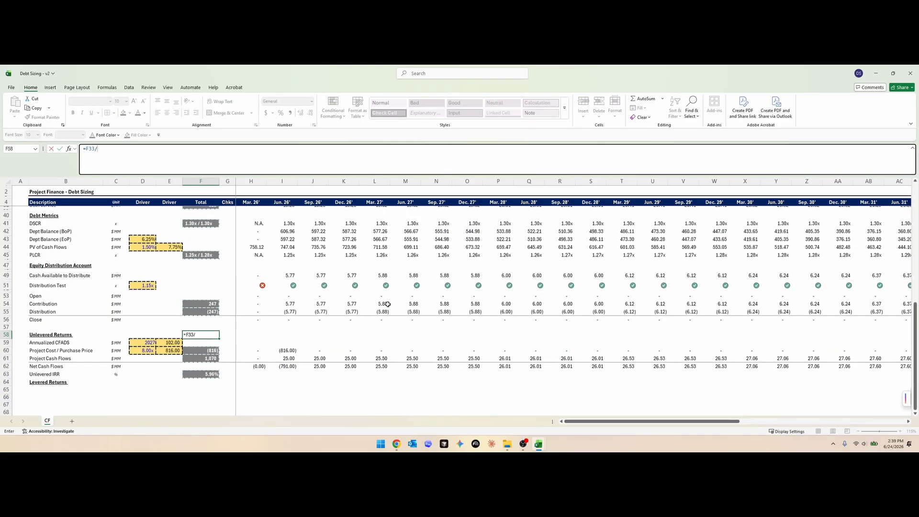
pyautogui.write('/')
pyautogui.click(201, 358)
pyautogui.press('Return')
pyautogui.hotkey('alt', 'h')
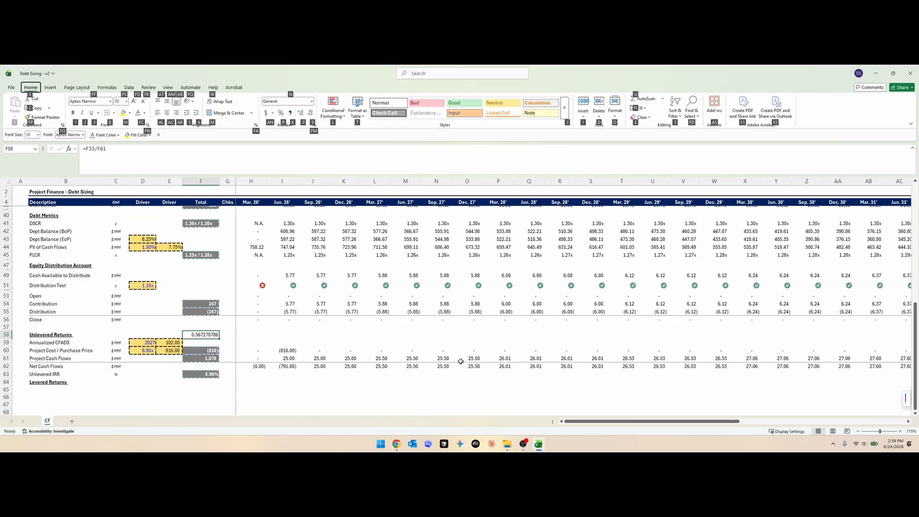
pyautogui.press('p')
# - Set the project cost multiple in D60 to 7 and change the F58 ratio to =F33/-F60
pyautogui.click(148, 351)
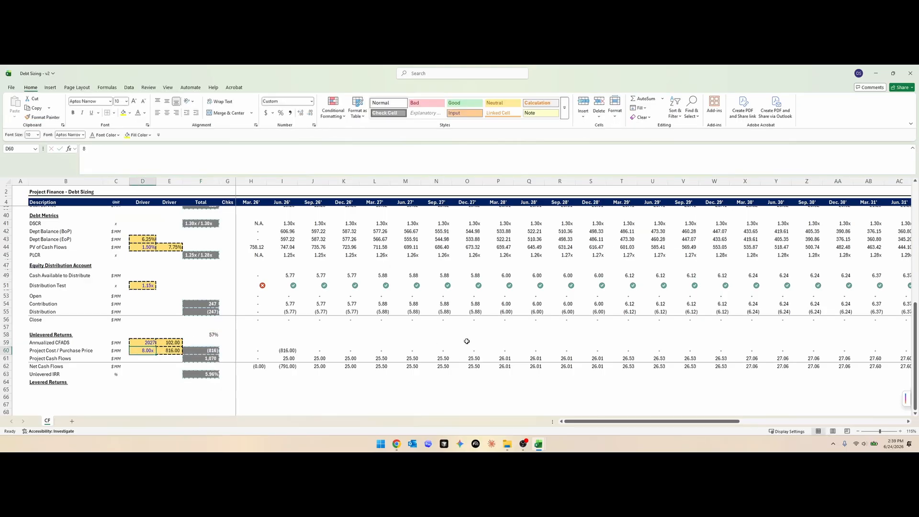
pyautogui.write('7')
pyautogui.press('Return')
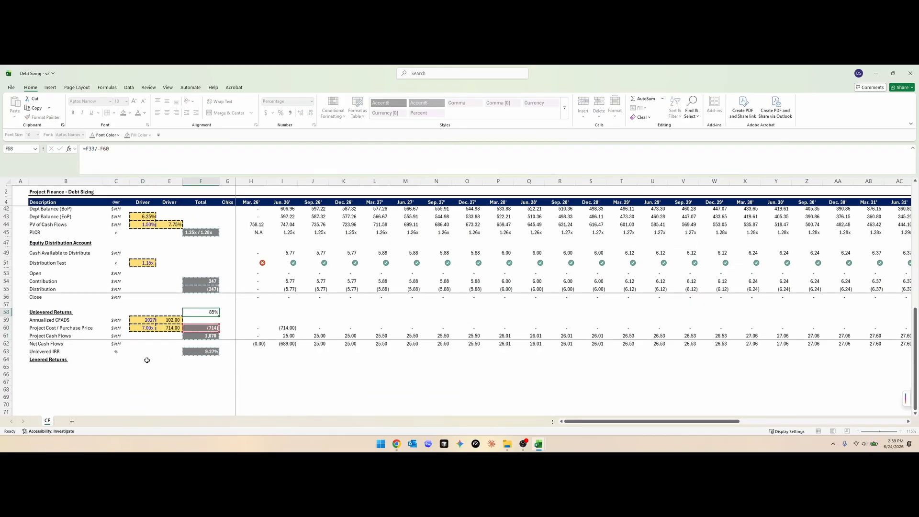
# - Set the project cost multiple in D60 to 6.5 and check the debt-to-cost ratio in F58
pyautogui.click(139, 328)
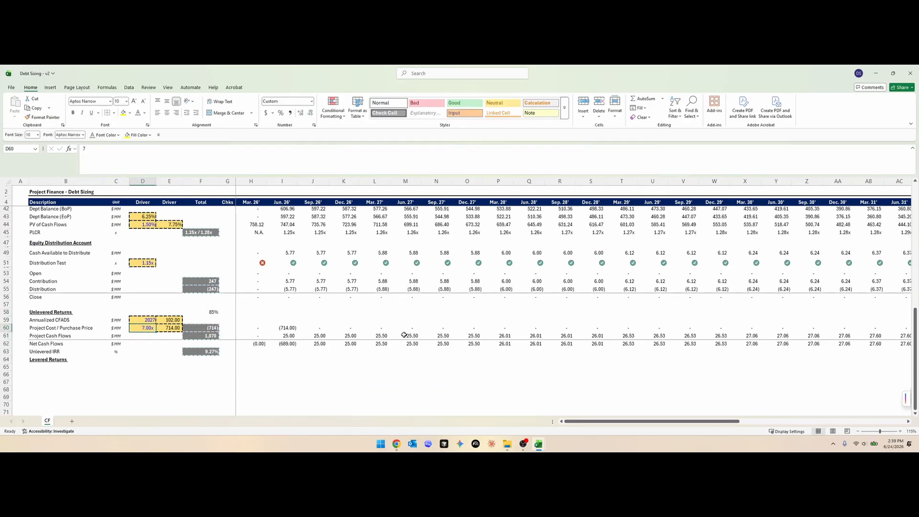
pyautogui.write('7.5')
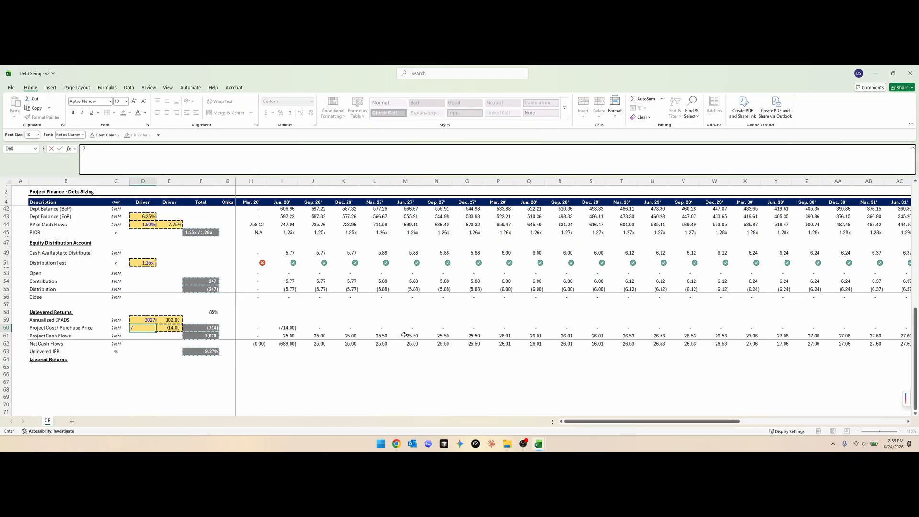
pyautogui.press('Return')
pyautogui.click(211, 314)
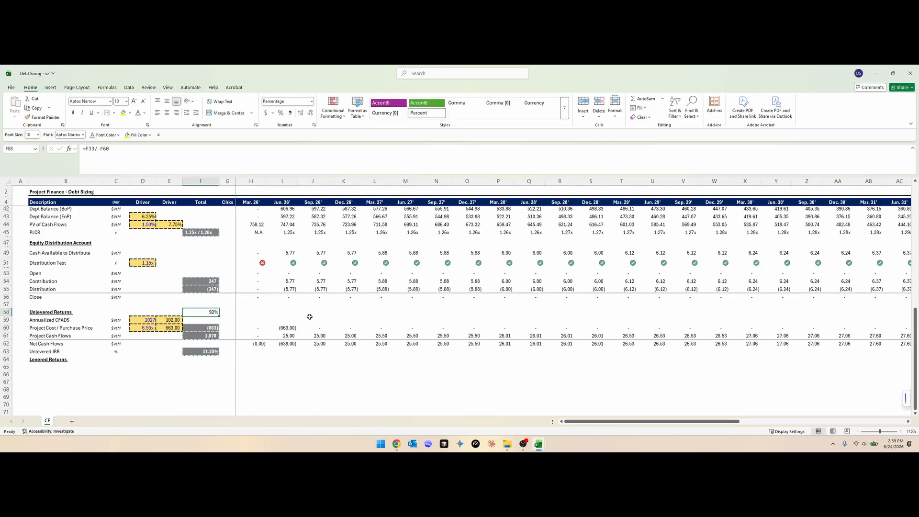
# - Set the project cost multiple in D60 to 7.5, review the debt-to-cost ratio, and clear the ratio from F58
pyautogui.click(146, 328)
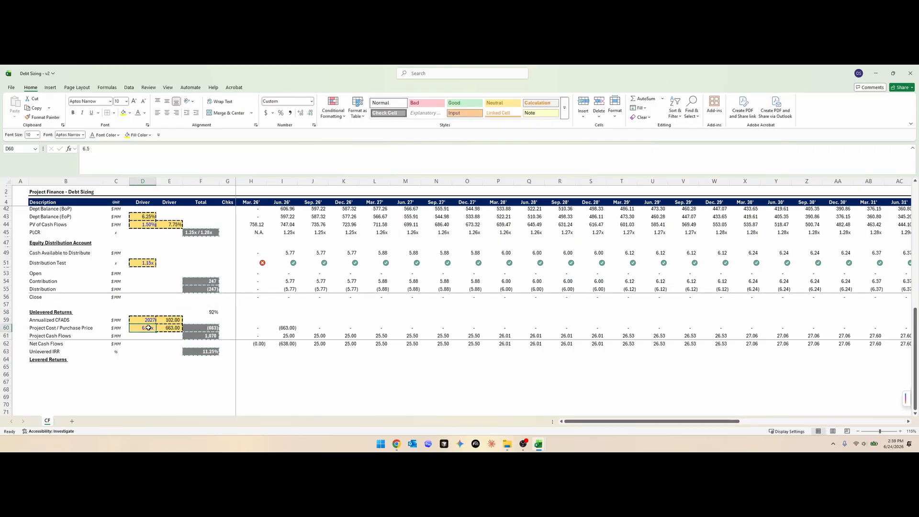
pyautogui.write('7.5')
pyautogui.press('Return')
pyautogui.click(214, 312)
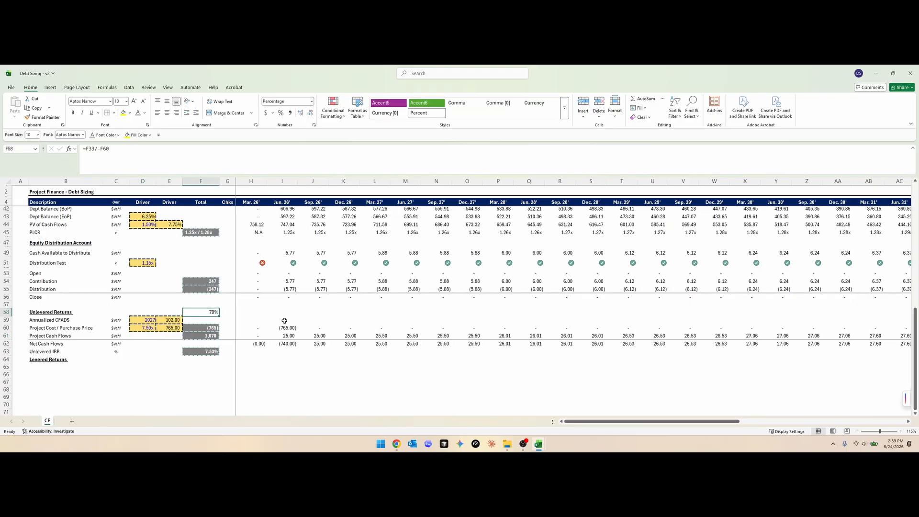
pyautogui.scroll(3, 284, 320)
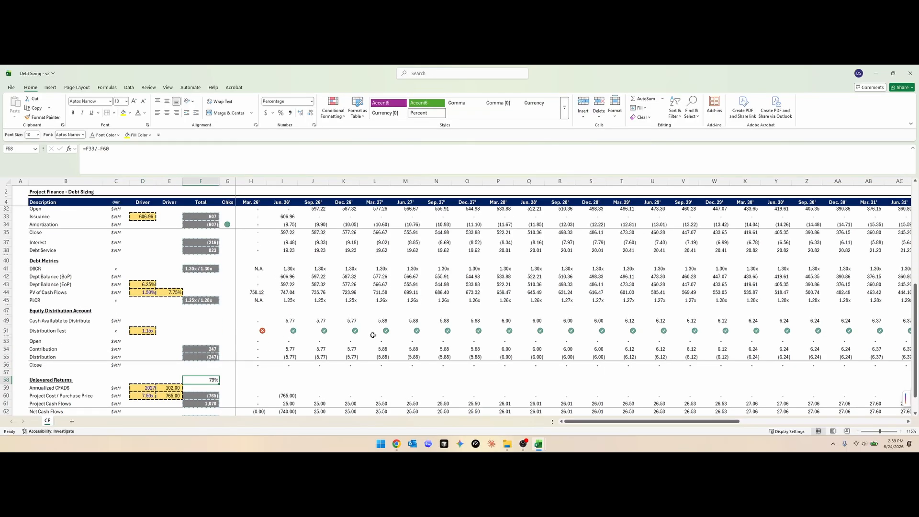
pyautogui.scroll(3, 367, 327)
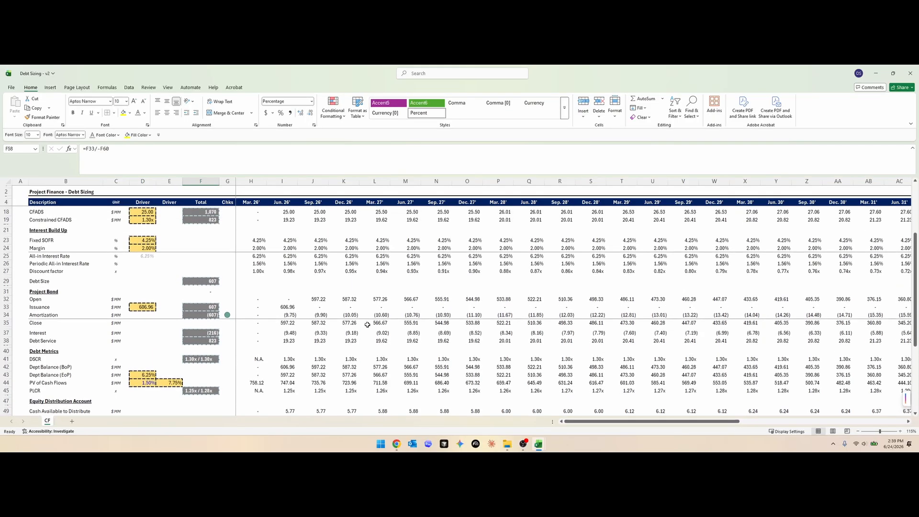
pyautogui.scroll(-5, 369, 324)
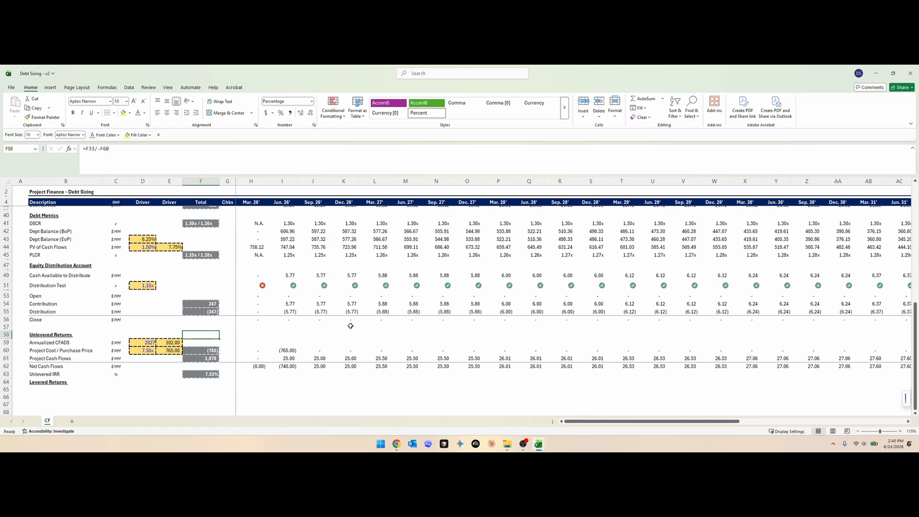
pyautogui.press('Delete')
# - Enter the row labels Purchase Price in B65 and Debt Issuance in B66 under Levered Returns
pyautogui.click(38, 393)
pyautogui.scroll(-2, 303, 345)
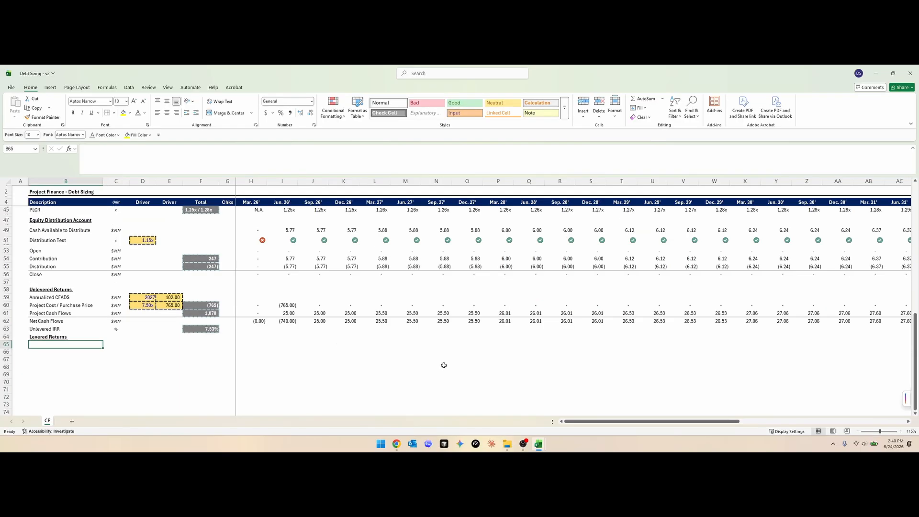
pyautogui.write('Purchase ')
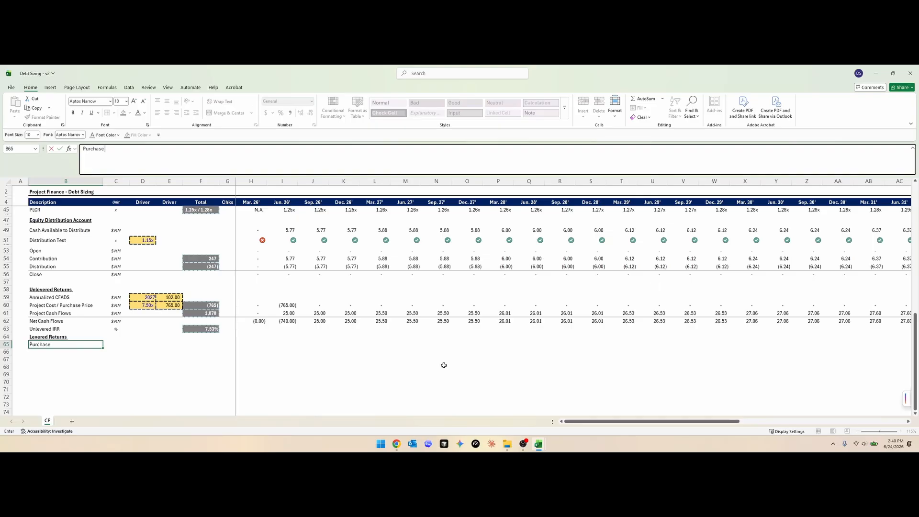
pyautogui.write('Price')
pyautogui.press('Return')
pyautogui.write('Derb')
pyautogui.write('t Issuance')
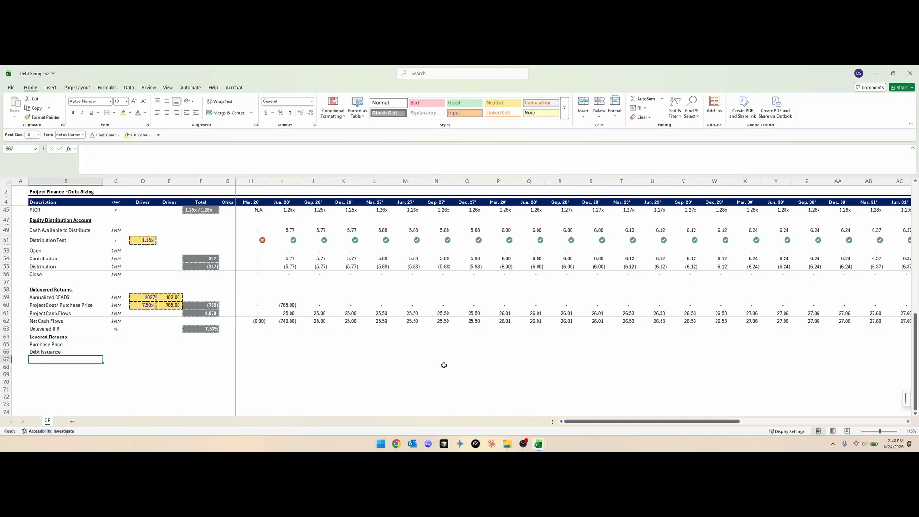
pyautogui.press('Return')
# - Enter the row label Distributions in B67
pyautogui.write('Debt S')
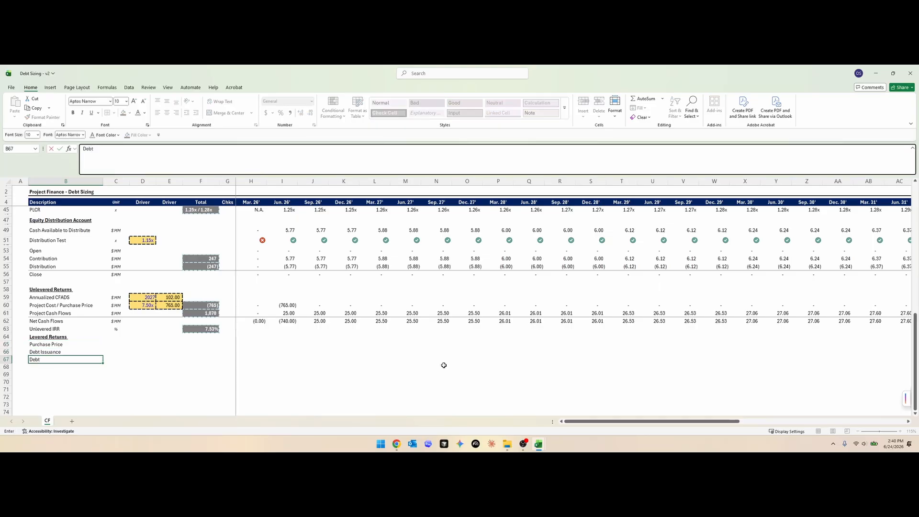
pyautogui.press('BackSpace')
pyautogui.press('BackSpace')
pyautogui.write('Dist')
pyautogui.write('ributionbs')
pyautogui.press('BackSpace')
pyautogui.write('s')
pyautogui.press('Return')
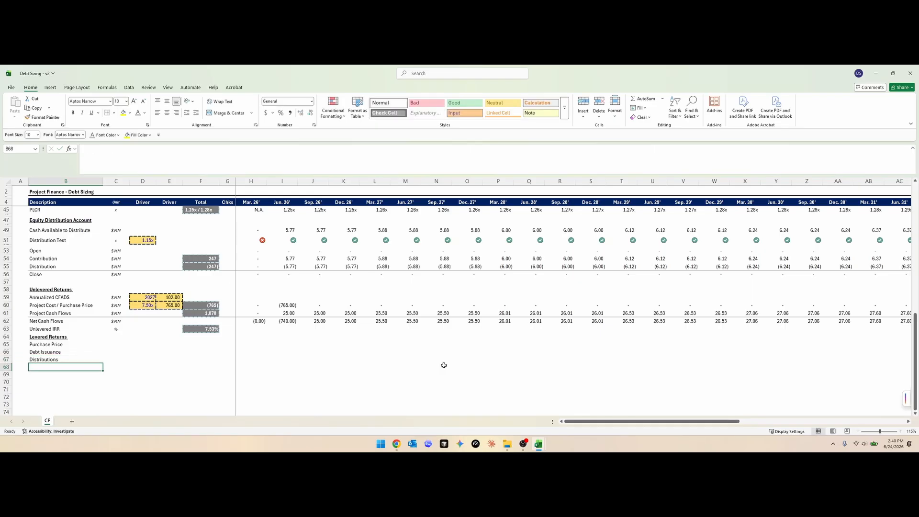
# - Copy the $MM unit from C59 into C65:C67 for the levered returns rows
pyautogui.press('Up')
pyautogui.press('Up')
pyautogui.press('Up')
pyautogui.press('Up')
pyautogui.press('Up')
pyautogui.press('Right')
pyautogui.press('Up')
pyautogui.press('Up')
pyautogui.press('Up')
pyautogui.press('Up')
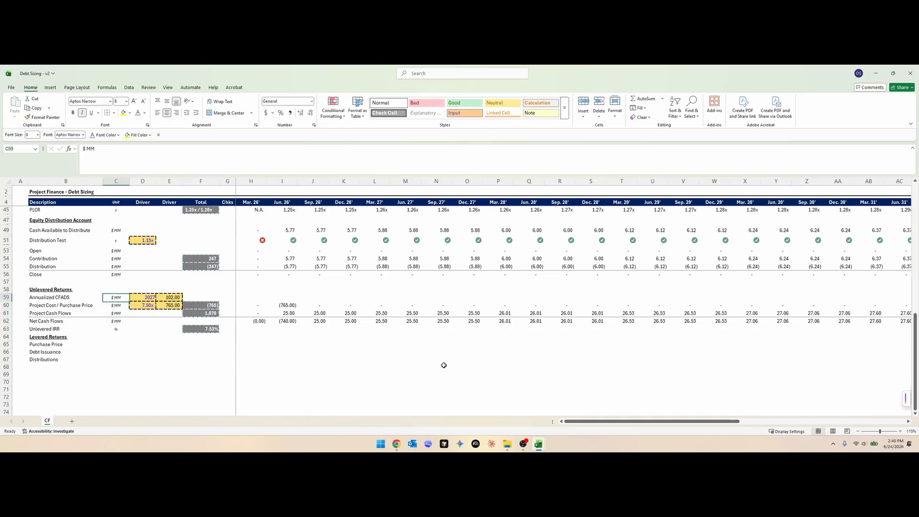
pyautogui.hotkey('ctrl', 'c')
pyautogui.press('Down')
pyautogui.press('Down')
pyautogui.press('Down')
pyautogui.press('Down')
pyautogui.press('Down')
pyautogui.press('Down')
pyautogui.hotkey('shift', 'Down')
pyautogui.hotkey('shift', 'Down')
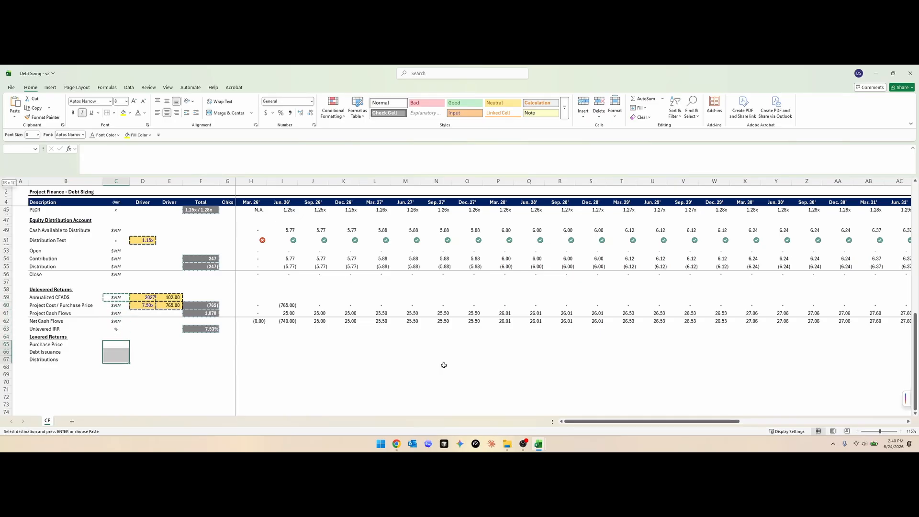
# - Link Purchase Price in row 65 to the project cost in row 60, and Debt Issuance in row 66 to the bond issuance in row 33
pyautogui.write('=')
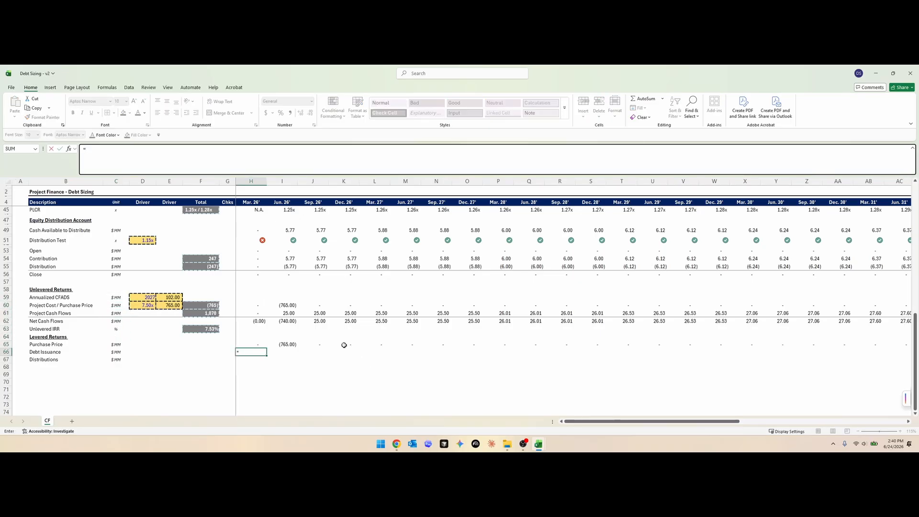
pyautogui.scroll(3, 344, 345)
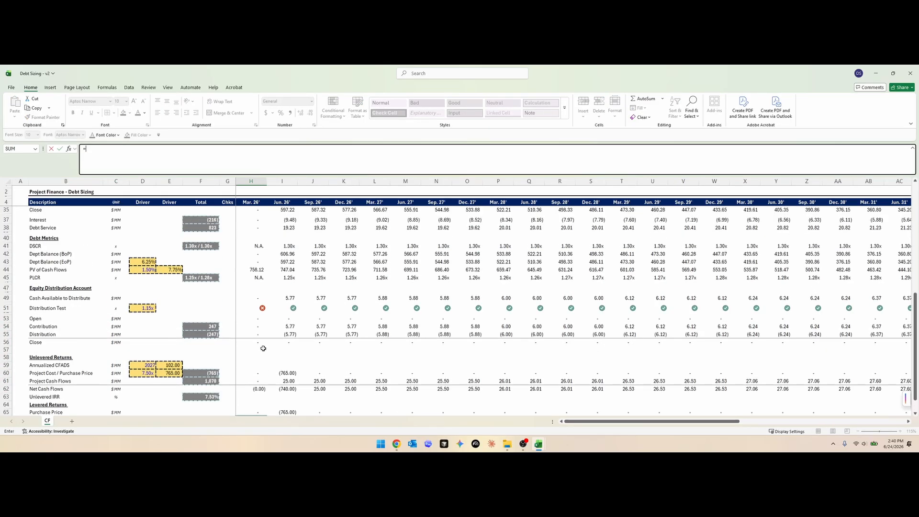
pyautogui.scroll(2, 256, 326)
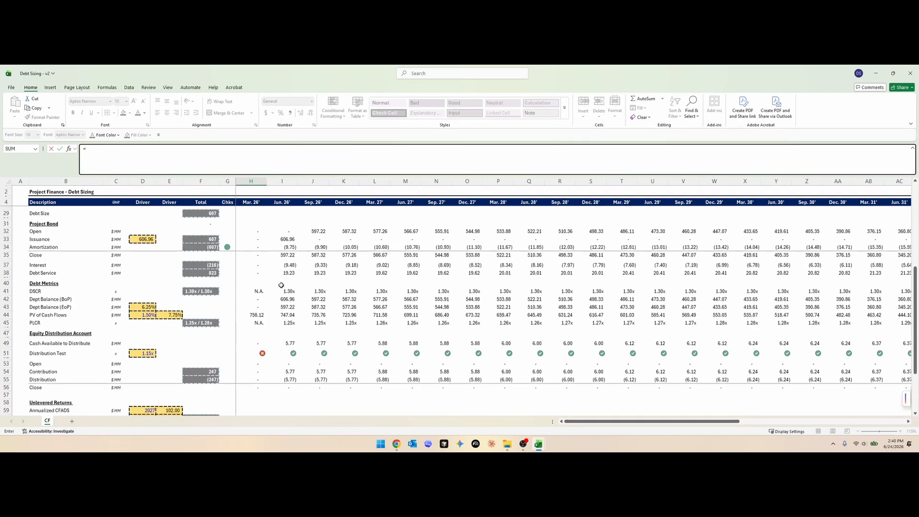
pyautogui.click(254, 239)
pyautogui.scroll(-6, 352, 274)
pyautogui.press('Return')
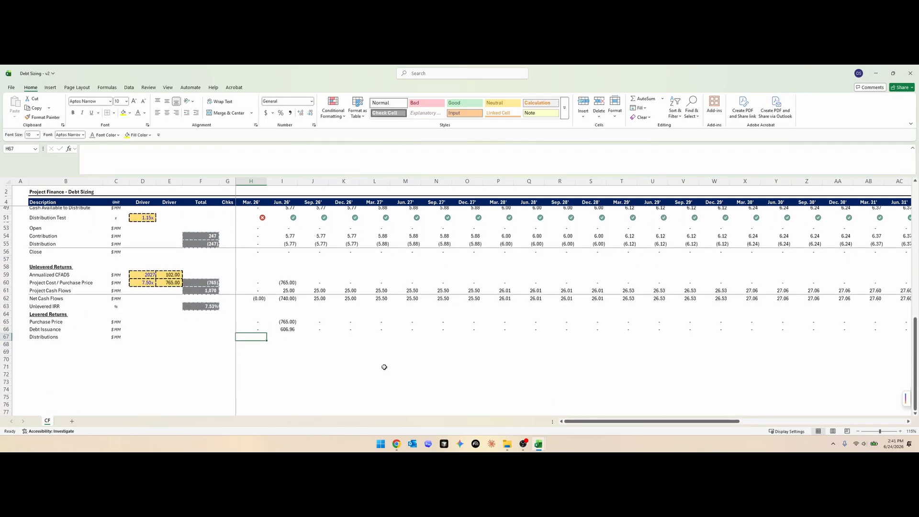
# - Fill the Distributions row 67 across all periods with =-H55 and check the copied formula in I67
pyautogui.write('-')
pyautogui.press('Up')
pyautogui.press('Up')
pyautogui.press('Up')
pyautogui.press('Up')
pyautogui.press('Up')
pyautogui.press('Up')
pyautogui.press('Up')
pyautogui.press('Up')
pyautogui.press('Up')
pyautogui.press('Up')
pyautogui.press('Up')
pyautogui.press('Up')
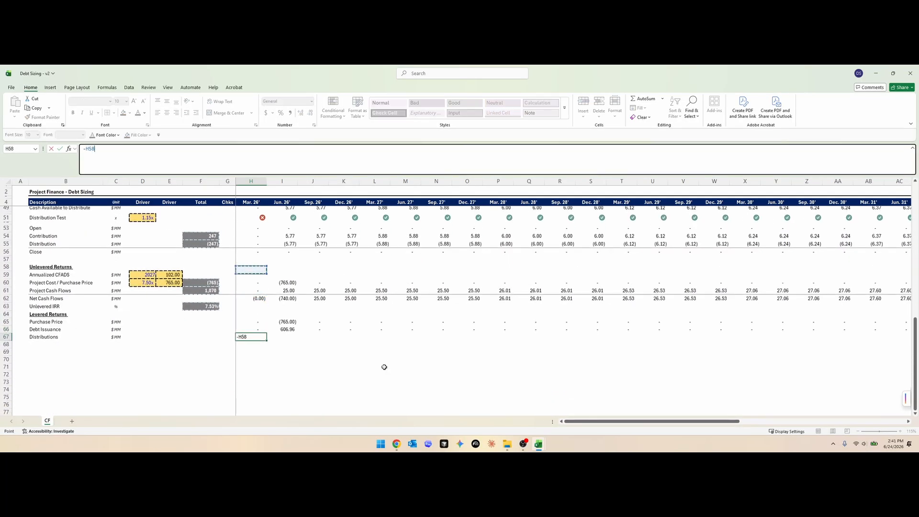
pyautogui.hotkey('ctrl', 'Return')
pyautogui.hotkey('ctrl', 'shift', 'Right')
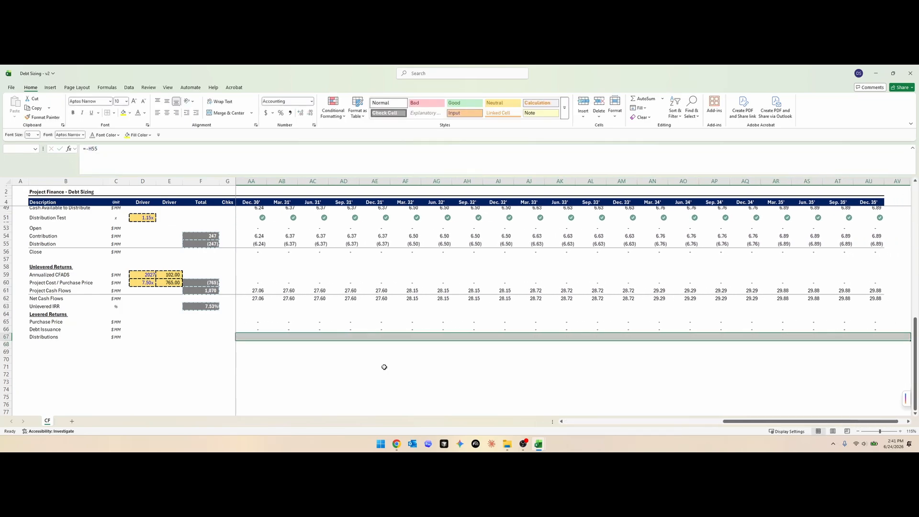
pyautogui.hotkey('ctrl', 'r')
pyautogui.press('Left')
pyautogui.press('Right')
pyautogui.press('Right')
pyautogui.press('F2')
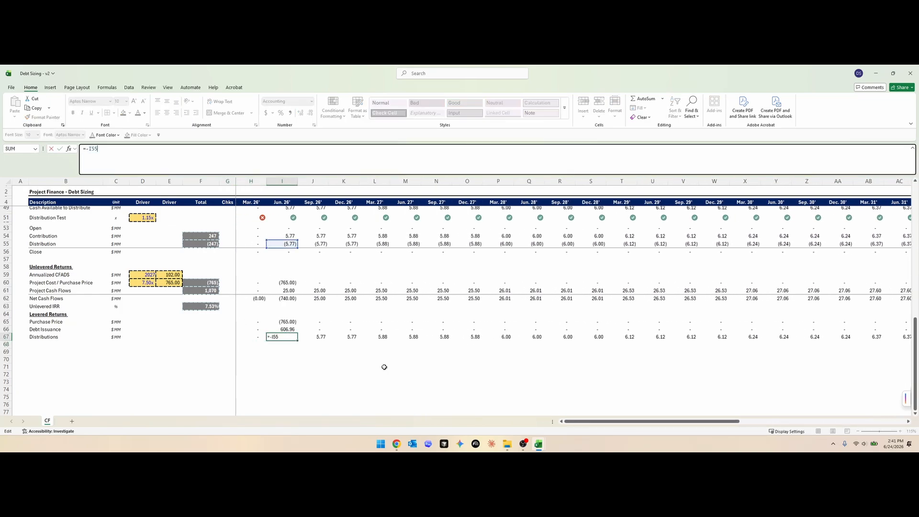
pyautogui.press('Escape')
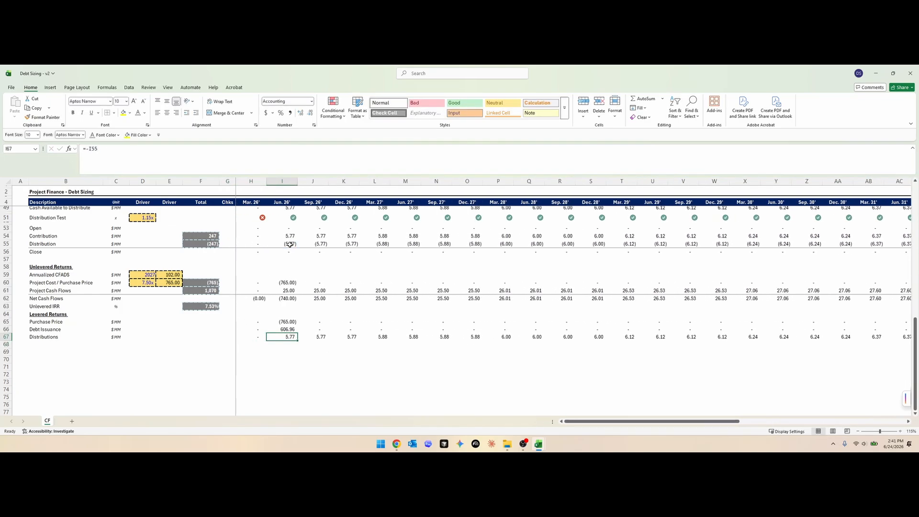
pyautogui.press('F2')
pyautogui.press('Escape')
# - Override the distribution test in I51:L51 with 0 to test how held-back cash flows into distributions
pyautogui.click(294, 220)
pyautogui.hotkey('shift', 'Right')
pyautogui.hotkey('shift', 'Right')
pyautogui.hotkey('shift', 'Right')
pyautogui.press('F2')
pyautogui.press('Escape')
pyautogui.write('0')
pyautogui.press('Right')
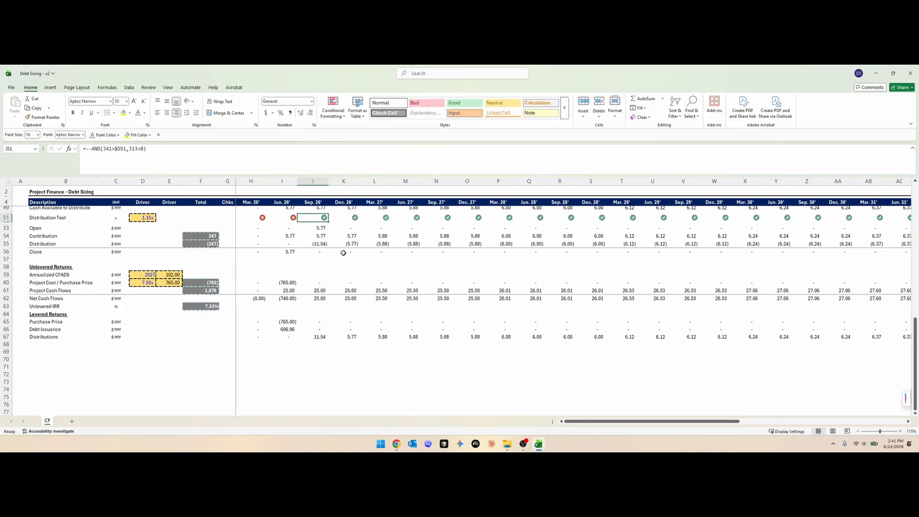
pyautogui.press('Left')
pyautogui.hotkey('shift', 'Right')
pyautogui.hotkey('shift', 'Right')
pyautogui.hotkey('shift', 'Right')
pyautogui.hotkey('ctrl', 'r')
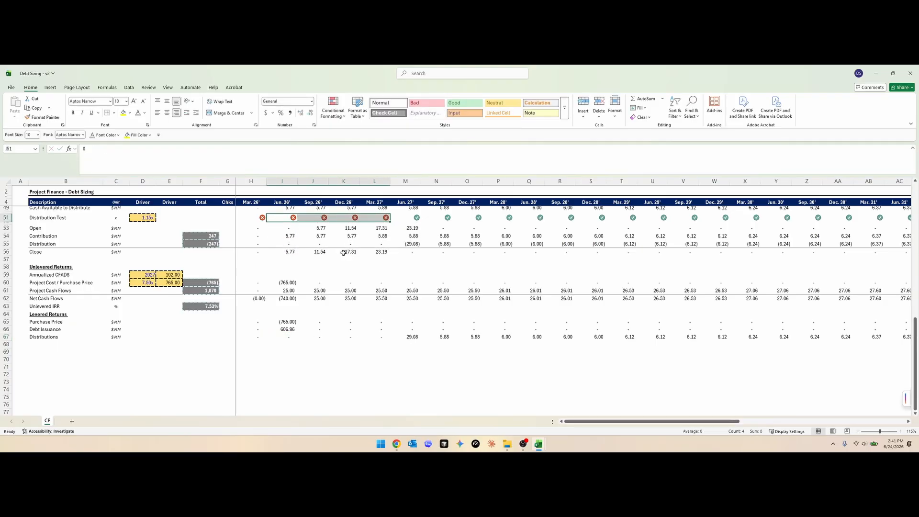
# - Restore the distribution test formula in H51:L51 by copying it from M51
pyautogui.press('Right')
pyautogui.press('Right')
pyautogui.press('Right')
pyautogui.press('Right')
pyautogui.hotkey('ctrl', 'c')
pyautogui.hotkey('ctrl', 'shift', 'Left')
pyautogui.hotkey('ctrl', 'v')
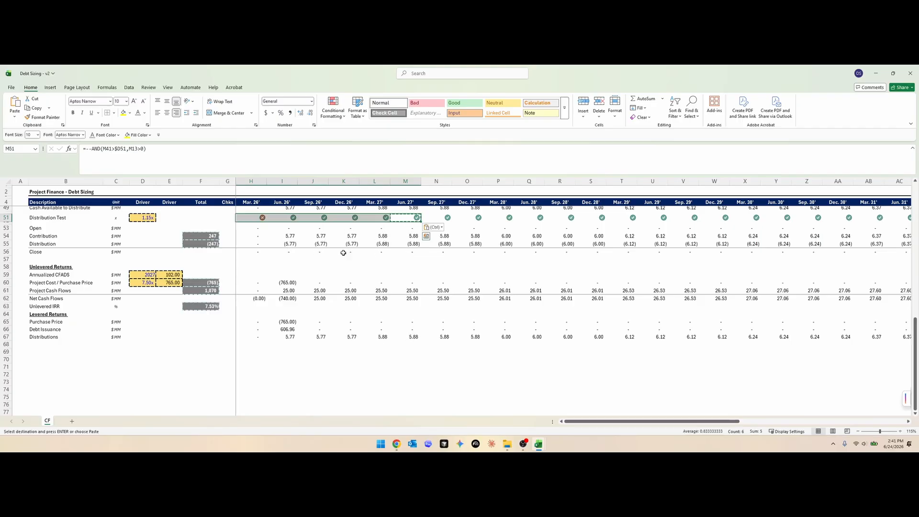
pyautogui.press('Escape')
pyautogui.press('Left')
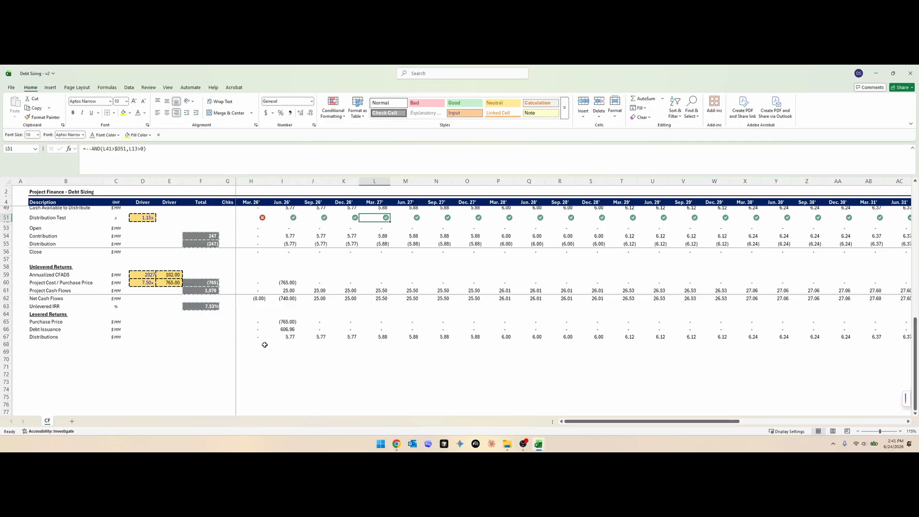
# - Reuse rows 61:62 to add a Net Cash Flows line in row 68, with totals for the levered rows in F65:F67
pyautogui.click(75, 337)
pyautogui.click(66, 291)
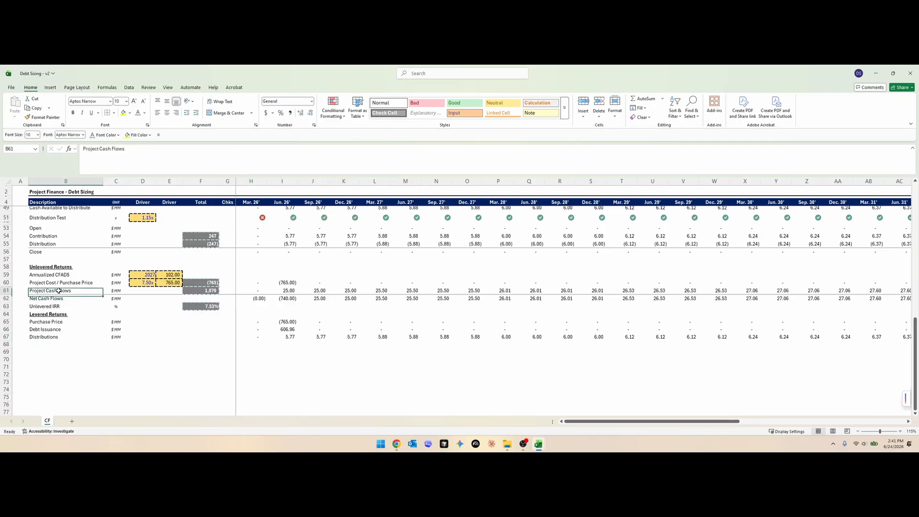
pyautogui.hotkey('shift', 'space')
pyautogui.hotkey('shift', 'Down')
pyautogui.hotkey('ctrl', 'c')
pyautogui.click(28, 336)
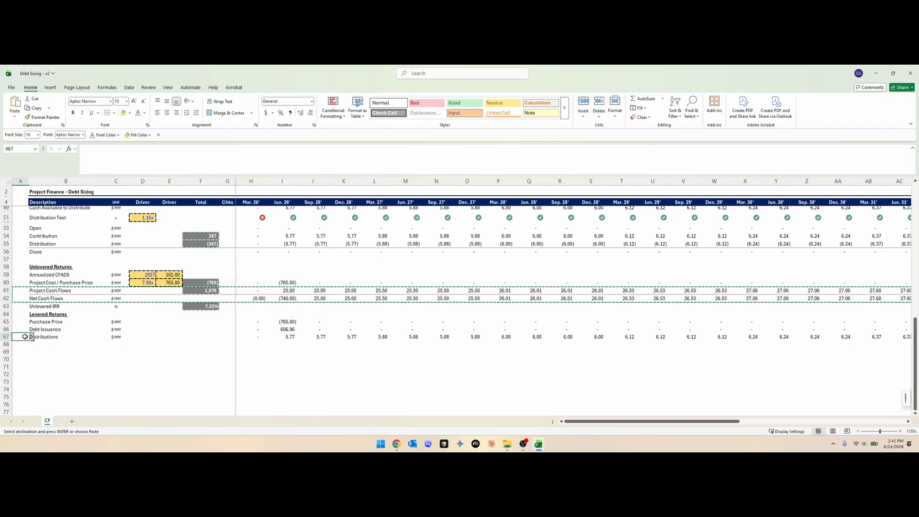
pyautogui.hotkey('shift', 'space')
pyautogui.hotkey('shift', 'Down')
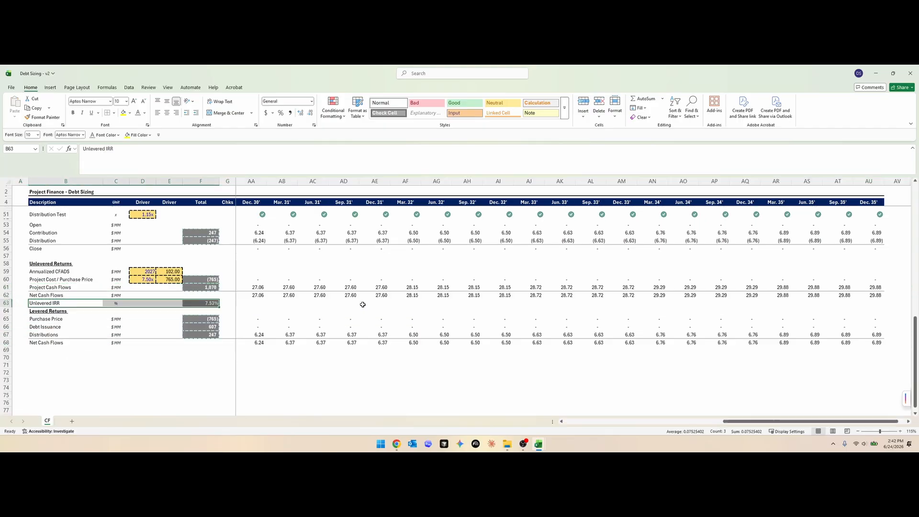
pyautogui.hotkey('ctrl', 'c')
pyautogui.press('Escape')
# - Anchor the date row in the unlevered IRR formula in F63, making it =XIRR(H62:AU62,H$6:AU$6)
pyautogui.press('Right')
pyautogui.press('Right')
pyautogui.press('Right')
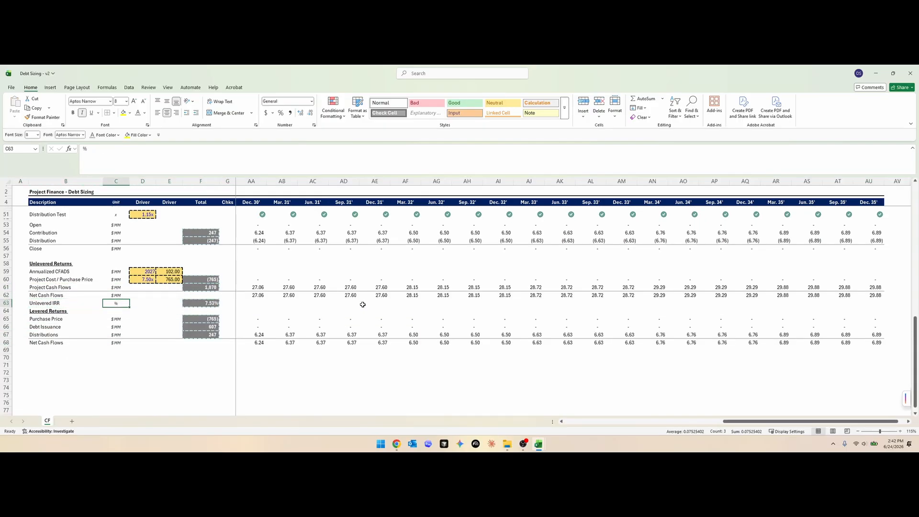
pyautogui.press('Right')
pyautogui.press('F2')
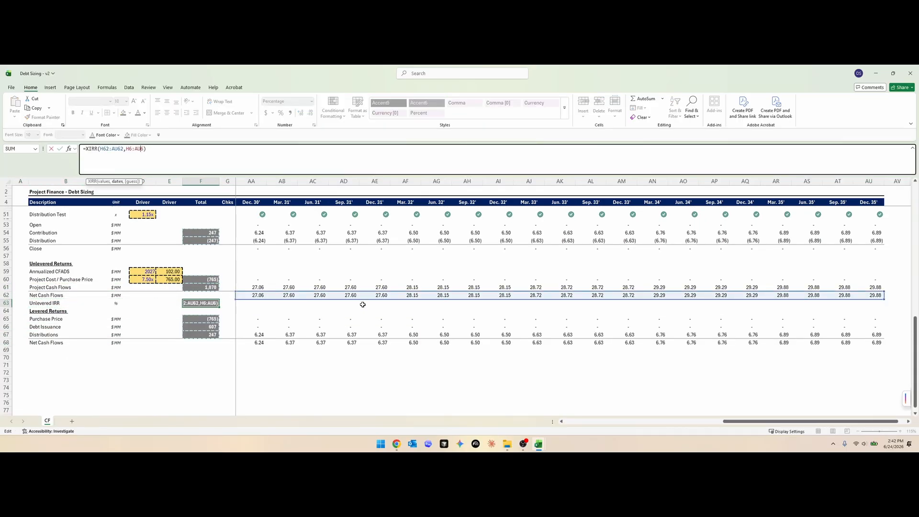
pyautogui.write('$6:AU$')
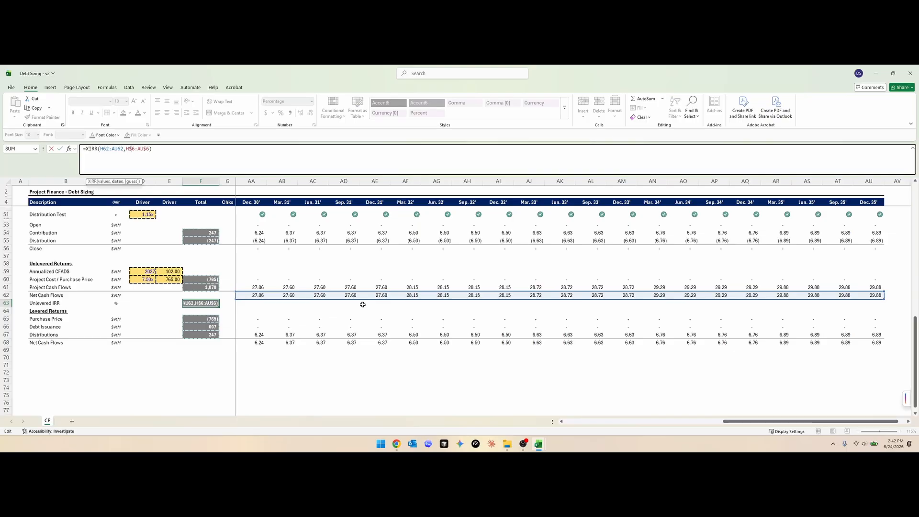
pyautogui.hotkey('ctrl', 'Return')
# - Copy the Unlevered IRR row 63 into row 69 and relabel B69 as the levered IRR
pyautogui.hotkey('shift', 'space')
pyautogui.hotkey('ctrl', 'c')
pyautogui.press('Home')
pyautogui.press('Down')
pyautogui.press('Down')
pyautogui.press('Down')
pyautogui.press('Down')
pyautogui.press('Down')
pyautogui.press('Down')
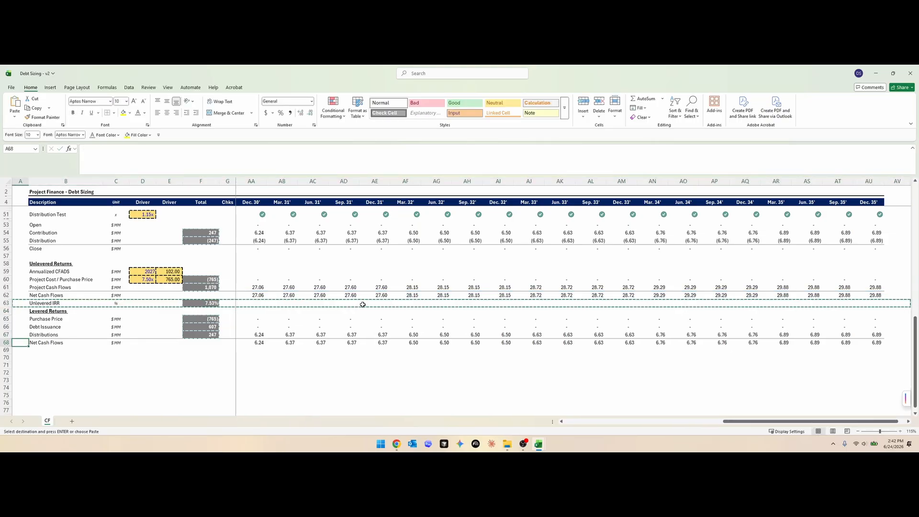
pyautogui.hotkey('ctrl', 'v')
pyautogui.press('Right')
pyautogui.press('F2')
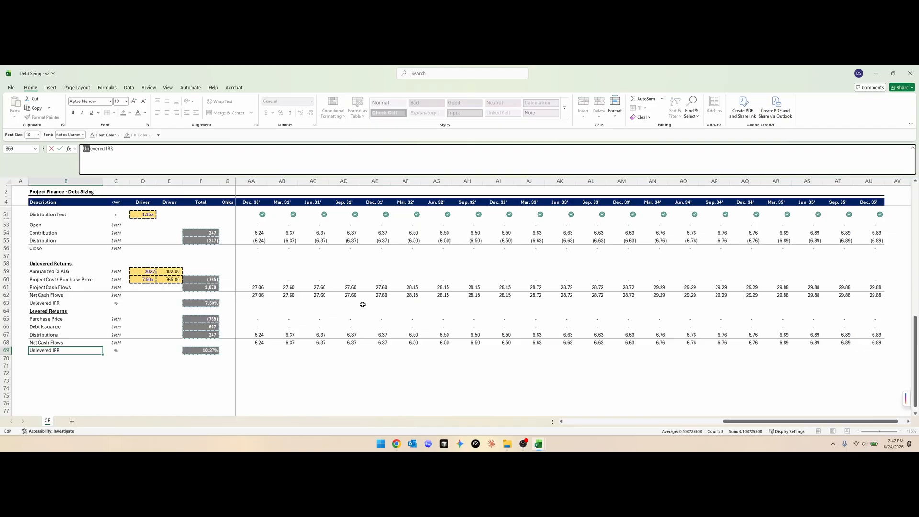
pyautogui.write('L')
pyautogui.hotkey('ctrl', 'Return')
# - Check that the XIRR formula in F69 references the levered net cash flows in row 68 and the dates in row 6
pyautogui.press('Right')
pyautogui.press('Right')
pyautogui.press('Right')
pyautogui.press('Right')
pyautogui.press('F2')
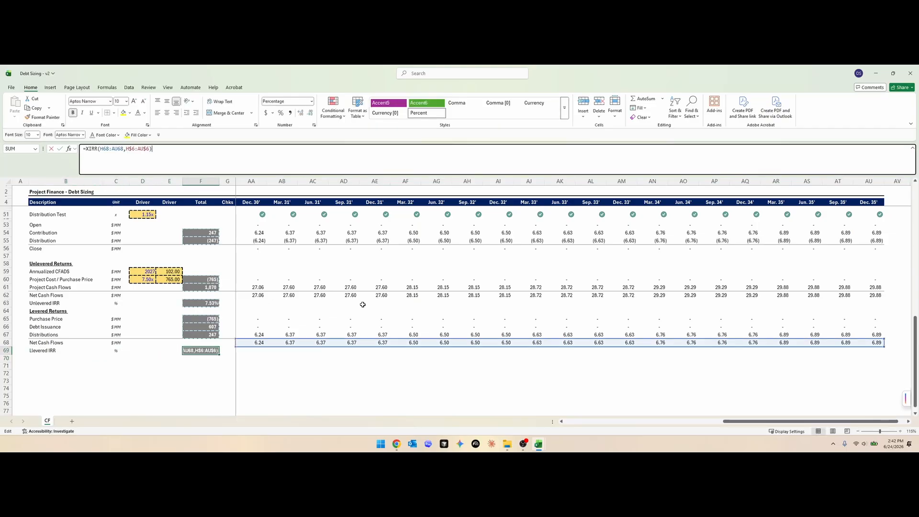
pyautogui.hotkey('ctrl', 'Return')
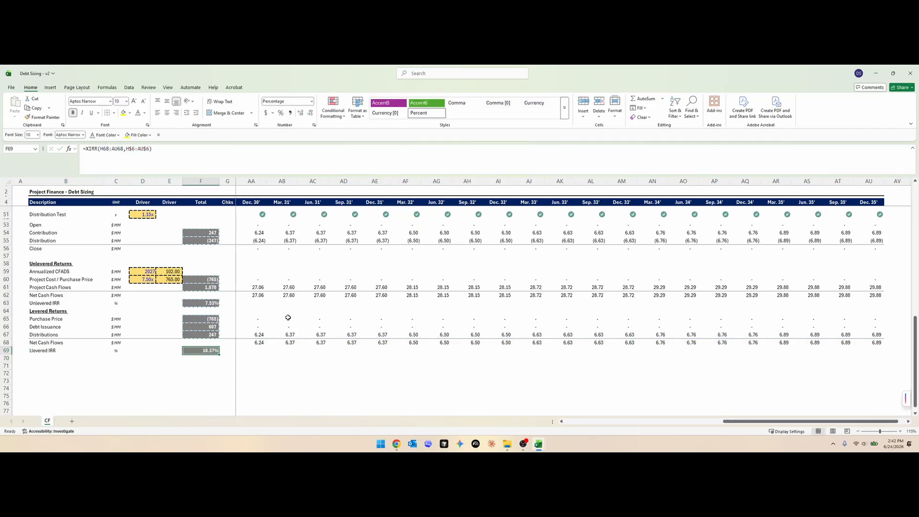
# - Compare the unlevered IRR in F63 with the debt interest rate in D43 and the Interest Build Up section
pyautogui.hscroll(-5, 289, 317)
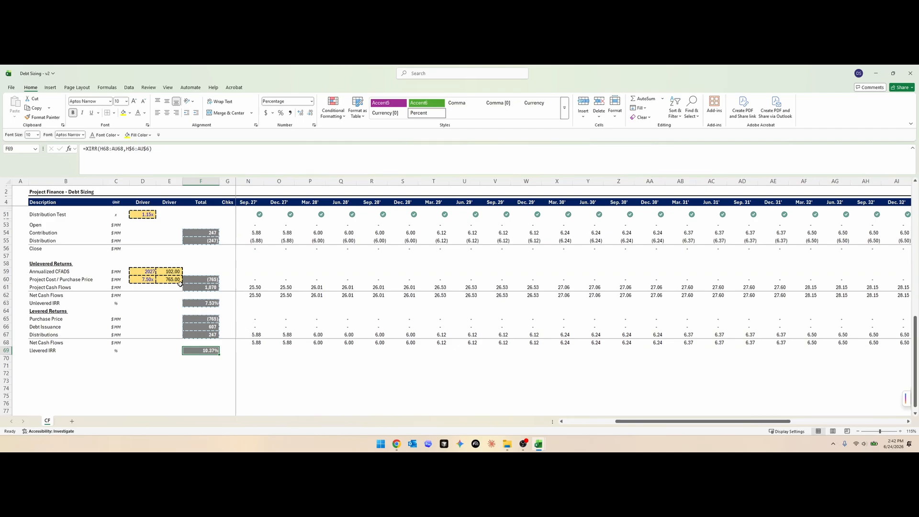
pyautogui.click(198, 305)
pyautogui.scroll(5, 241, 333)
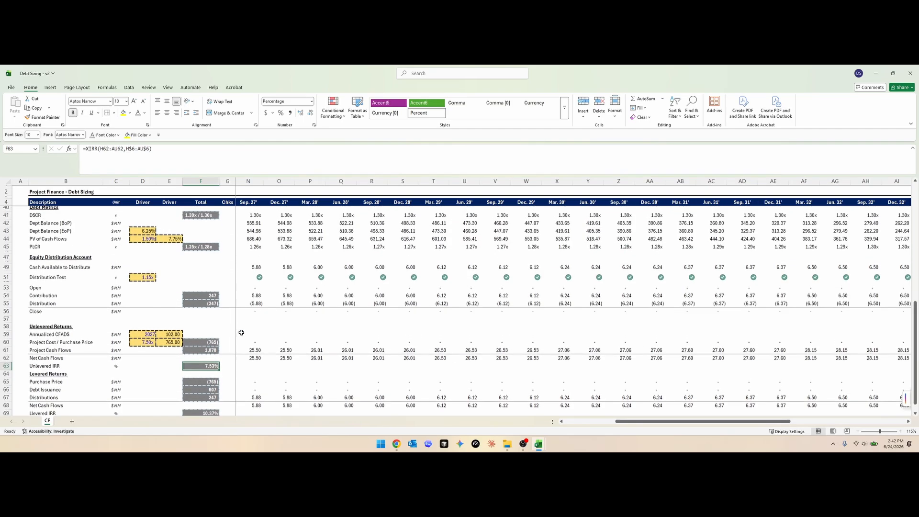
pyautogui.click(145, 260)
pyautogui.scroll(5, 243, 273)
pyautogui.scroll(1, 244, 273)
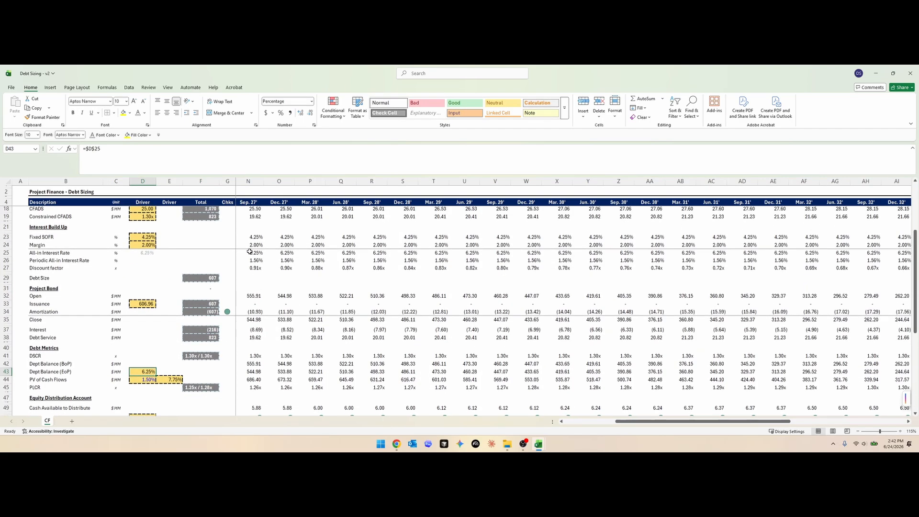
# - Compare the all-in interest rate in row 25 with the unlevered IRR in F63
pyautogui.click(247, 252)
pyautogui.hscroll(-2, 232, 317)
pyautogui.press('Home')
pyautogui.scroll(-8, 234, 321)
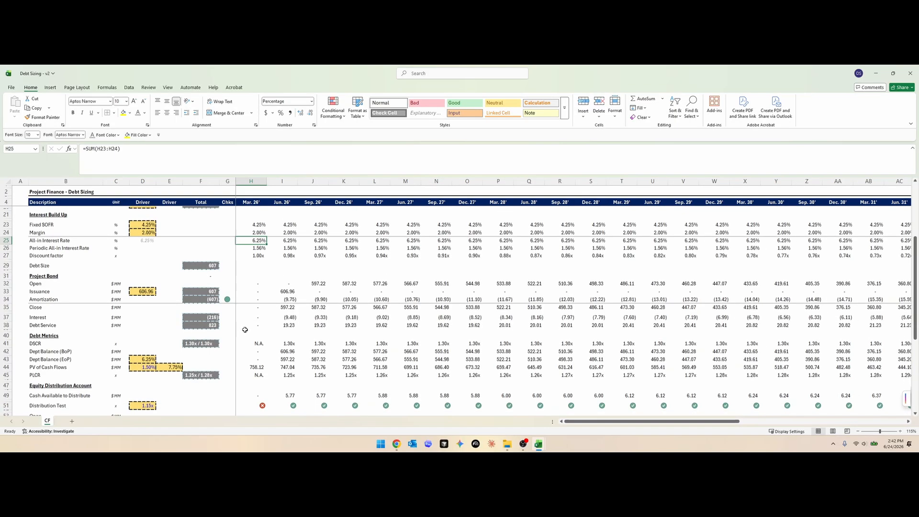
pyautogui.click(204, 326)
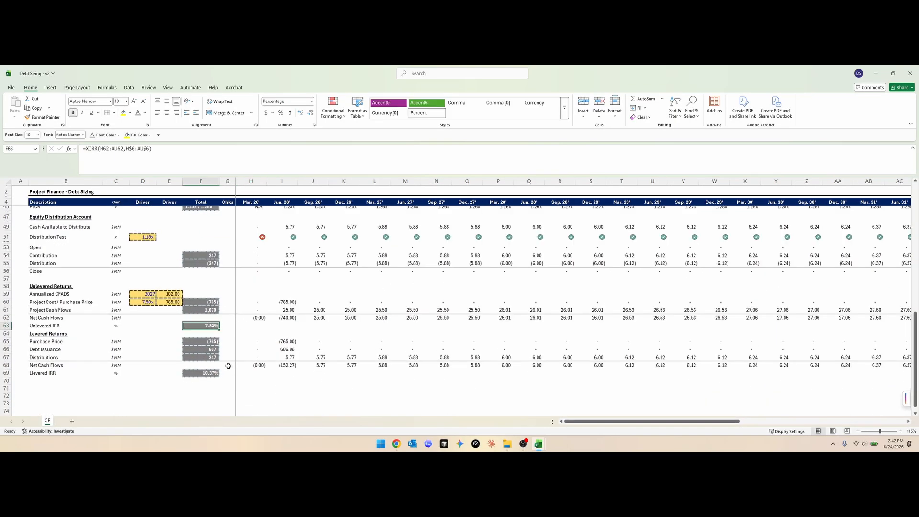
# - Check the XIRR formula in F69 and correct the spelling of its label in B69 to Levered IRR
pyautogui.press('Down')
pyautogui.press('Down')
pyautogui.press('Down')
pyautogui.press('Down')
pyautogui.press('Down')
pyautogui.press('Down')
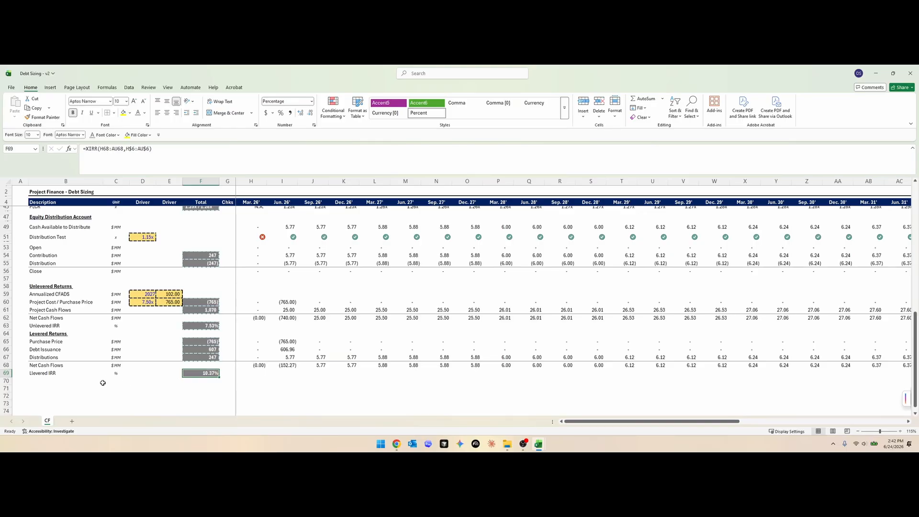
pyautogui.click(57, 373)
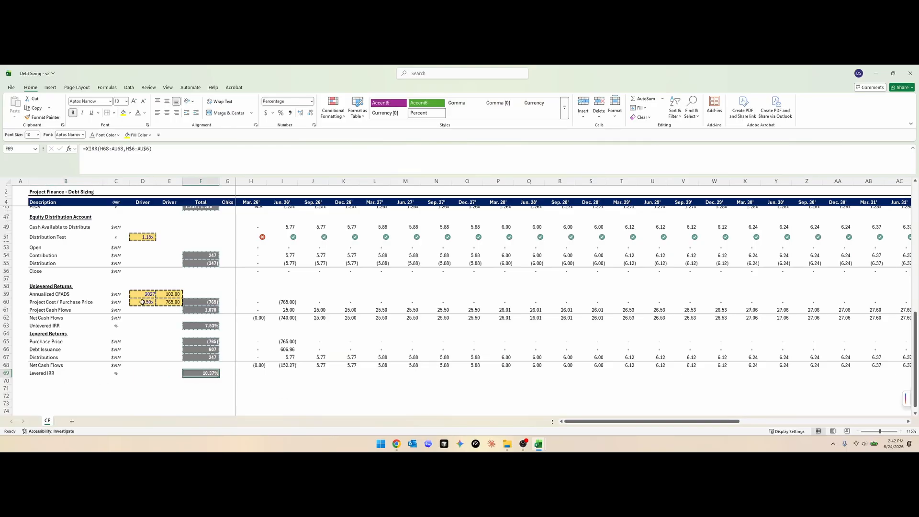
# - Set the purchase price multiple in D60 to 9.00x and check the unlevered IRR in F63
pyautogui.click(143, 302)
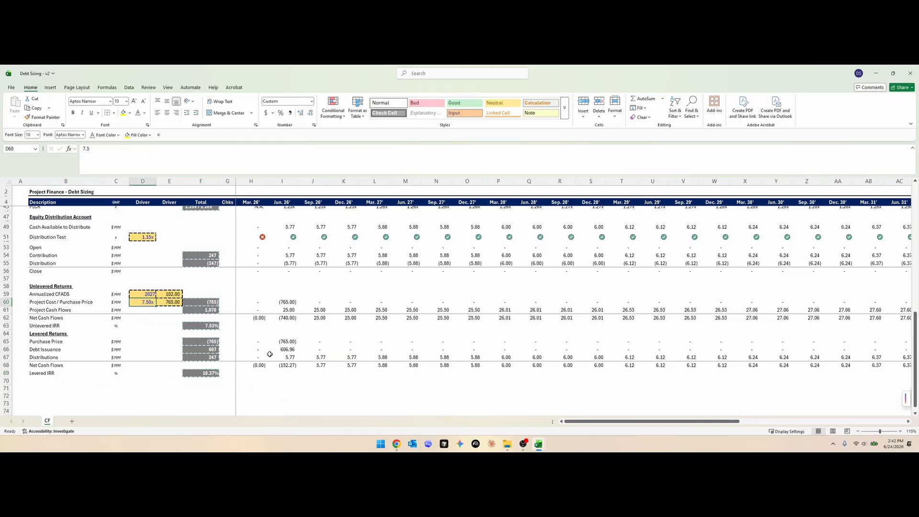
pyautogui.write('9')
pyautogui.press('Return')
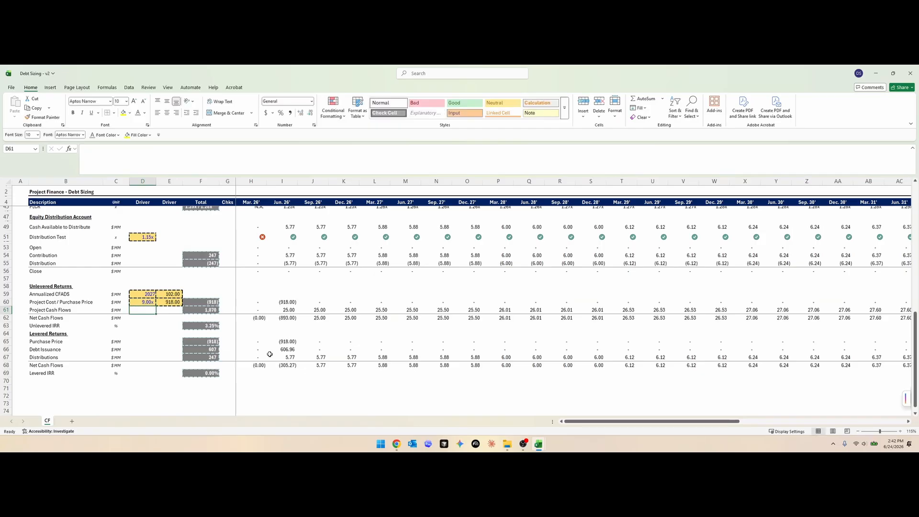
pyautogui.click(203, 326)
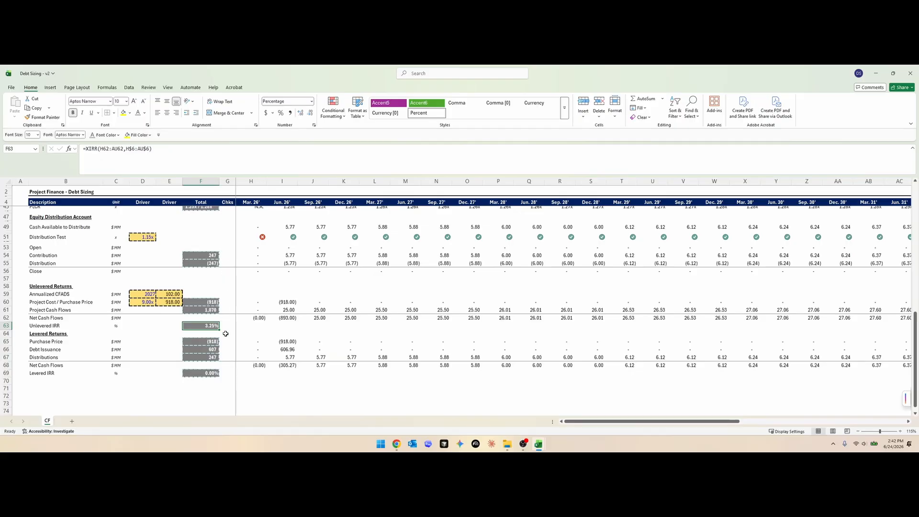
# - Examine the unlevered and levered IRR cells and sum the purchase price, debt issuance and distributions totals in F65:F67
pyautogui.moveTo(48, 286); pyautogui.dragTo(389, 331)
pyautogui.click(200, 325)
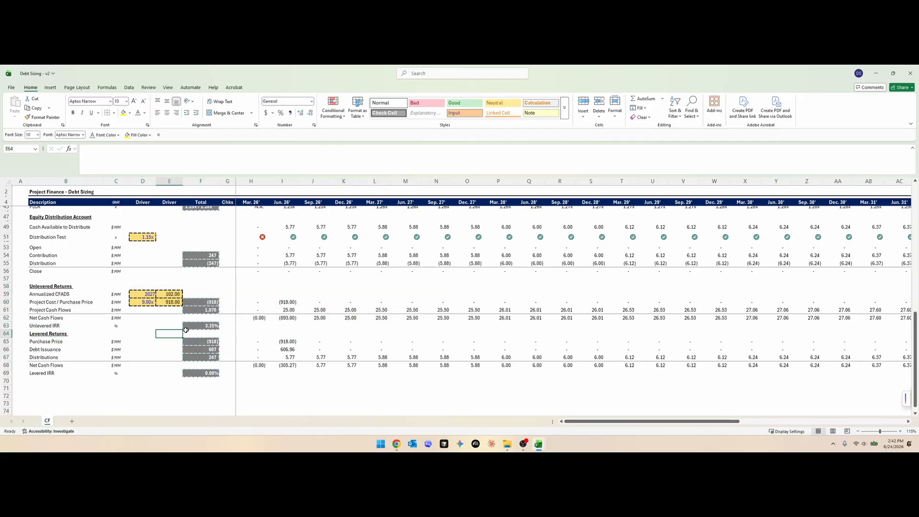
pyautogui.scroll(1, 200, 352)
pyautogui.scroll(-2, 201, 353)
pyautogui.click(201, 351)
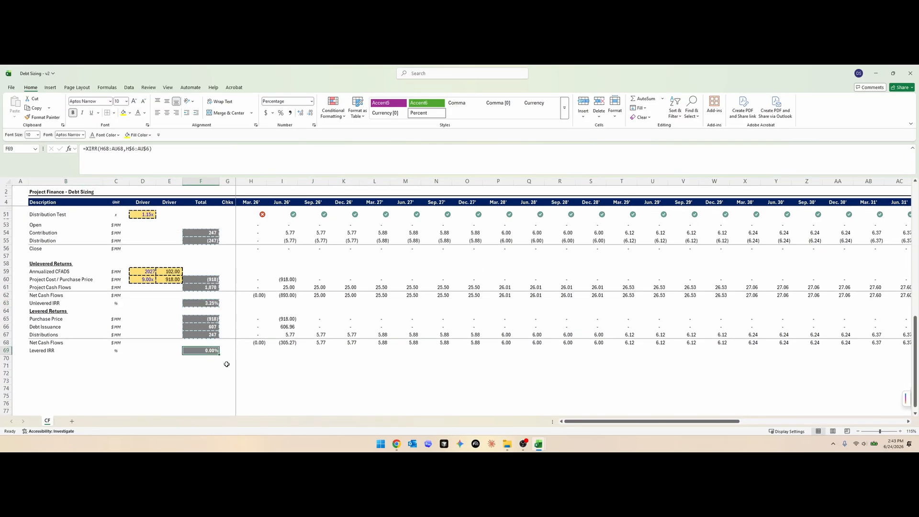
pyautogui.click(213, 335)
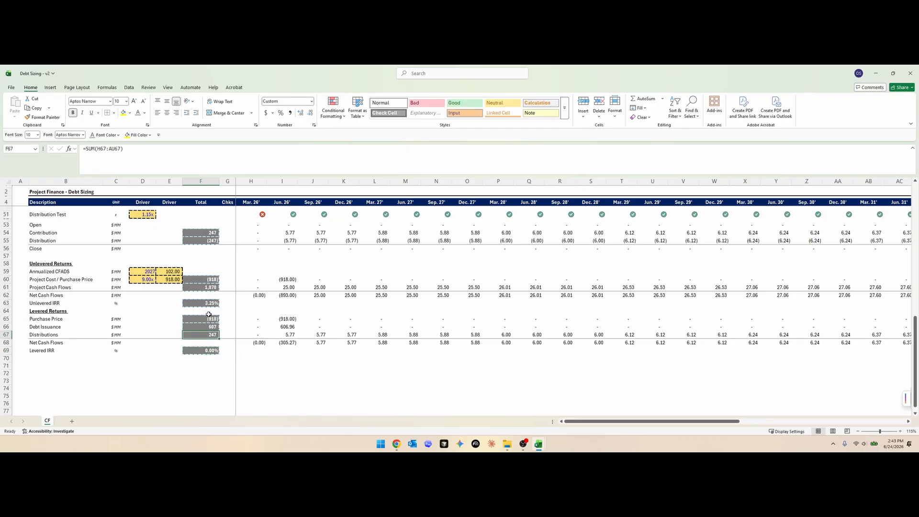
pyautogui.moveTo(207, 318); pyautogui.dragTo(205, 336)
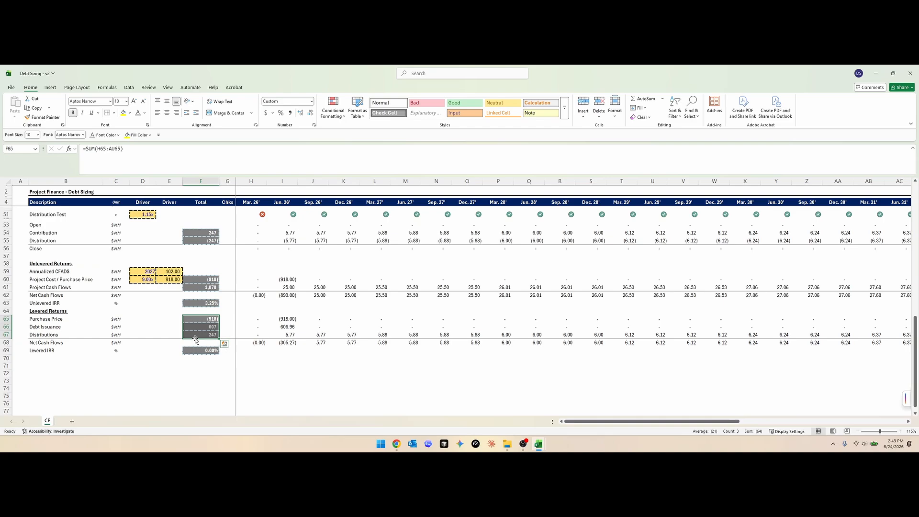
# - Add SUM totals across H:AU for the unlevered net cash flows in F62 and the levered net cash flows in F68
pyautogui.press('Left')
pyautogui.press('F2')
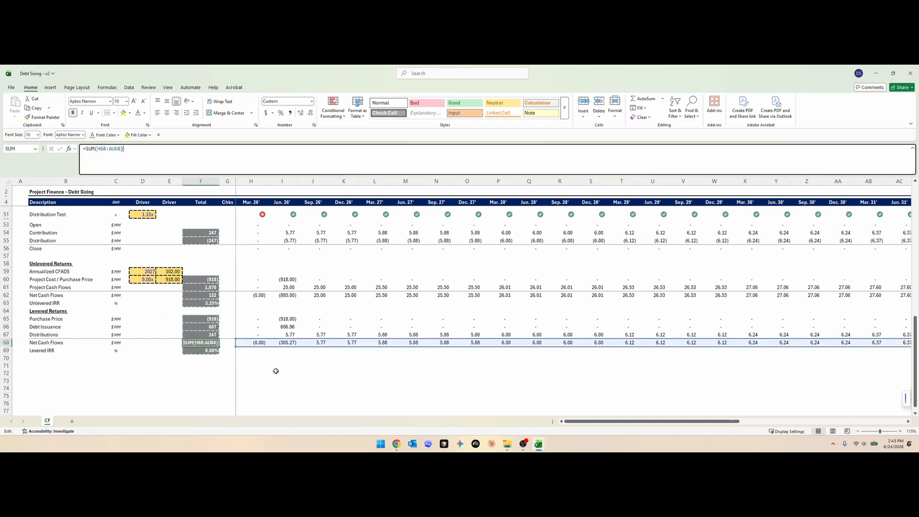
pyautogui.press('Escape')
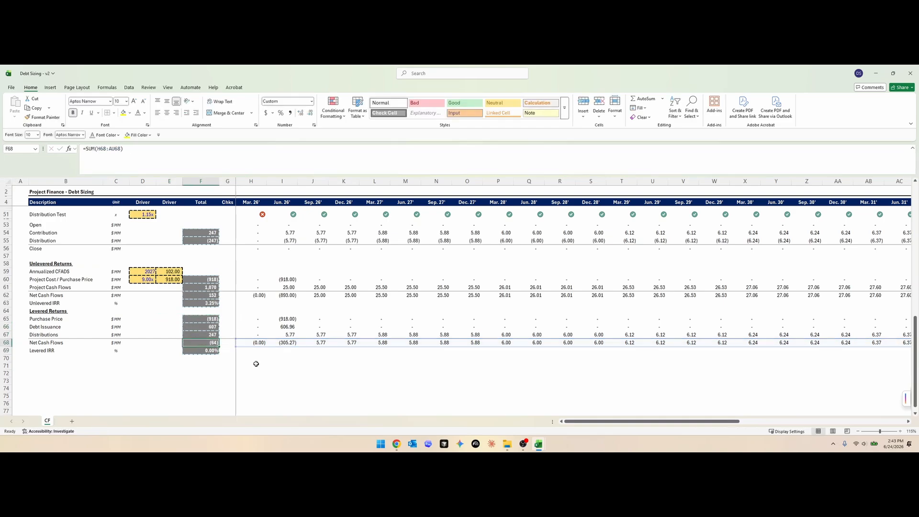
# - Review the net cash flows and the timeline dates across all the model's periods
pyautogui.hscroll(6, 338, 314)
pyautogui.hscroll(-6, 334, 314)
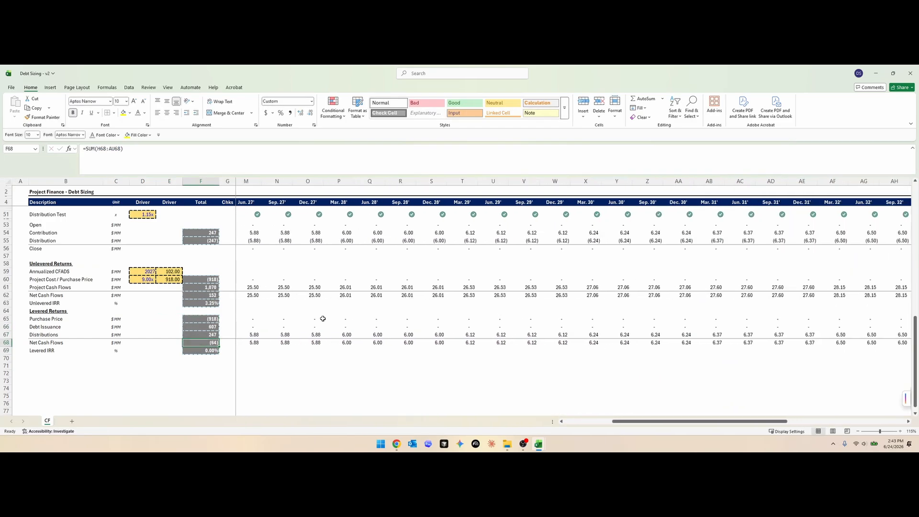
pyautogui.scroll(4, 323, 317)
pyautogui.scroll(10, 323, 318)
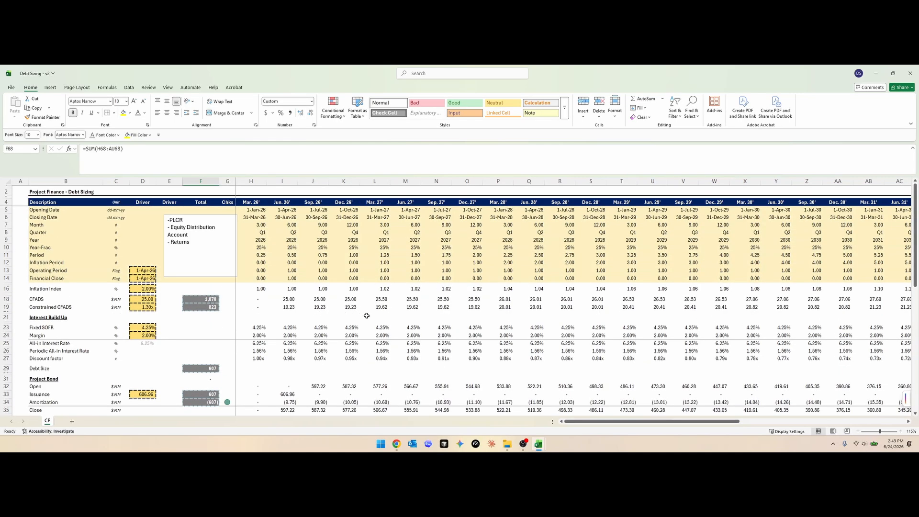
pyautogui.hscroll(8, 364, 318)
pyautogui.hscroll(-8, 358, 318)
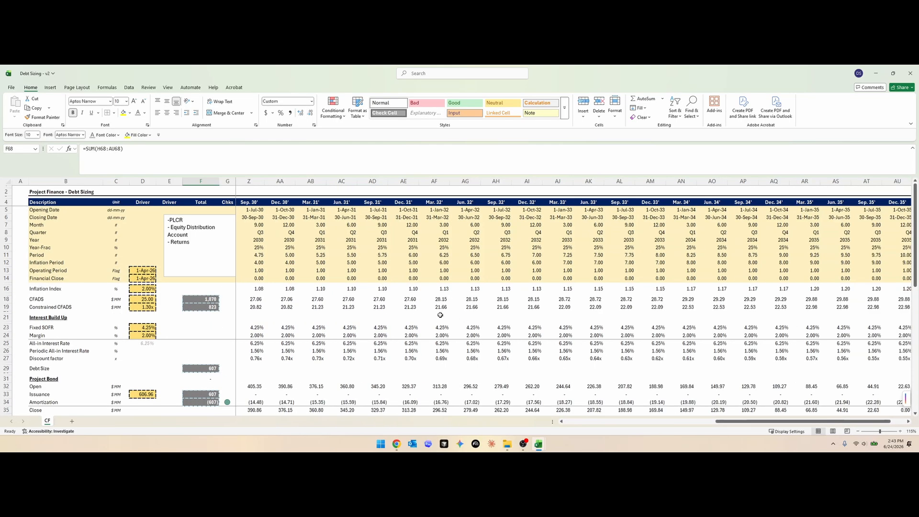
pyautogui.scroll(-14, 321, 318)
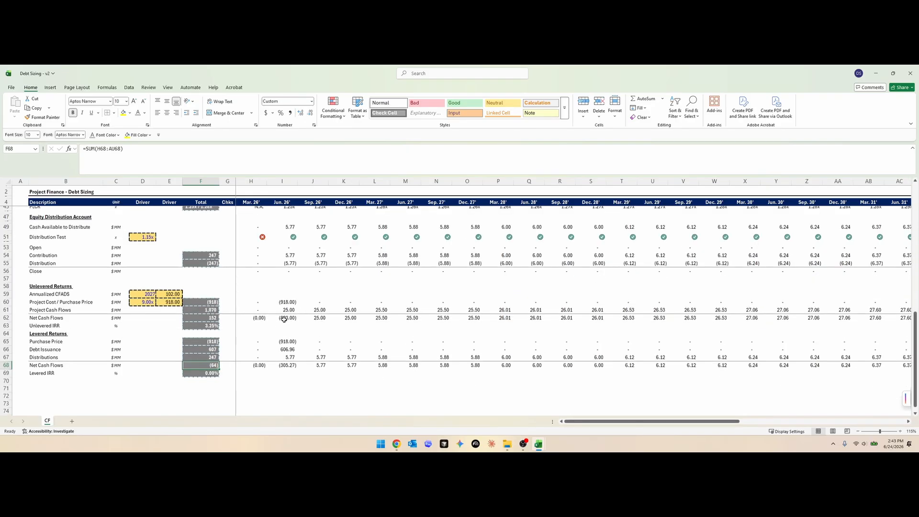
# - Inspect the levered IRR formula in F69 and set the purchase price multiple in D60 back to 7.50x
pyautogui.doubleClick(216, 375)
pyautogui.hotkey('ctrl', 'Return')
pyautogui.hotkey('shift', 'space')
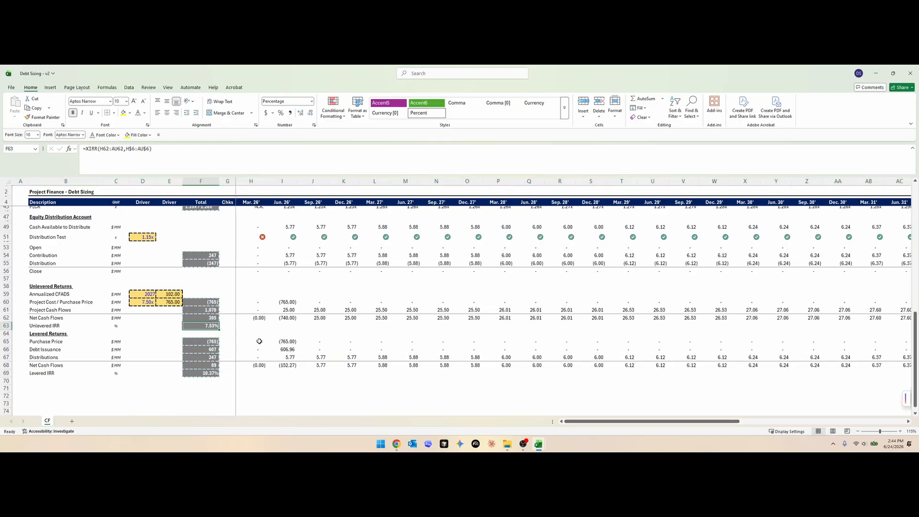
# - Set the purchase price multiple in D60 to 7.00x and check the purchase price in E60 and the levered IRR in F69
pyautogui.click(208, 287)
pyautogui.scroll(1, 292, 341)
pyautogui.scroll(5, 291, 341)
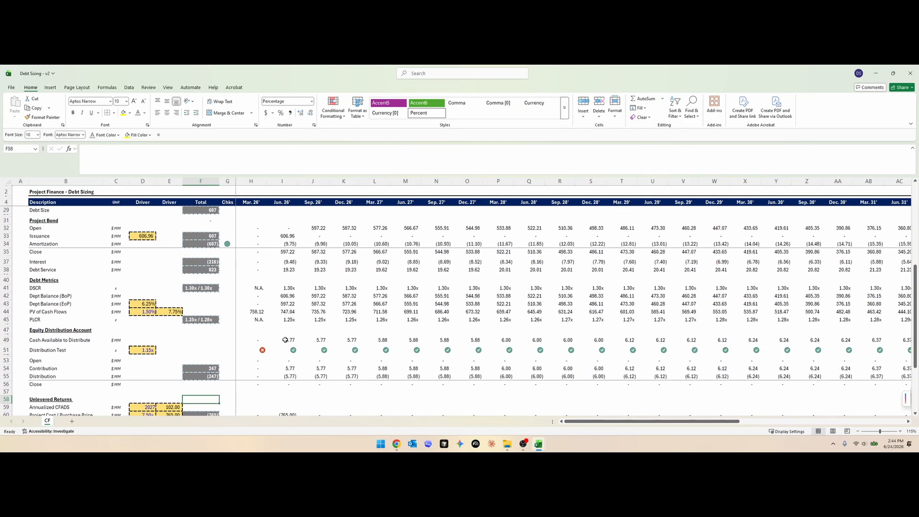
pyautogui.hotkey('ctrl', 'Down')
pyautogui.hotkey('ctrl', 'Down')
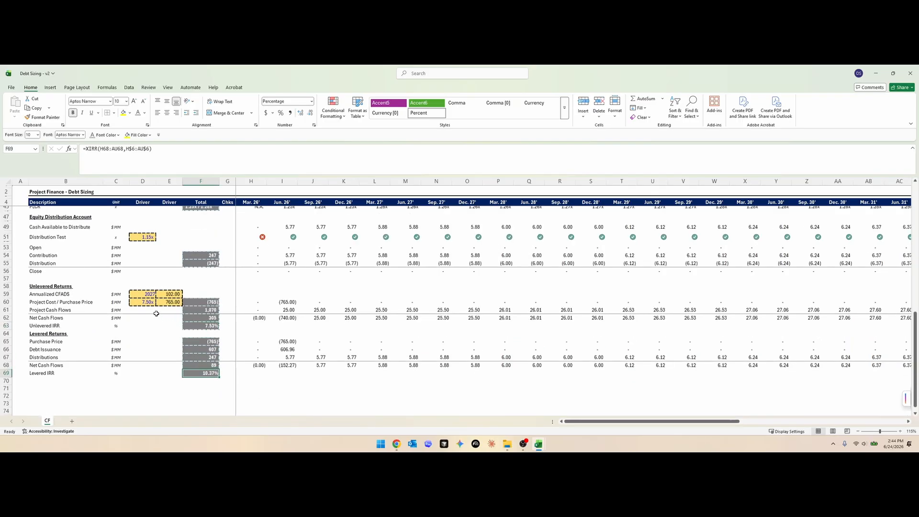
pyautogui.click(154, 303)
pyautogui.write('7')
pyautogui.press('Return')
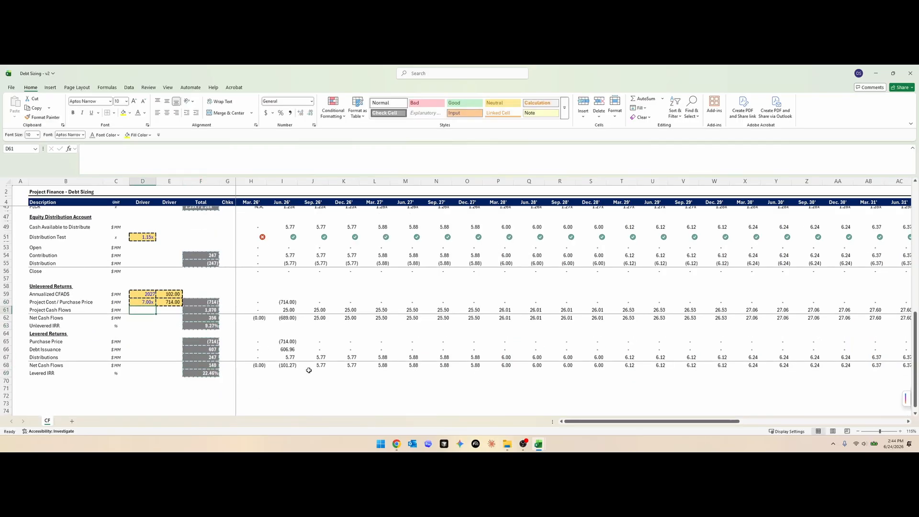
pyautogui.press('Up')
pyautogui.press('Right')
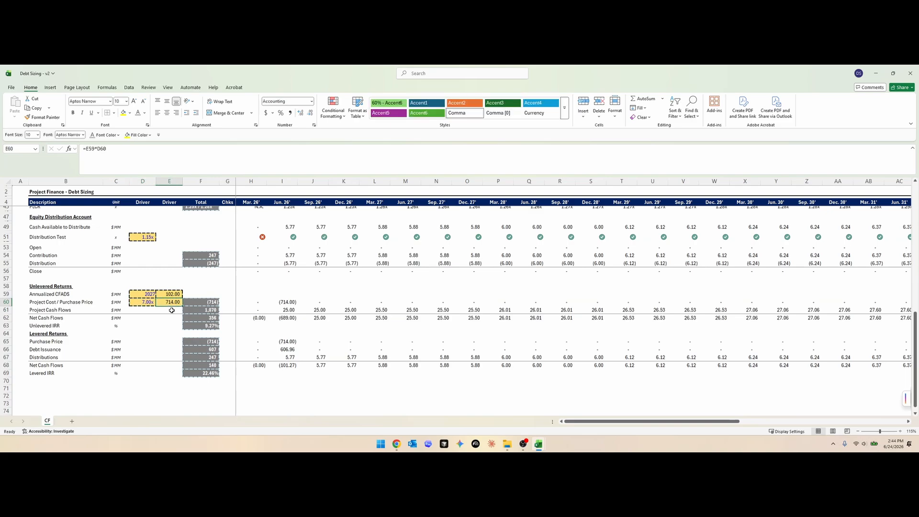
pyautogui.click(169, 388)
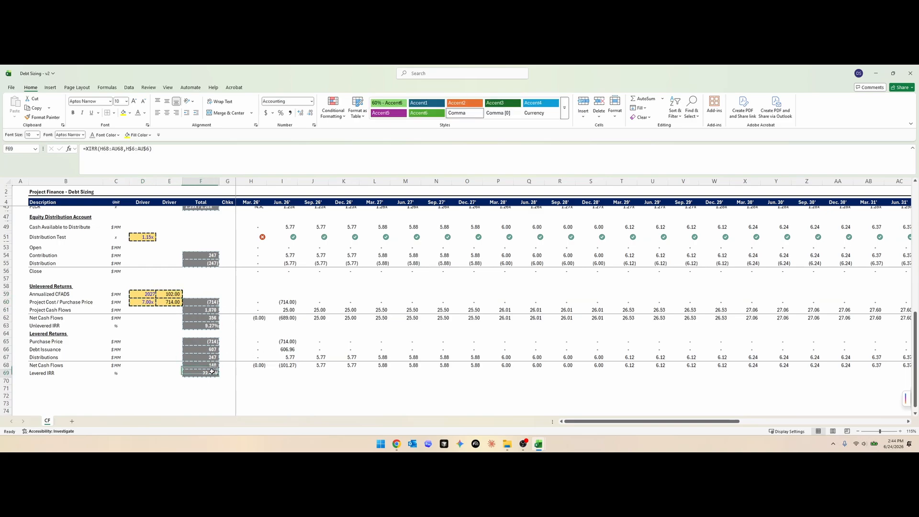
pyautogui.scroll(-1, 287, 386)
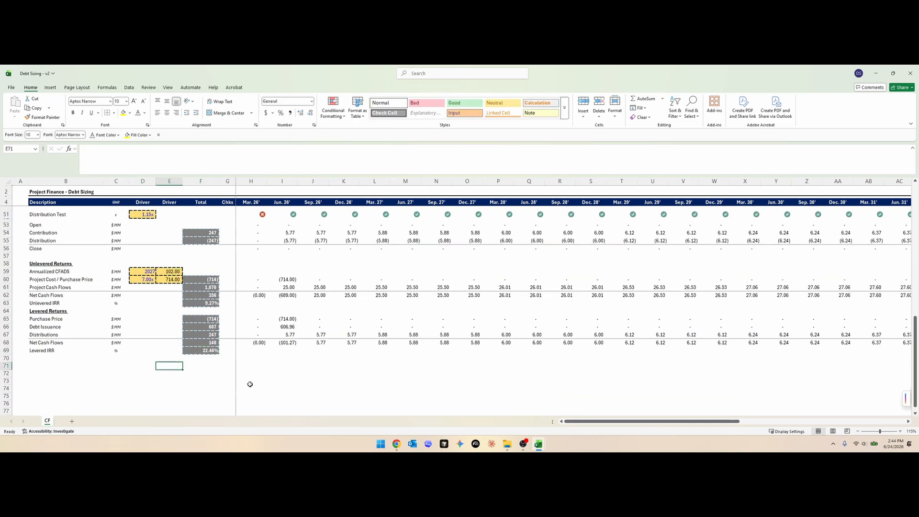
# - Hide all unused rows from row 71 down to the end of the sheet
pyautogui.press('Up')
pyautogui.hotkey('shift', 'space')
pyautogui.press('Down')
pyautogui.hotkey('shift', 'space')
pyautogui.hotkey('ctrl', 'shift', 'Down')
pyautogui.hotkey('ctrl', '0')
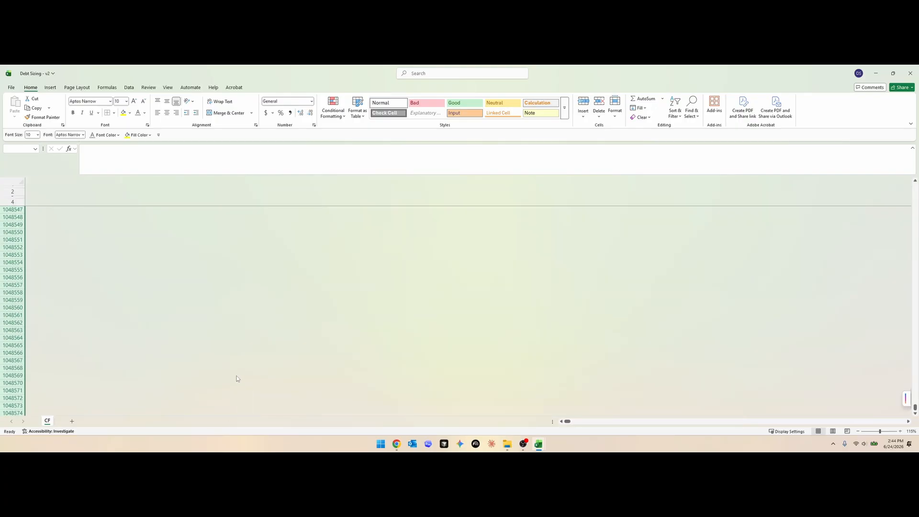
pyautogui.hotkey('ctrl', 'z')
pyautogui.scroll(4, 225, 342)
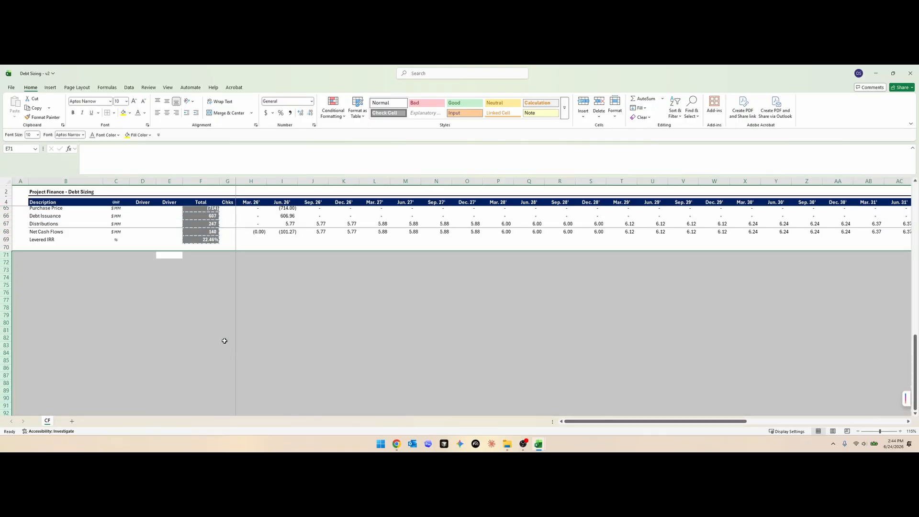
pyautogui.hotkey('ctrl', '9')
pyautogui.scroll(5, 229, 343)
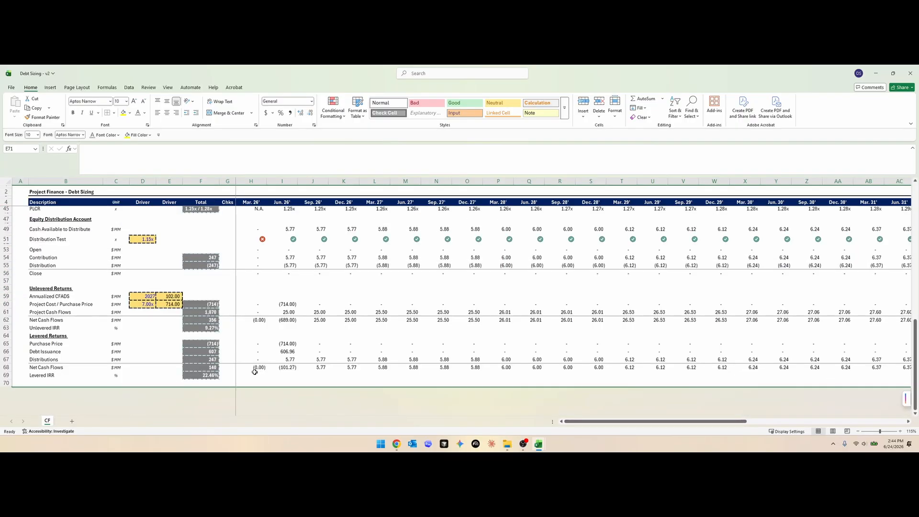
# - Inspect the levered IRR formula in F69
pyautogui.click(200, 374)
pyautogui.press('F2')
pyautogui.press('Escape')
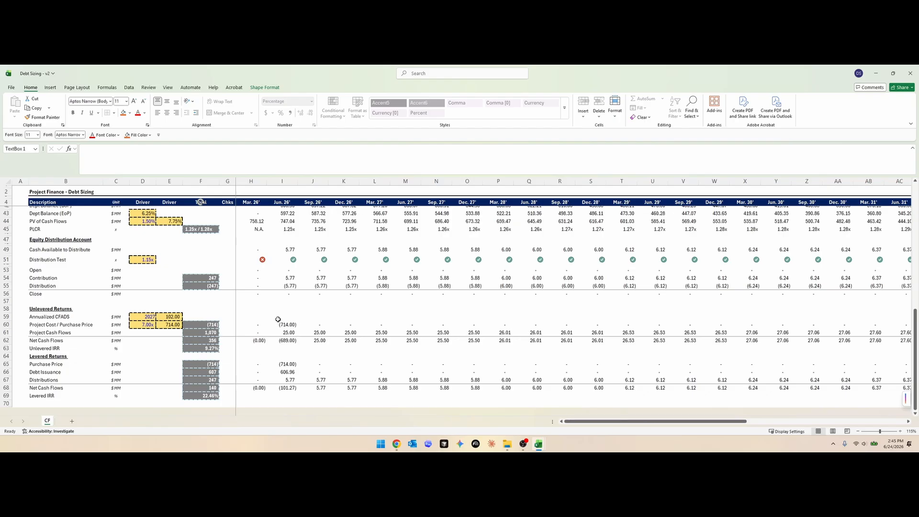
# - Save the workbook as a new version named Debt Sizing - v3
pyautogui.scroll(8, 279, 320)
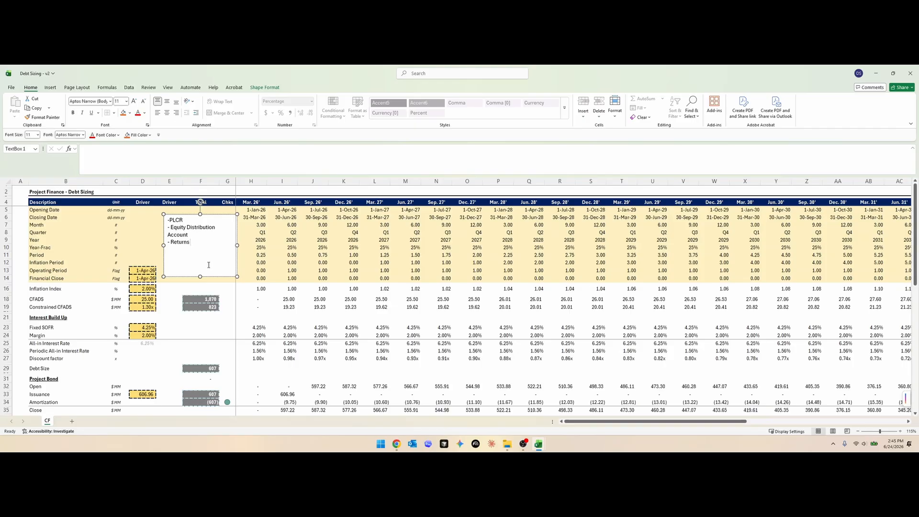
pyautogui.press('F12')
pyautogui.write('3')
pyautogui.press('Return')
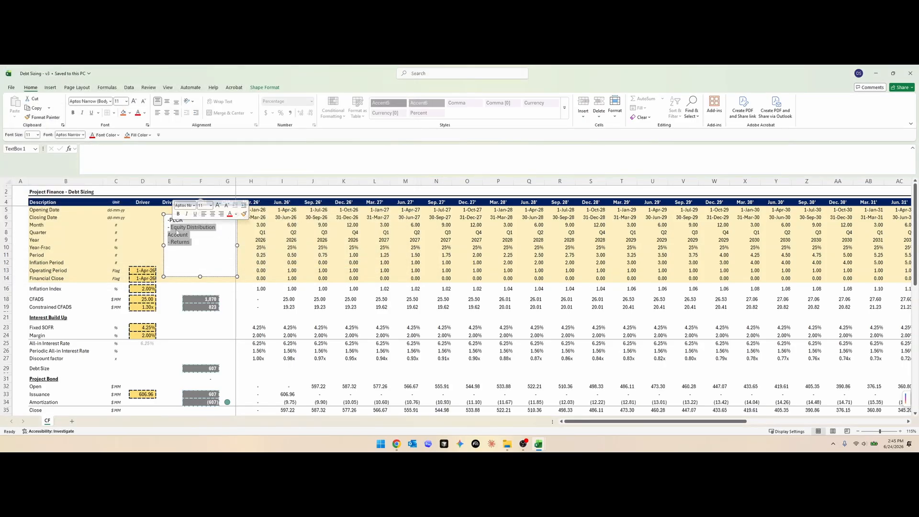
# - Replace the notes in the text box with the list MOIC, HoldCo Debt and I/O Periods
pyautogui.write('MOIC')
pyautogui.press('Return')
pyautogui.write('- HoldCo')
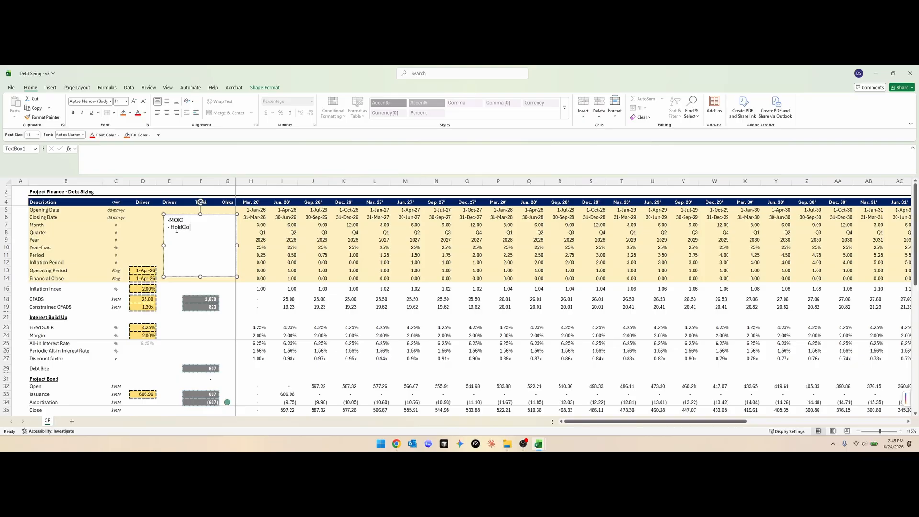
pyautogui.write(' Debt')
pyautogui.press('Return')
pyautogui.write('- I/O Periods')
pyautogui.click(287, 299)
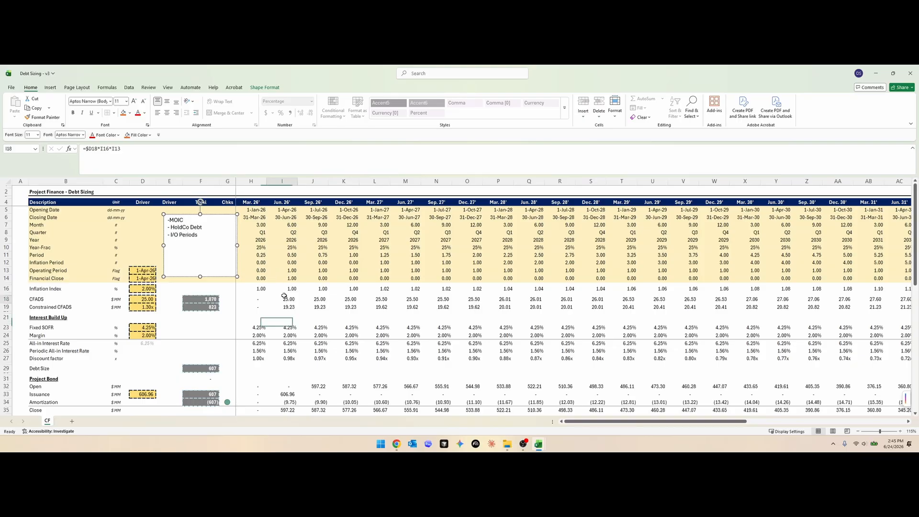
# - Insert a copy of the blank spacer row 57 above the Levered Returns heading
pyautogui.scroll(-9, 286, 307)
pyautogui.scroll(-4, 284, 311)
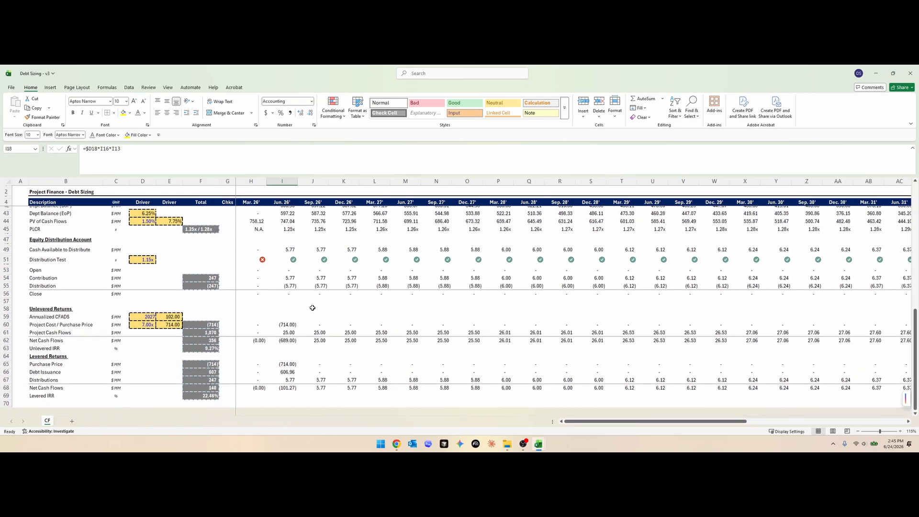
pyautogui.hscroll(9, 316, 322)
pyautogui.hscroll(-9, 316, 321)
pyautogui.click(7, 301)
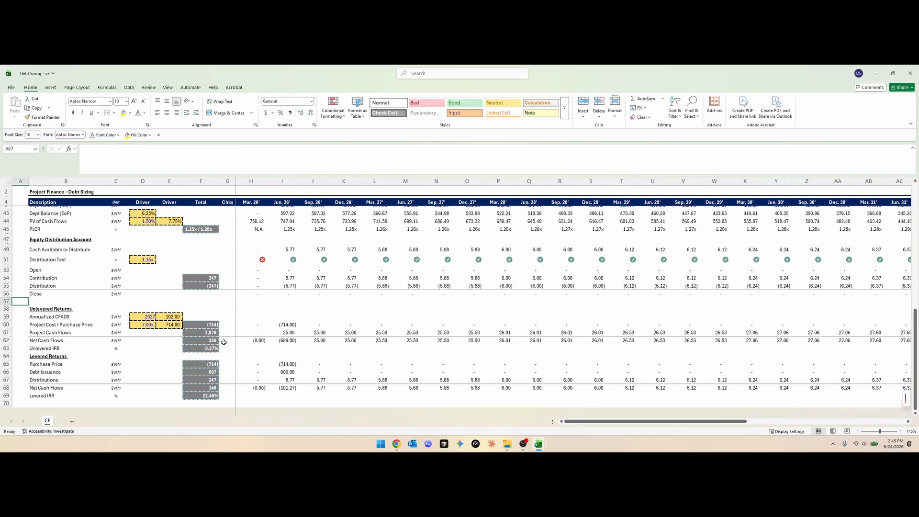
pyautogui.hotkey('ctrl', 'c')
pyautogui.scroll(2, 224, 342)
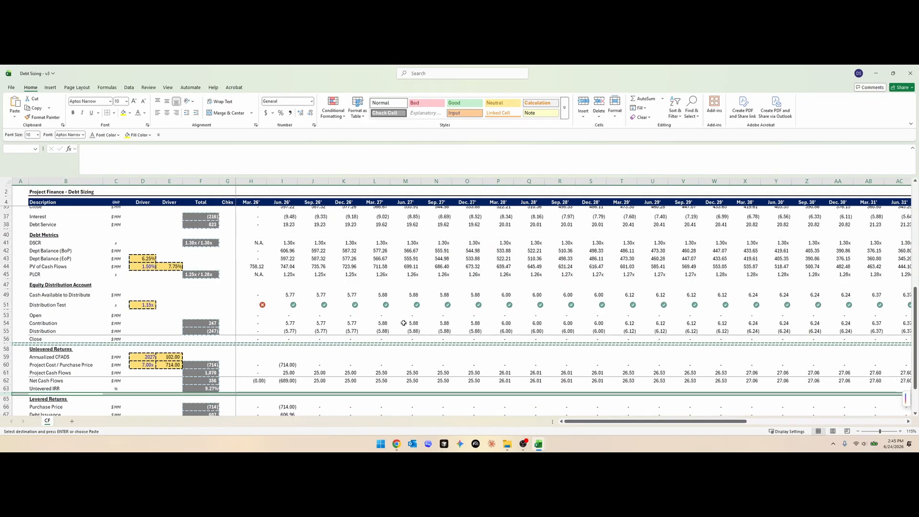